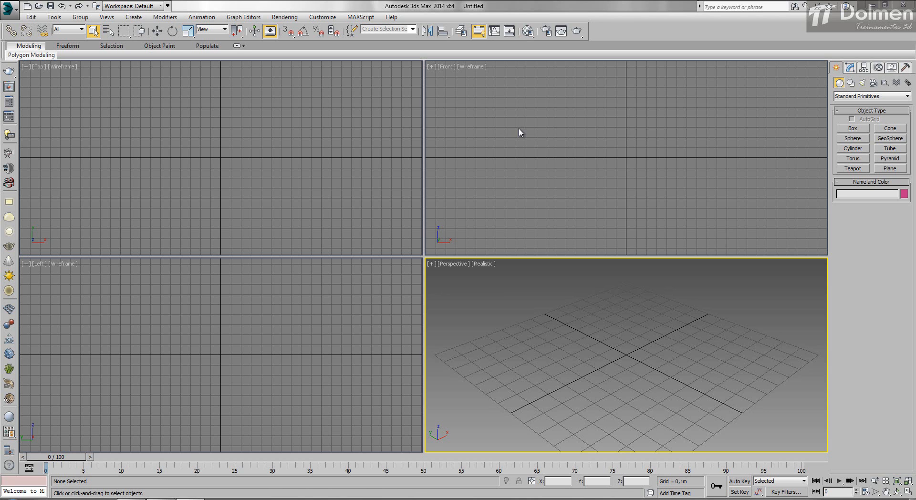
Step: Open the scene file Banheiro from the Aula09 folder
click(38, 5)
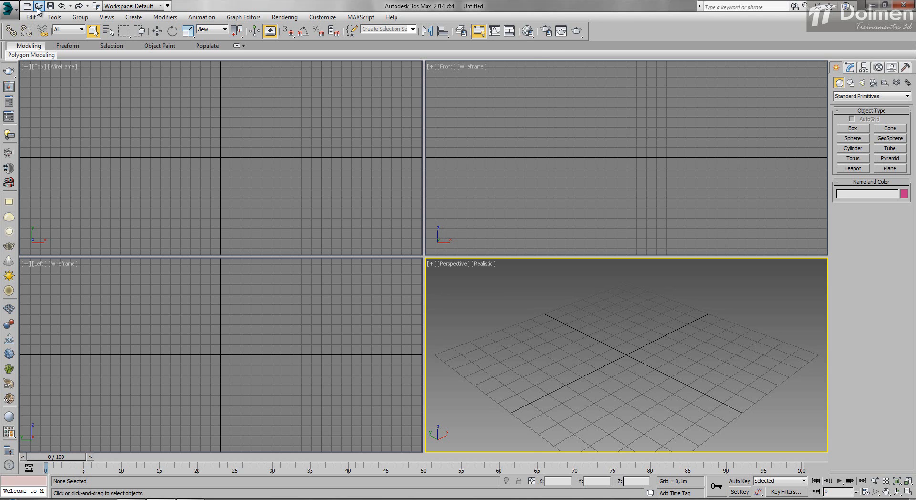
click(125, 24)
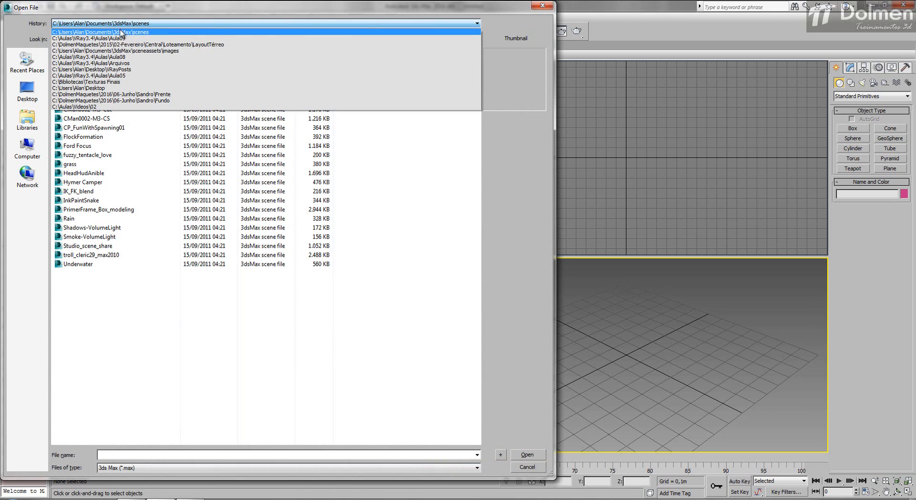
click(122, 38)
click(94, 63)
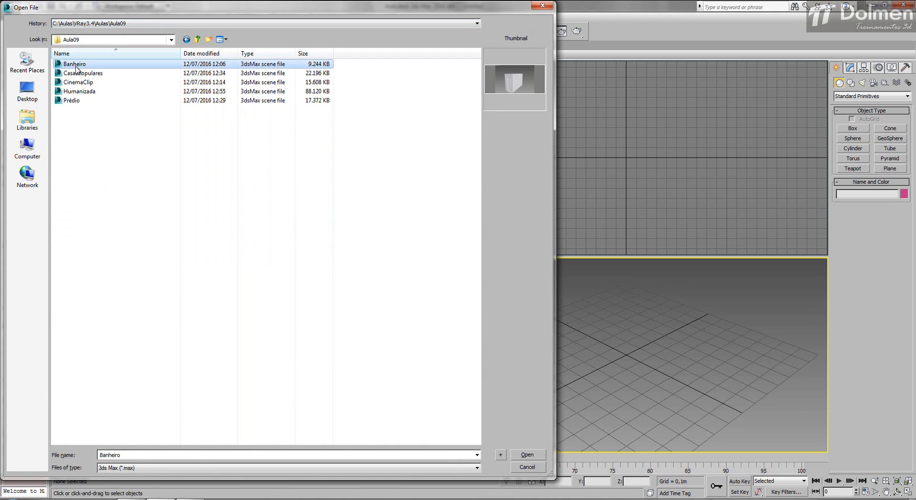
click(527, 455)
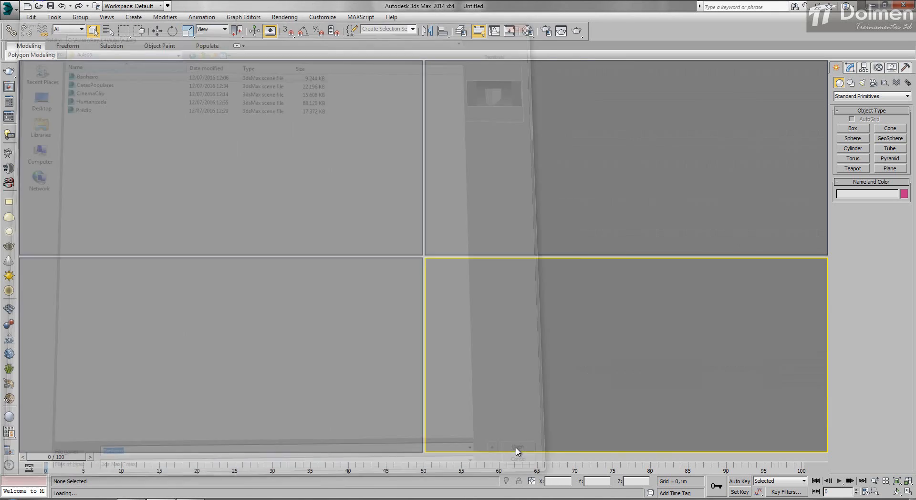
click(455, 329)
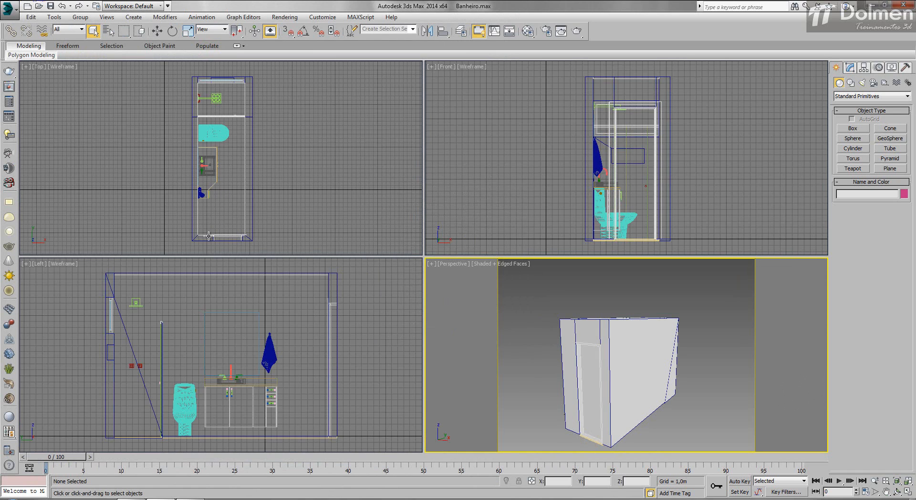
Step: Convert the room's wall object to an Editable Poly
middle_drag(203, 234, 196, 215)
scroll(201, 228, up, 3)
double_click(200, 219)
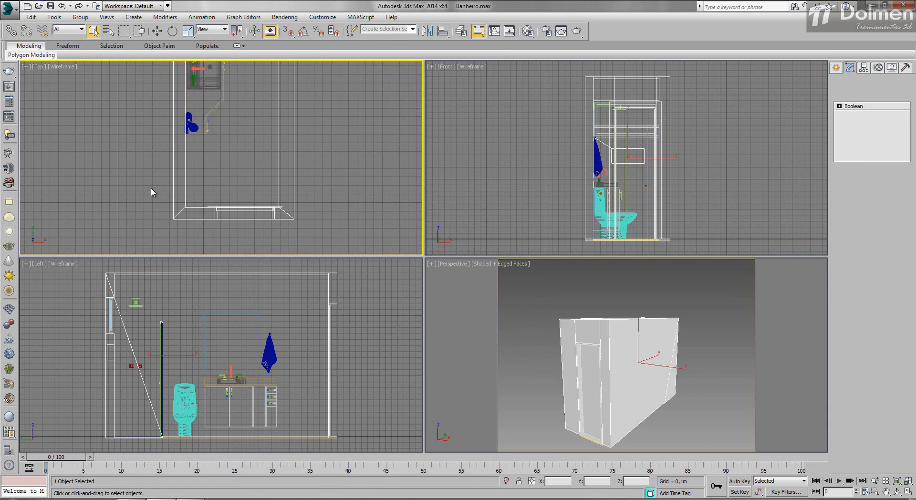
right_click(254, 192)
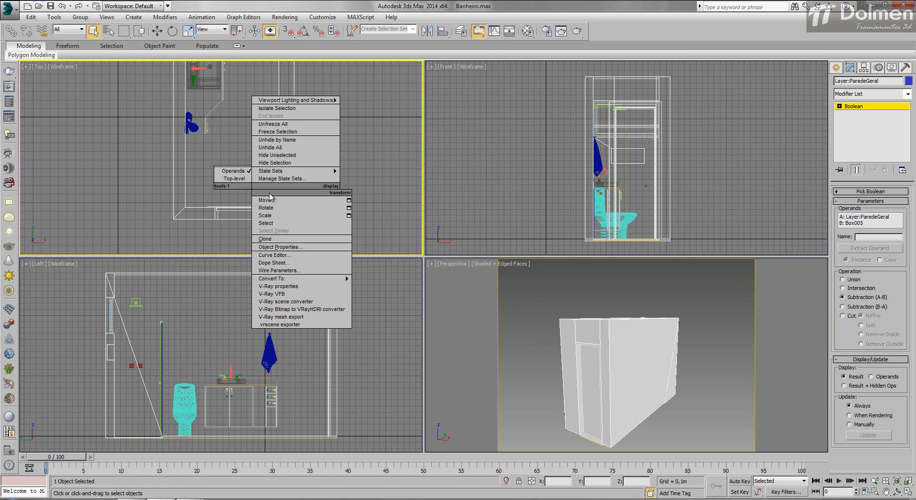
mouse_move(286, 262)
click(387, 284)
Step: Select the vertices of the wall's door end and move them into the room to about Y -0,277 m
key(1)
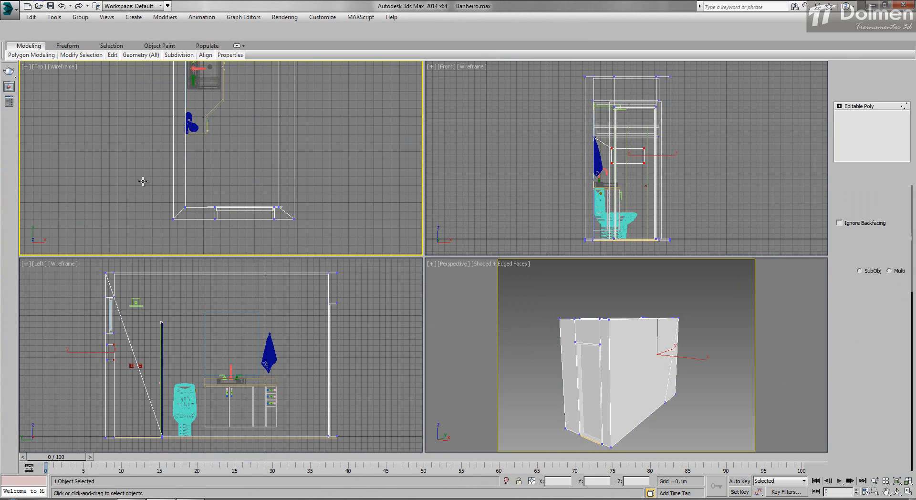
drag(62, 180, 429, 306)
key(w)
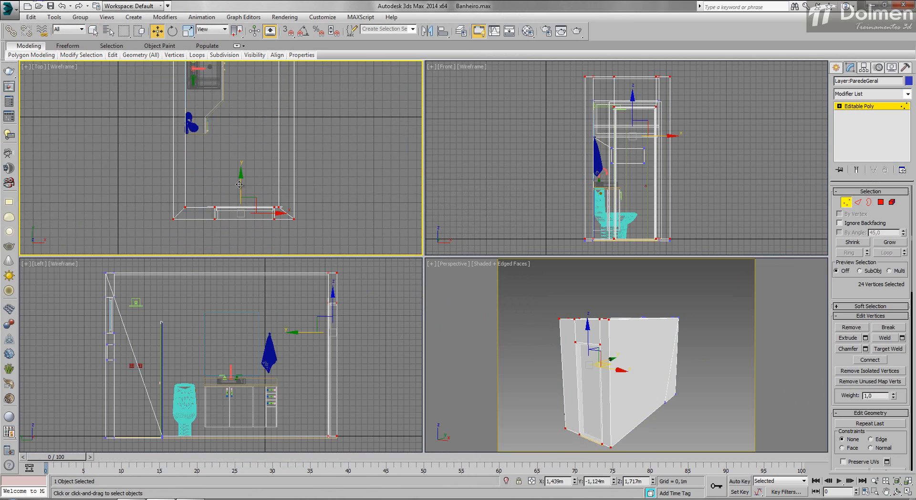
drag(245, 190, 258, 110)
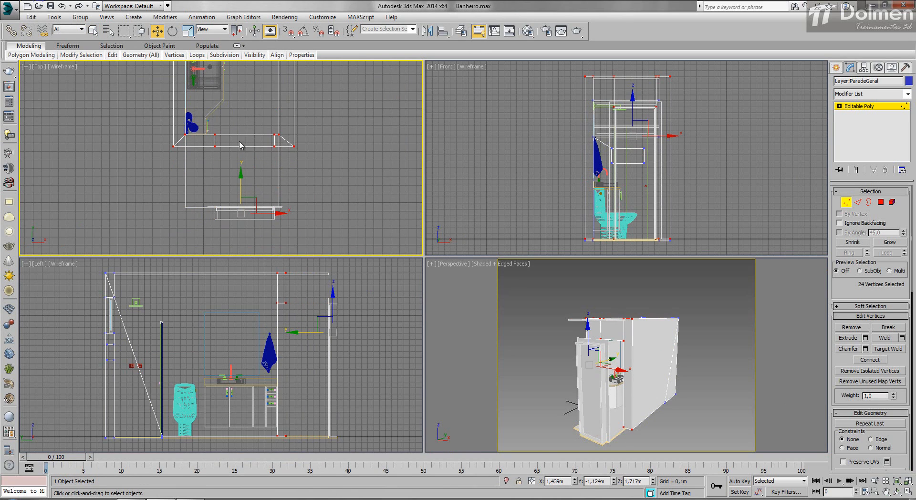
middle_drag(237, 142, 235, 178)
scroll(215, 148, up, 5)
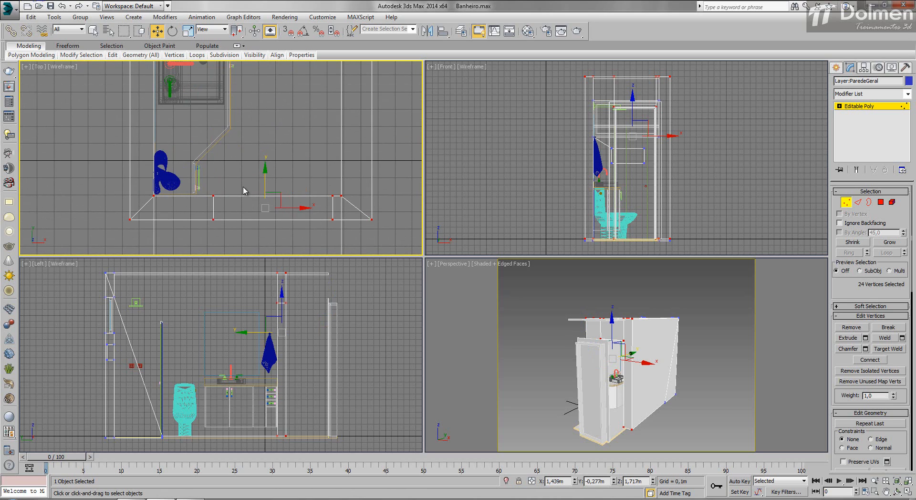
scroll(307, 158, down, 5)
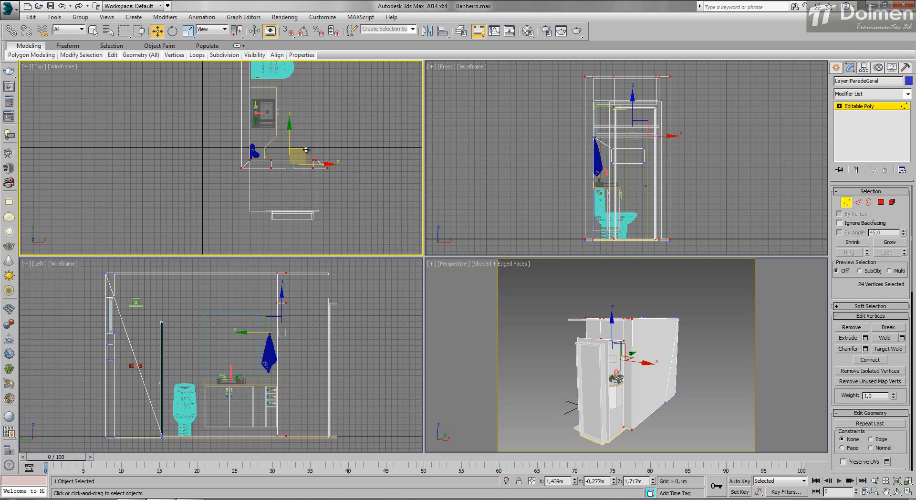
middle_drag(306, 149, 310, 190)
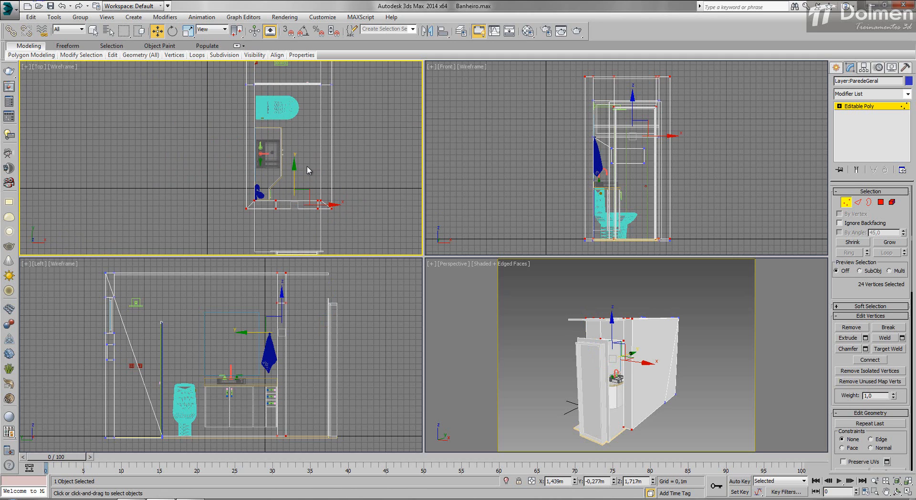
scroll(307, 172, down, 1)
scroll(302, 187, down, 1)
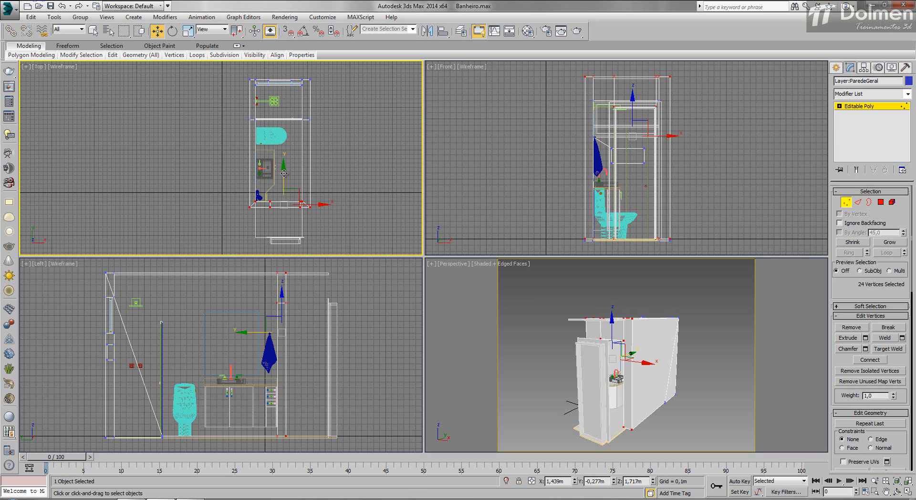
Step: Return the door-end wall vertices to Y -1,124 m, leave vertex editing and deselect the wall
drag(283, 173, 283, 209)
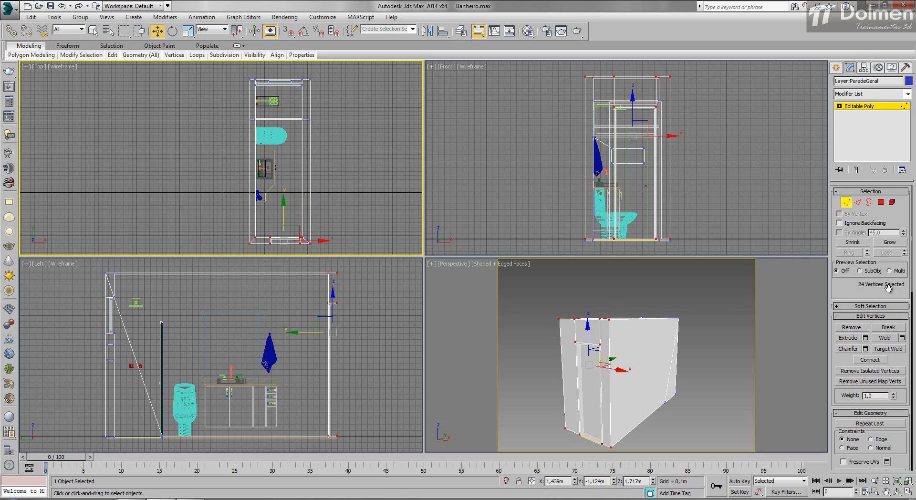
click(850, 204)
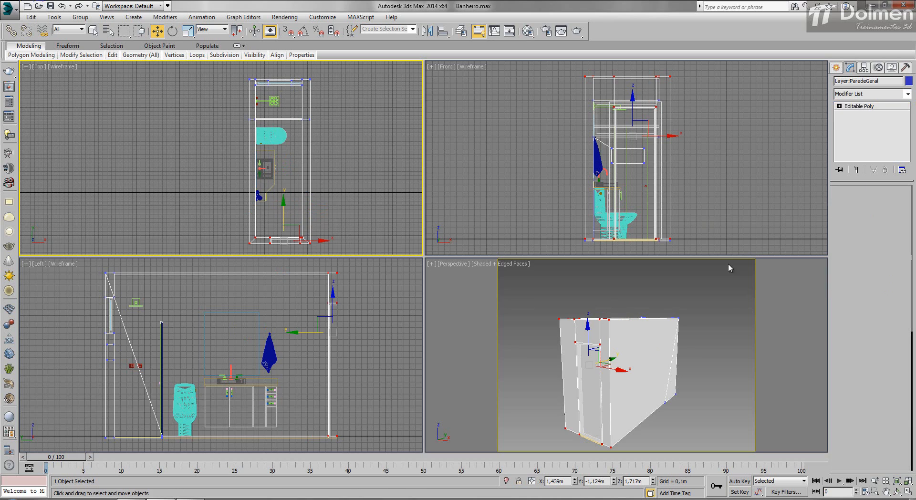
click(273, 207)
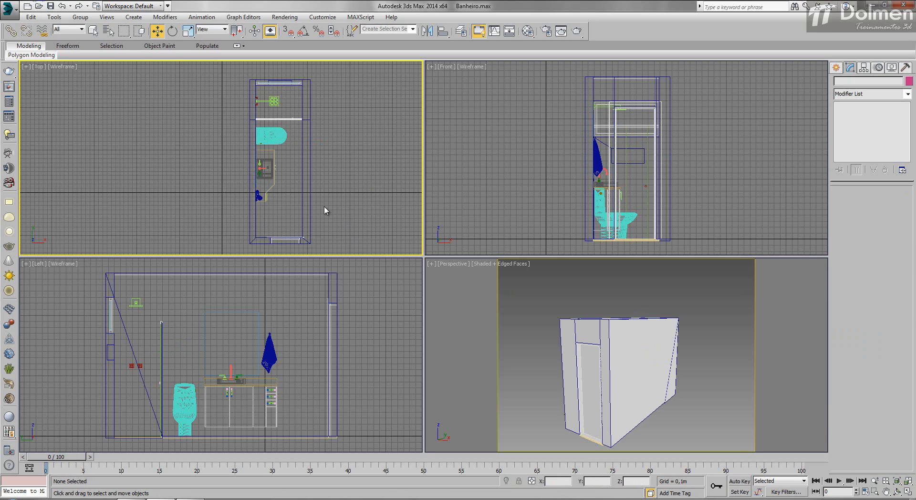
middle_drag(297, 199, 251, 191)
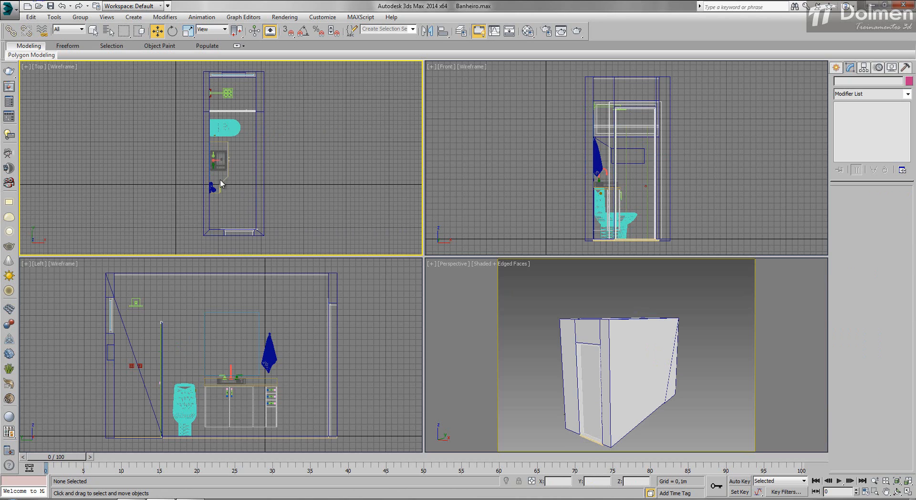
middle_drag(223, 161, 222, 176)
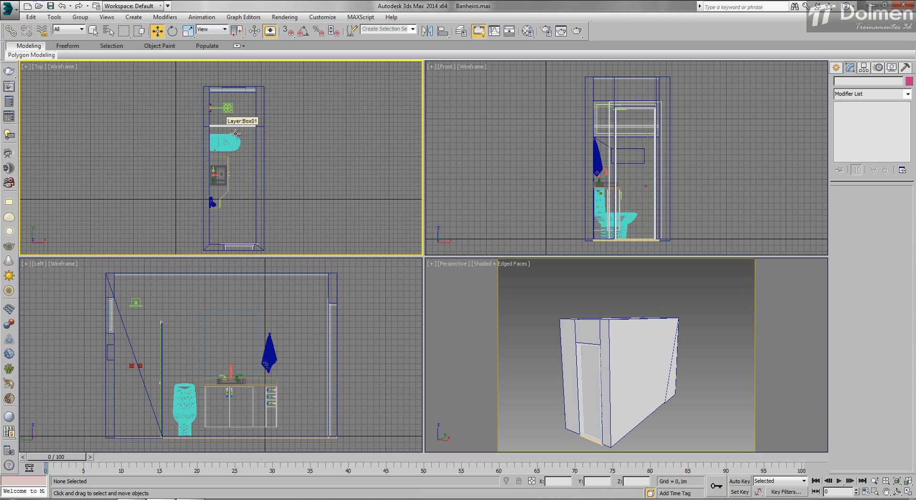
middle_drag(270, 138, 262, 128)
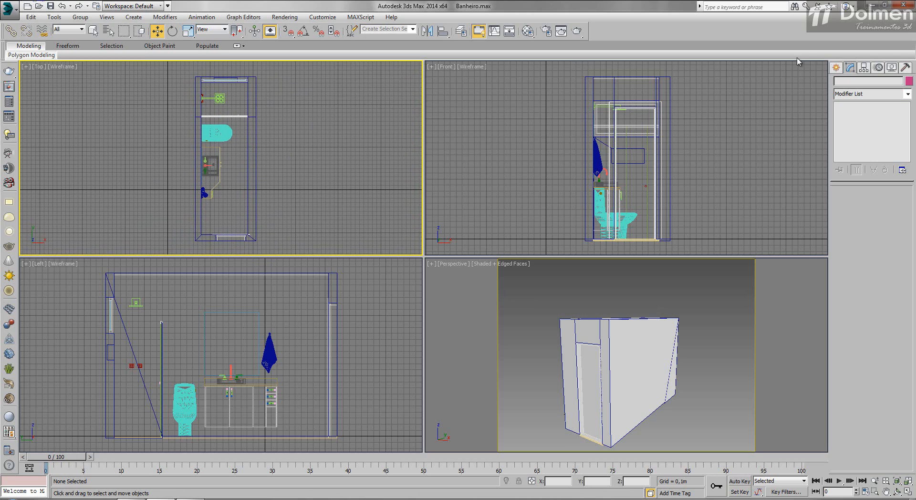
Step: Create a V-Ray physical camera near the door aimed into the bathroom, and show its view in the perspective viewport
click(837, 68)
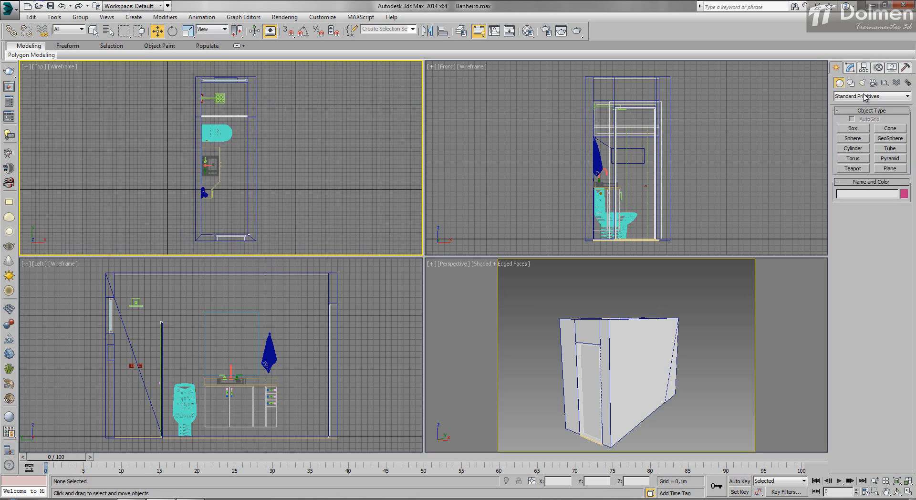
click(873, 83)
click(862, 97)
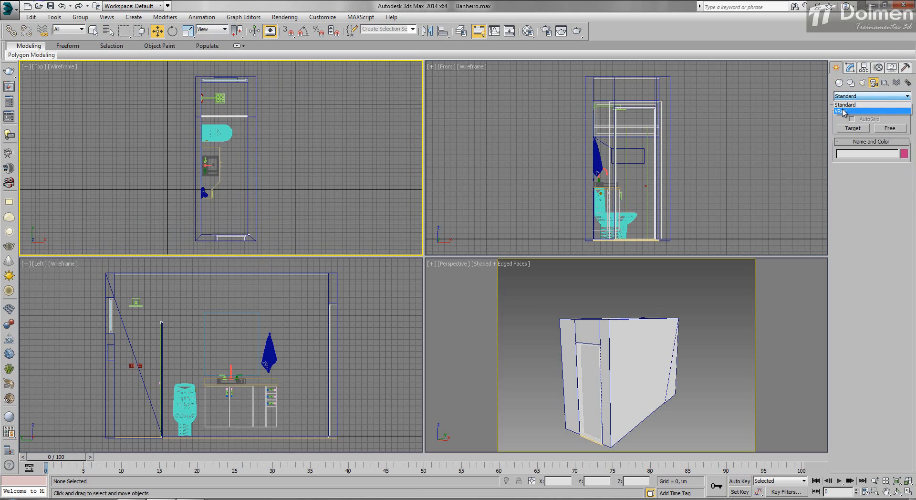
click(845, 110)
click(890, 129)
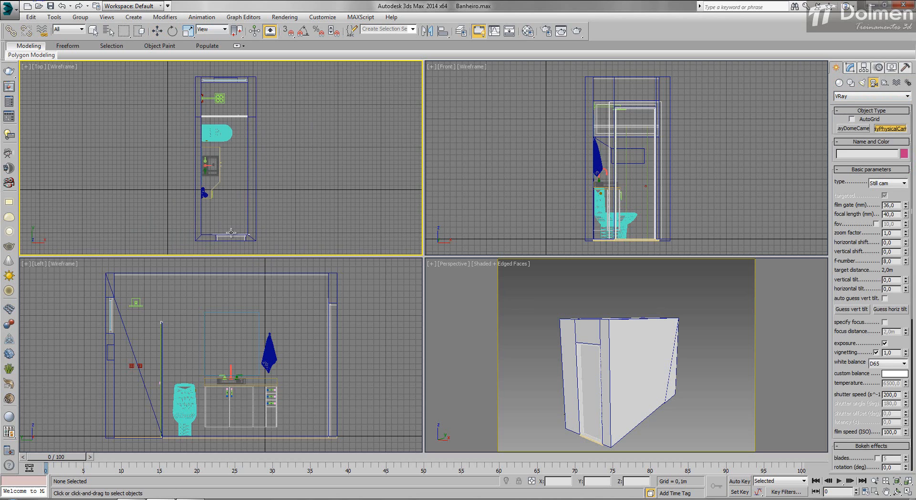
drag(237, 227, 228, 173)
key(w)
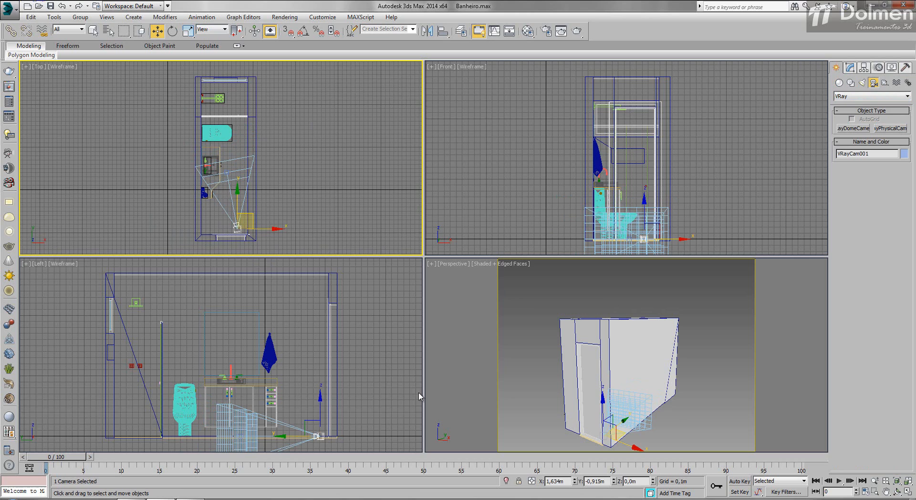
right_click(604, 356)
key(c)
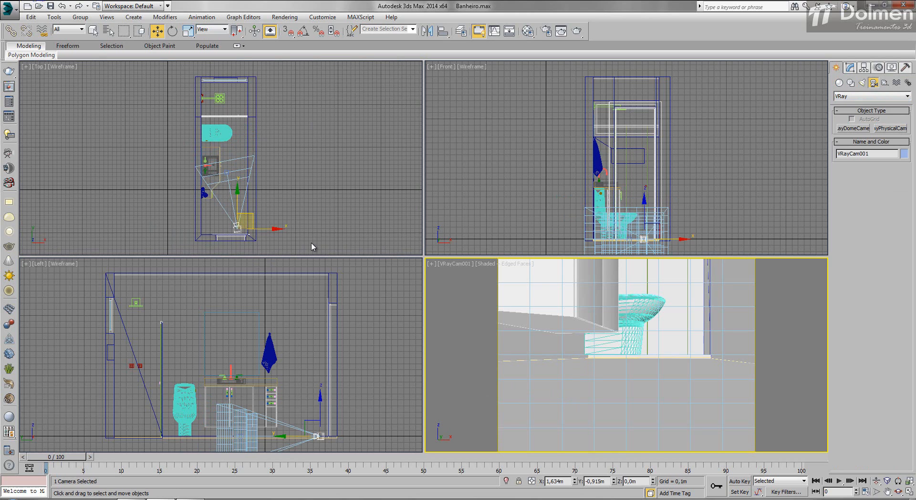
Step: Raise the camera together with its target to a height of about 1,033 m
right_click(231, 204)
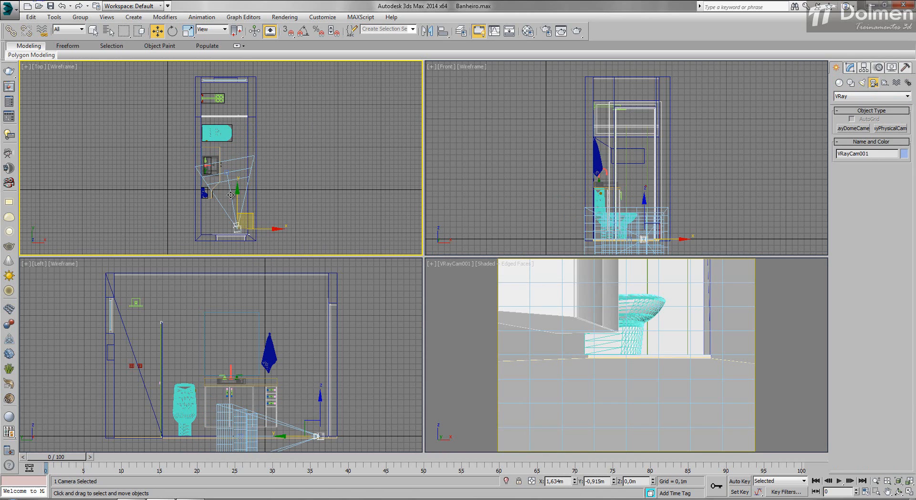
click(230, 194)
right_click(264, 319)
drag(274, 404, 320, 353)
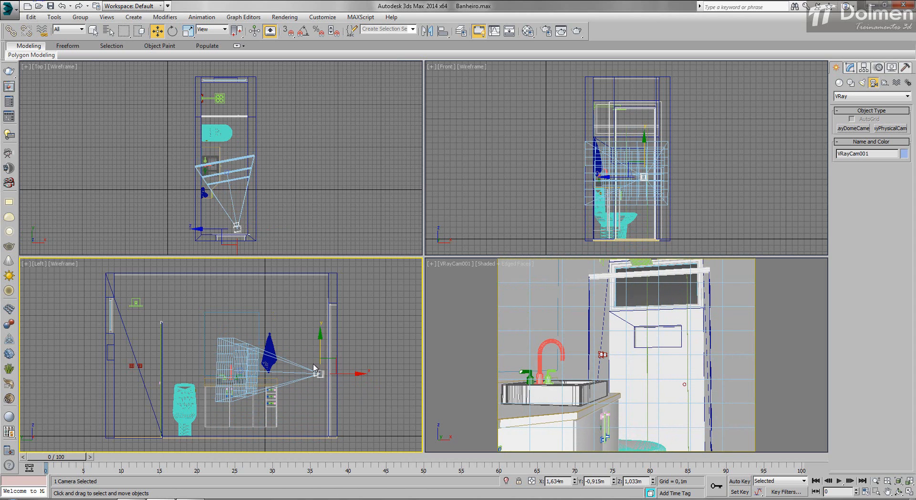
Step: Turn the safe frame of the camera view off and back on
right_click(456, 319)
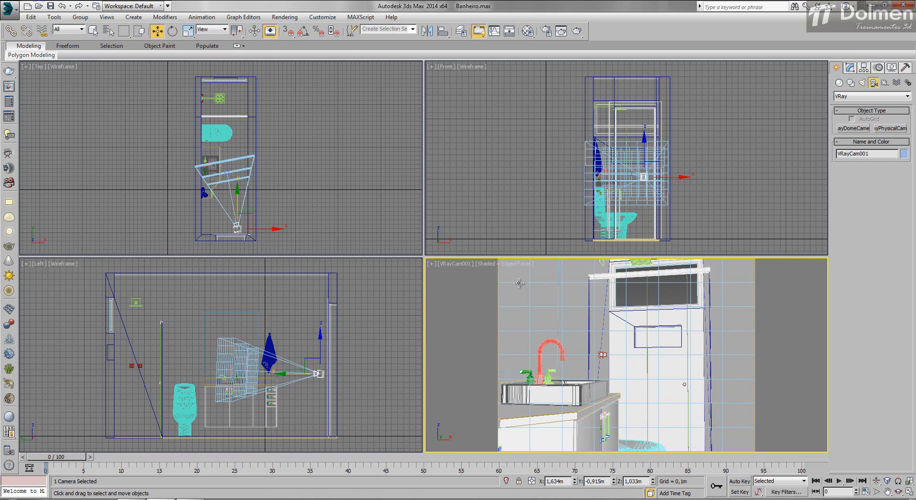
scroll(491, 291, up, 2)
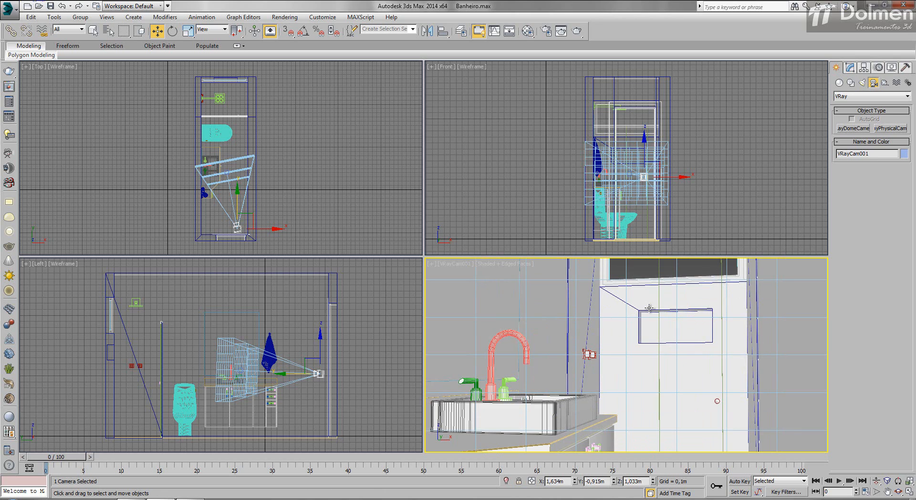
key(shift+f)
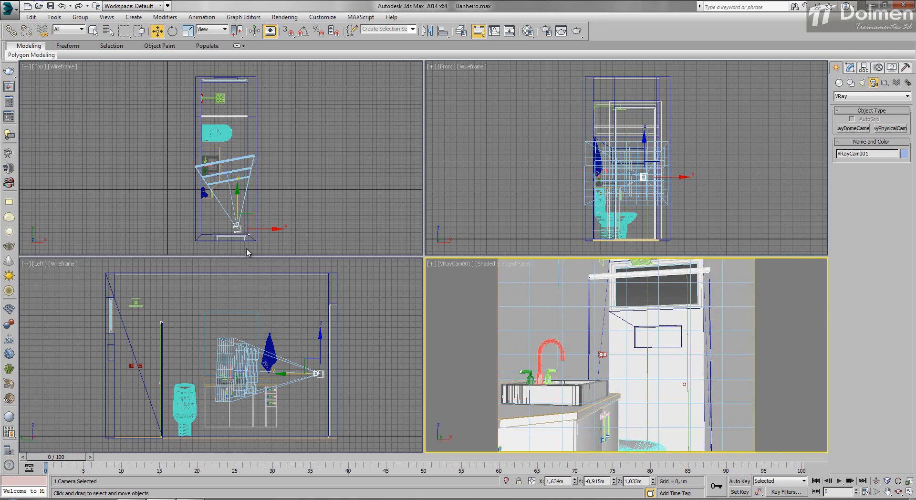
Step: Move the camera closer to the corner by the door, to about X 1,746 m and Y -0,979 m
scroll(241, 242, up, 6)
mouse_move(238, 162)
mouse_down()
mouse_move(262, 172)
mouse_move(247, 169)
mouse_up()
right_click(529, 356)
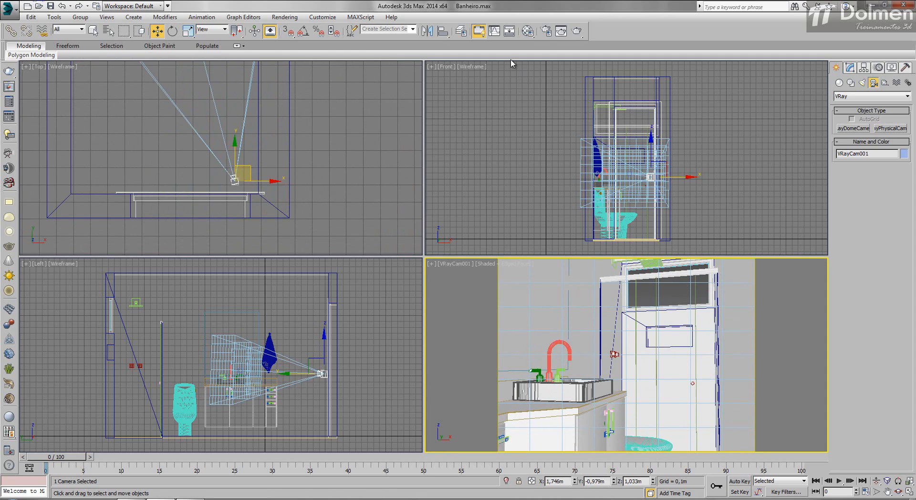
Step: Set the render output width to 497 with height 480, and lock the image aspect ratio
click(545, 30)
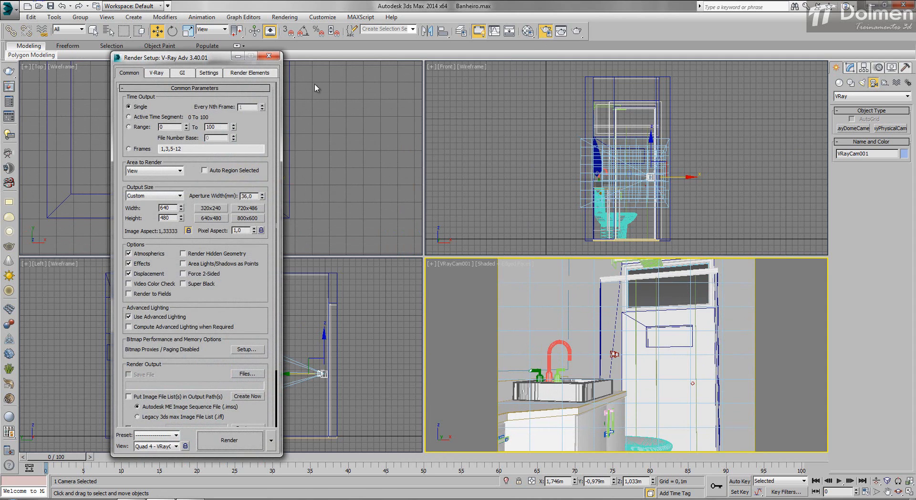
click(189, 231)
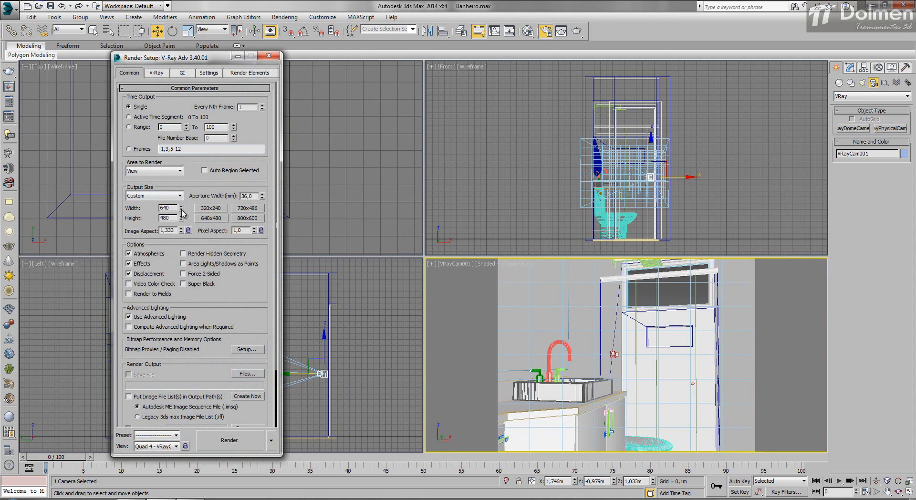
drag(181, 210, 177, 386)
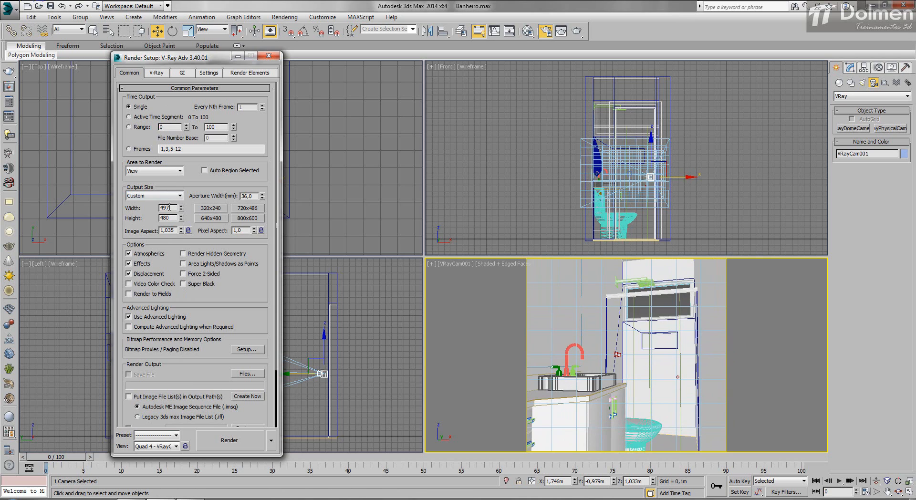
click(188, 230)
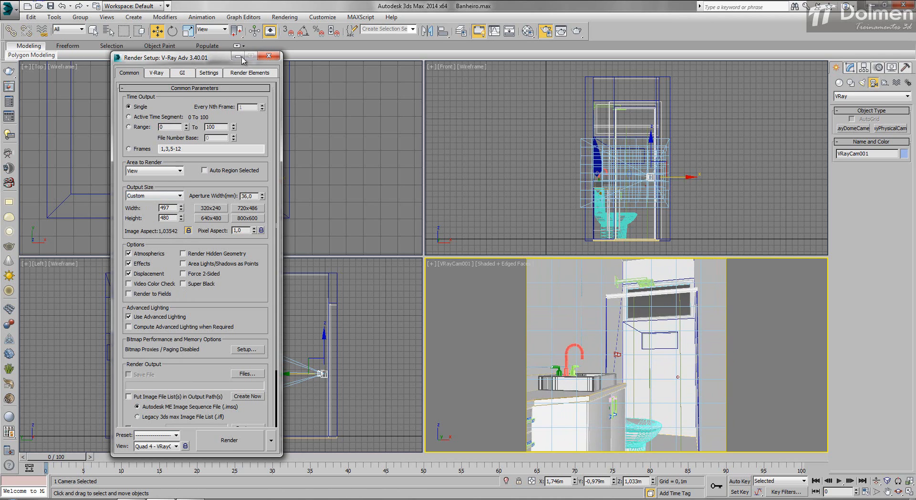
Step: Move the camera to about X 1,762 m and Y -1,012 m, and shift its target slightly toward the sink wall
click(269, 55)
drag(248, 169, 251, 175)
scroll(239, 137, down, 5)
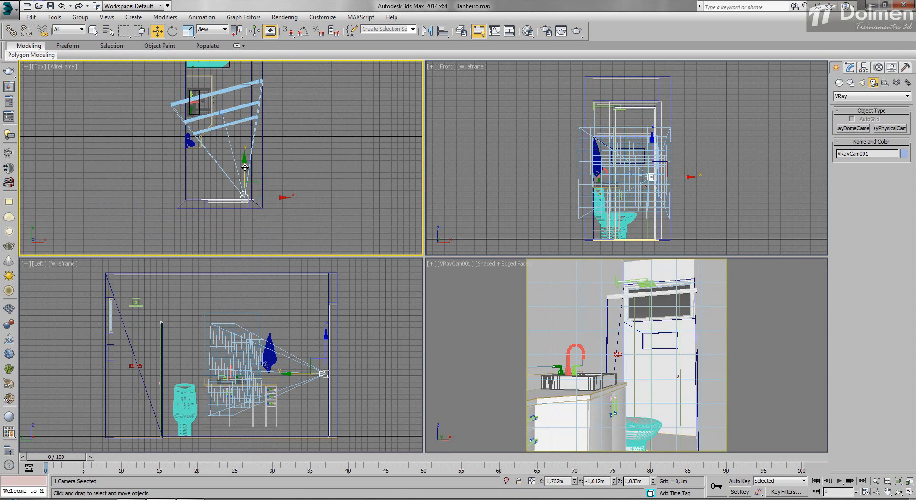
click(223, 112)
drag(251, 115, 246, 114)
click(243, 194)
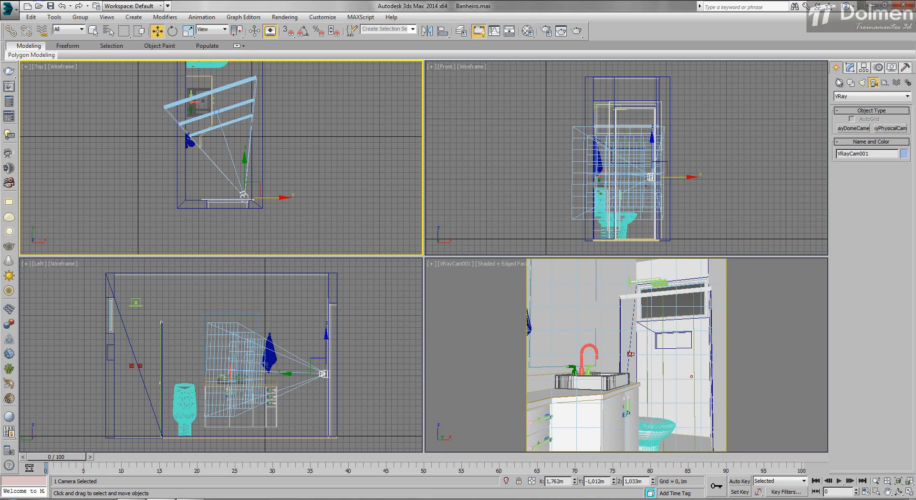
Step: Guess the camera's vertical tilt and set its focal length to about 35,904 mm
click(849, 67)
click(850, 330)
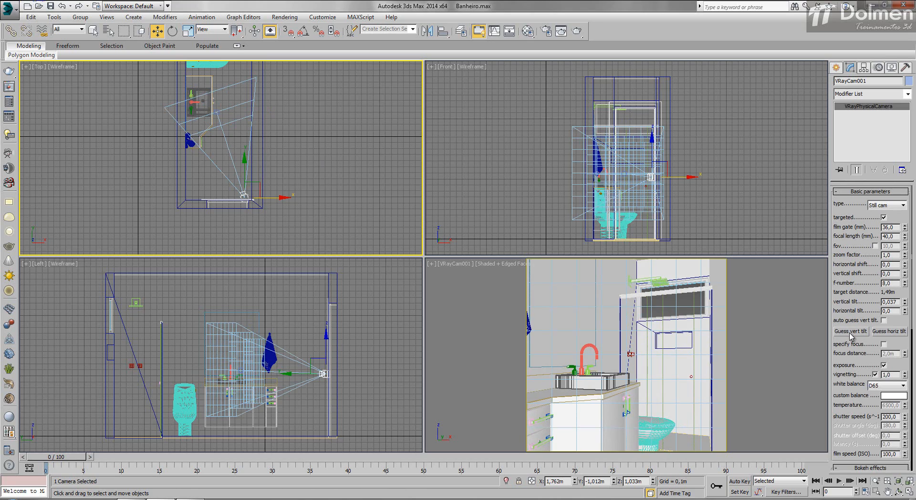
drag(905, 236, 904, 255)
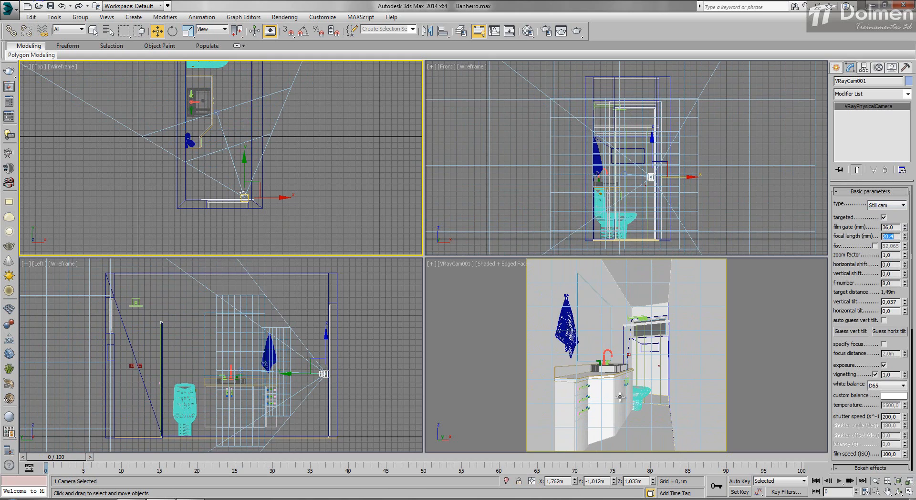
drag(905, 238, 913, 199)
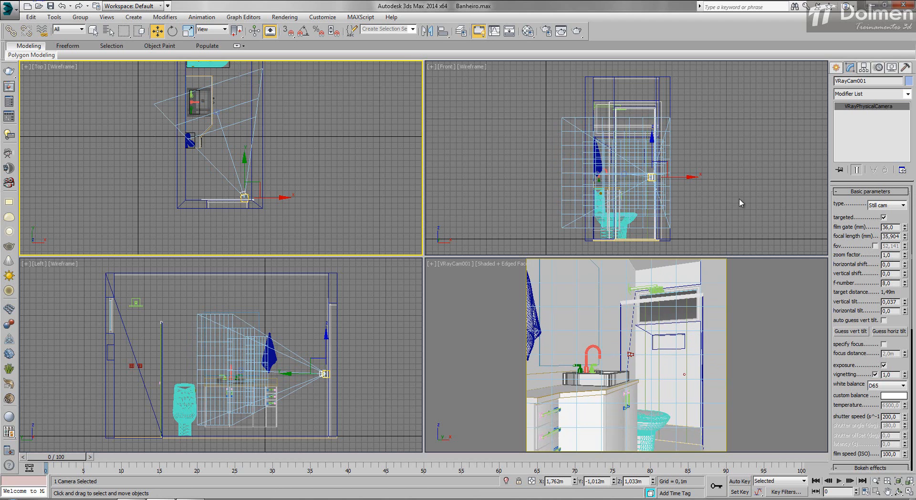
Step: Nudge the camera by about -0,004 m in X and Y, then shift camera and target together along X toward the sink wall
scroll(227, 180, up, 6)
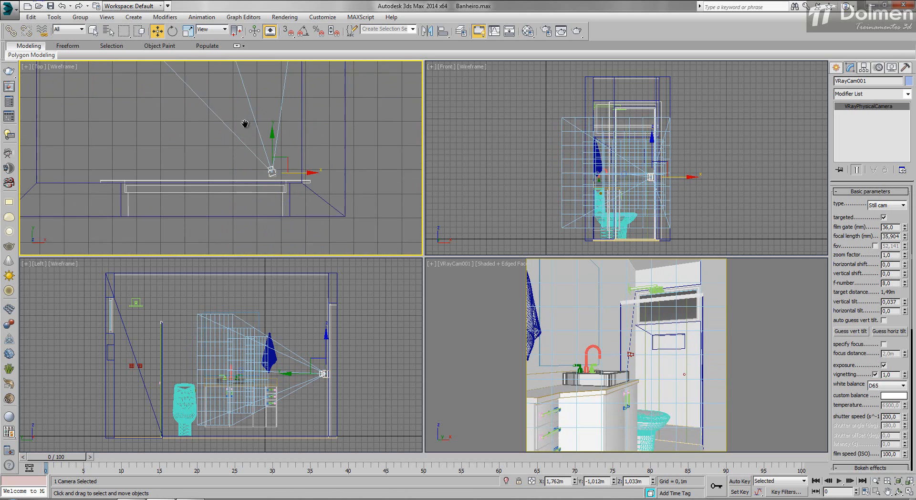
mouse_move(289, 159)
mouse_down()
mouse_move(301, 161)
mouse_move(287, 162)
mouse_up()
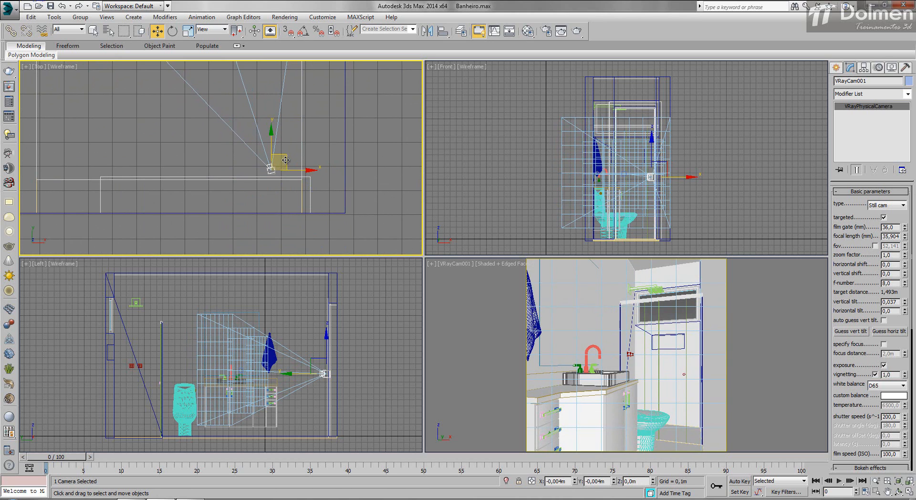
click(256, 130)
scroll(261, 137, down, 8)
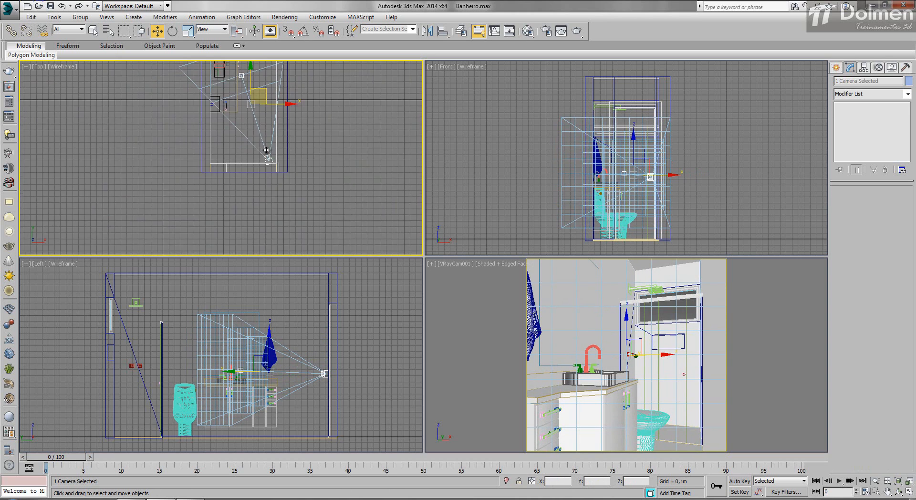
drag(283, 119, 280, 119)
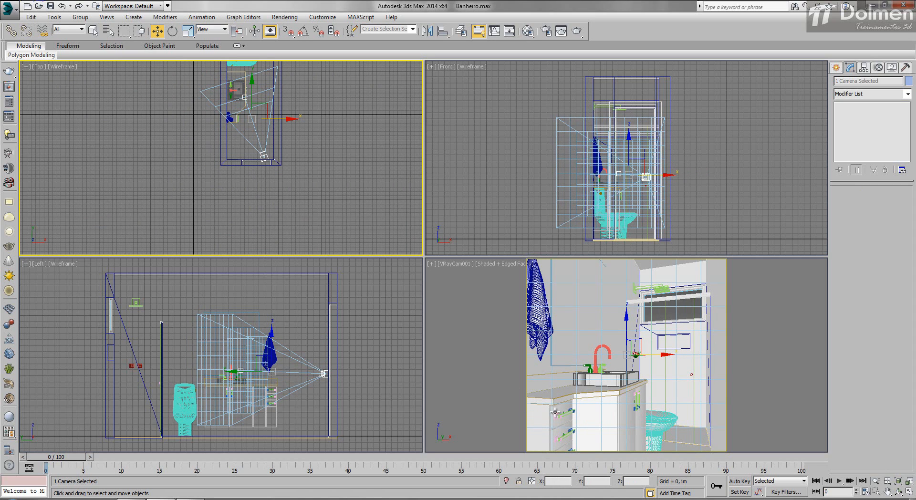
mouse_move(287, 121)
mouse_down()
mouse_move(275, 119)
mouse_move(300, 121)
mouse_up()
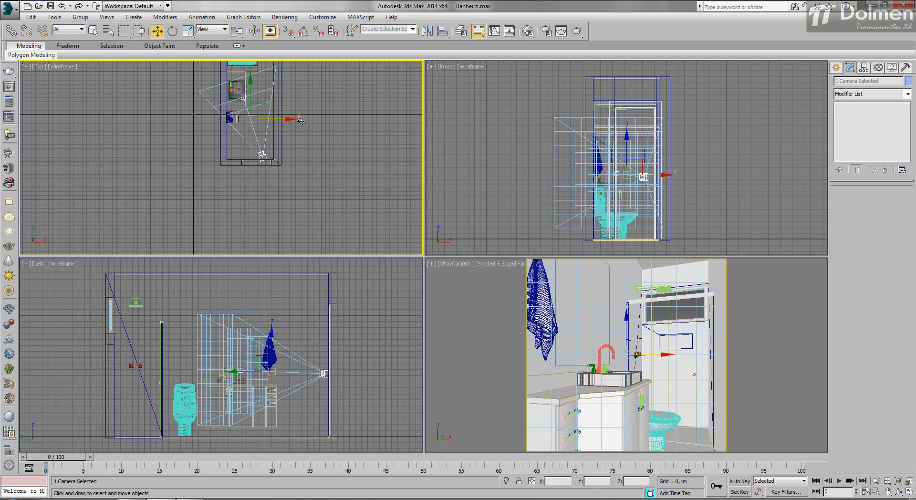
right_click(273, 173)
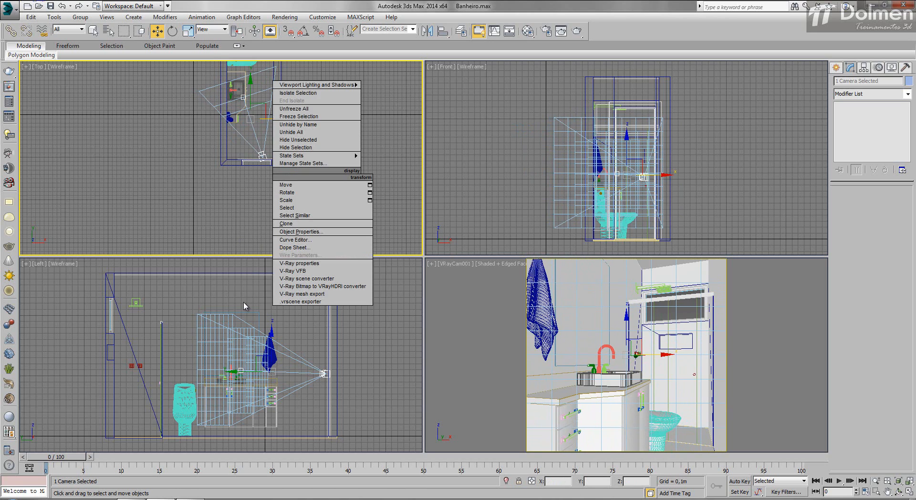
click(256, 340)
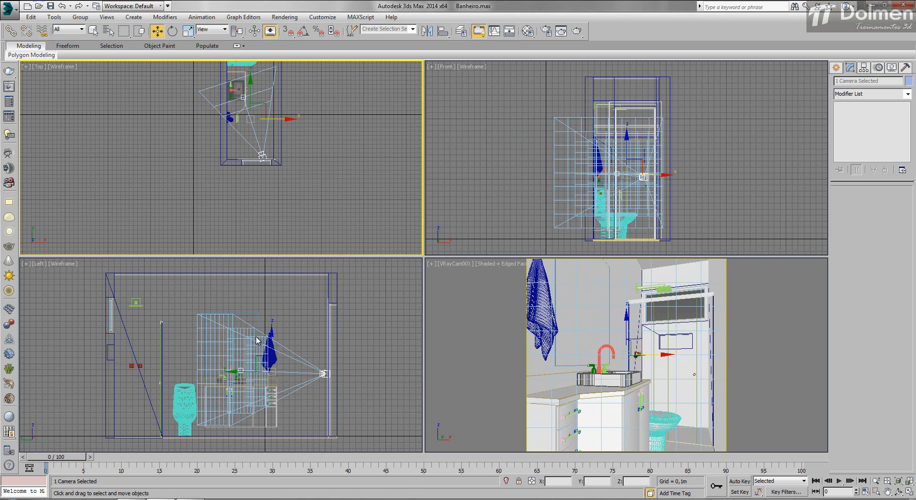
Step: Narrow the render output width to 421, lock the image aspect ratio, and set the width to 900
click(439, 309)
click(546, 30)
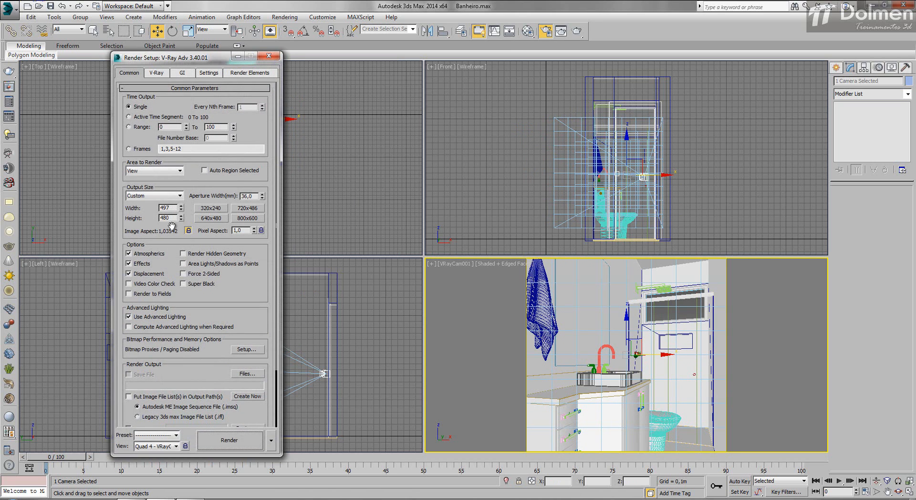
click(189, 230)
drag(181, 210, 256, 65)
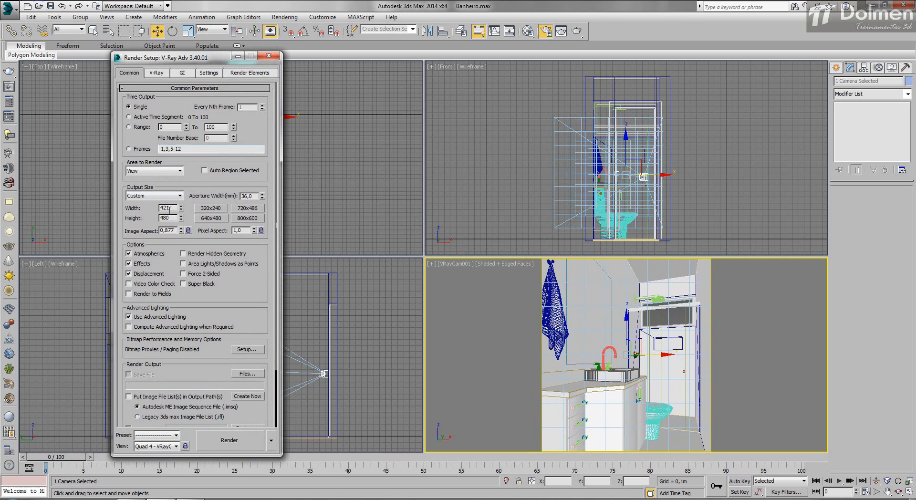
click(188, 231)
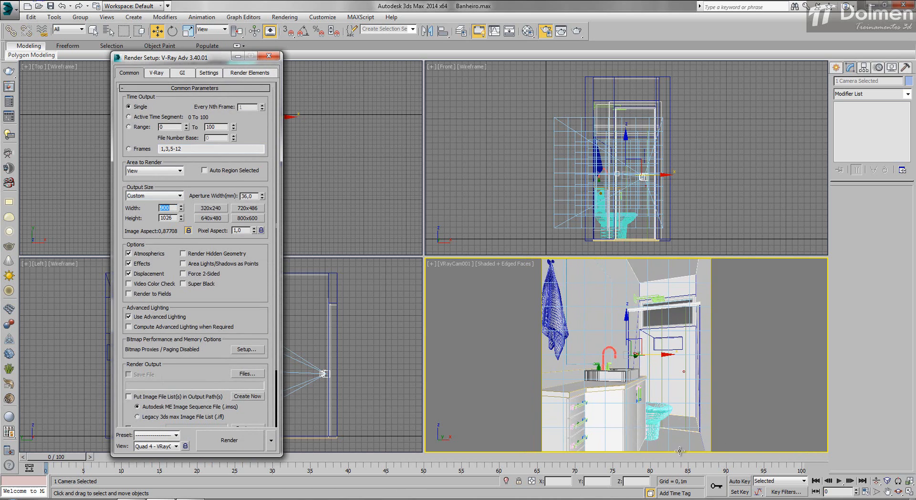
click(262, 57)
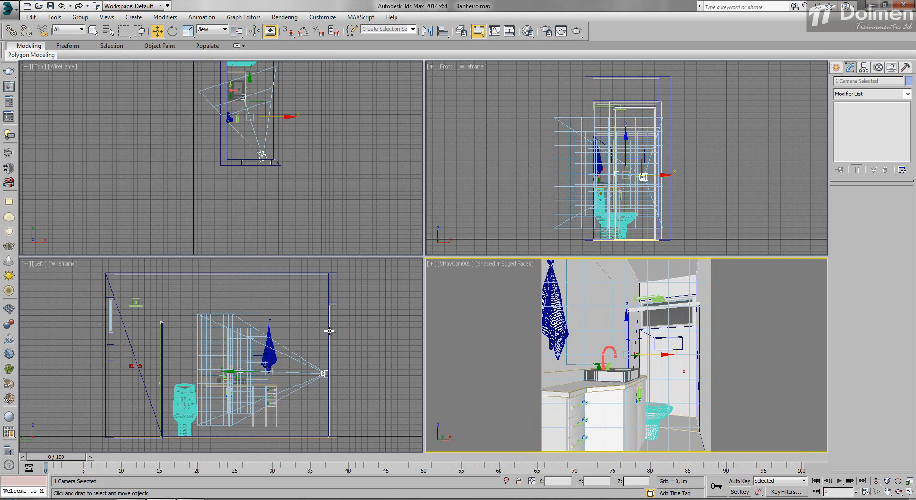
Step: Raise the camera together with its target slightly in the side view, and clear the selection
click(267, 351)
drag(269, 343, 272, 342)
click(304, 167)
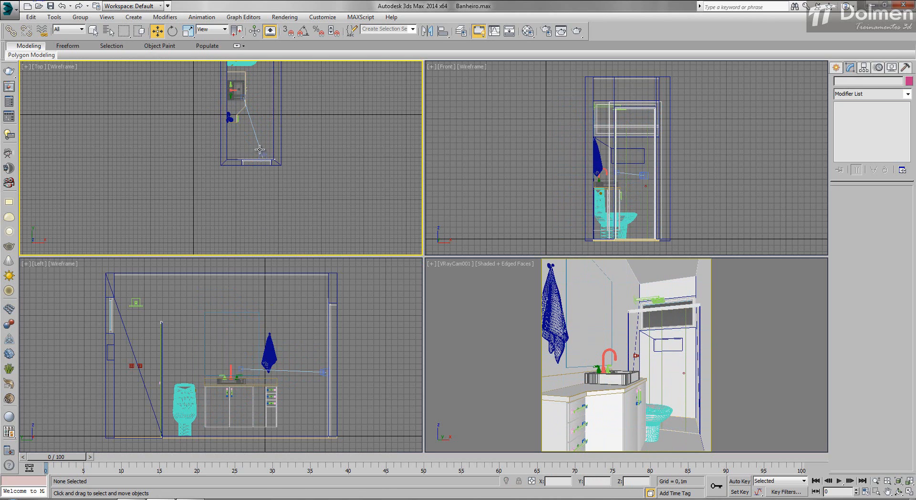
Step: Move the camera along X toward the wall opposite the sink, and deselect everything
click(262, 155)
drag(283, 157, 292, 157)
scroll(269, 151, up, 3)
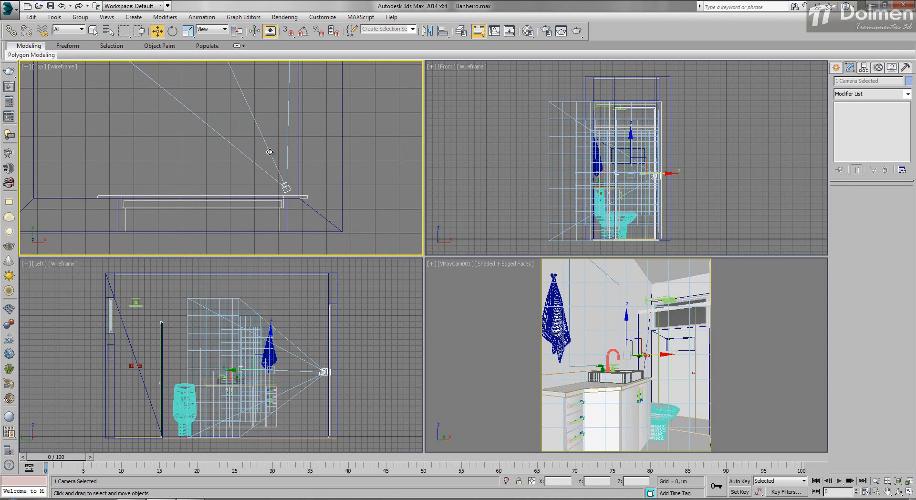
drag(270, 150, 276, 150)
click(667, 360)
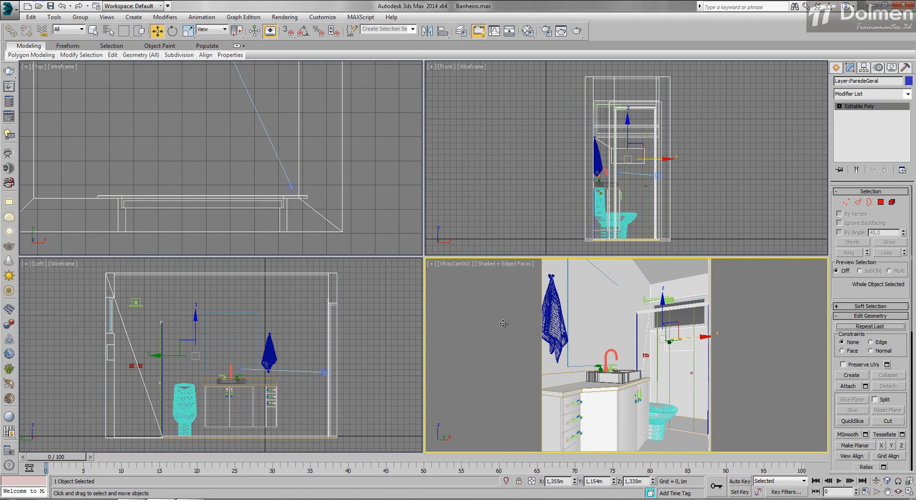
click(380, 195)
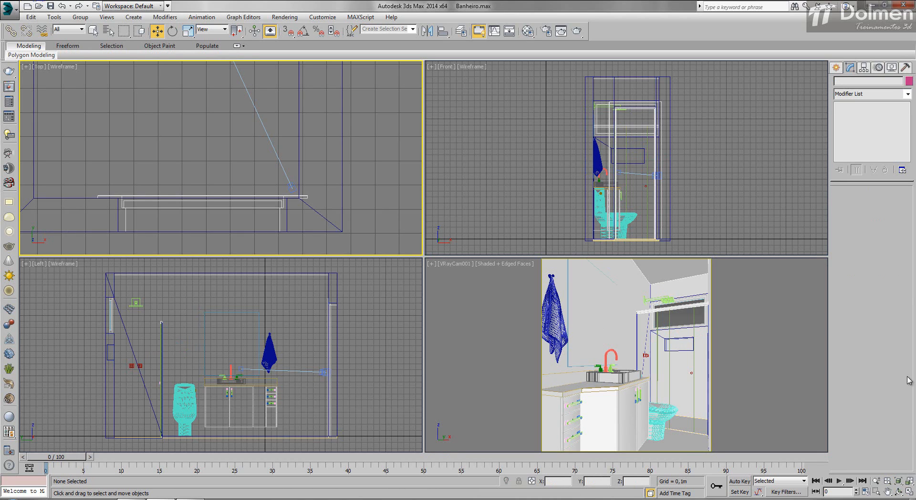
Step: Run a test render of the maximized camera view, cancel it, close the frame buffer, and restore the four-view layout
click(781, 345)
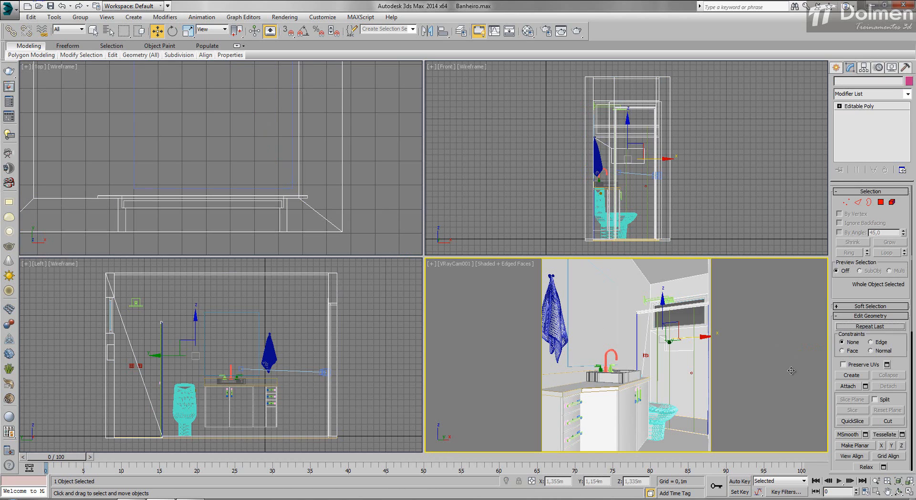
click(909, 489)
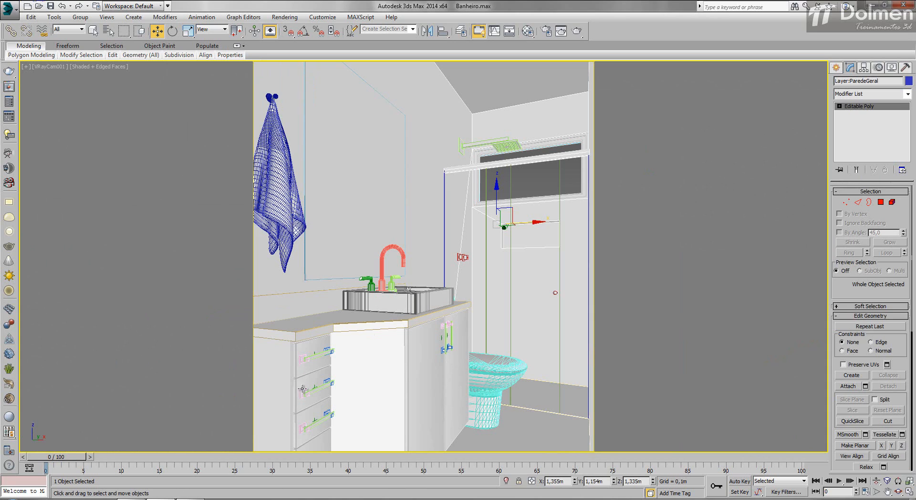
click(576, 34)
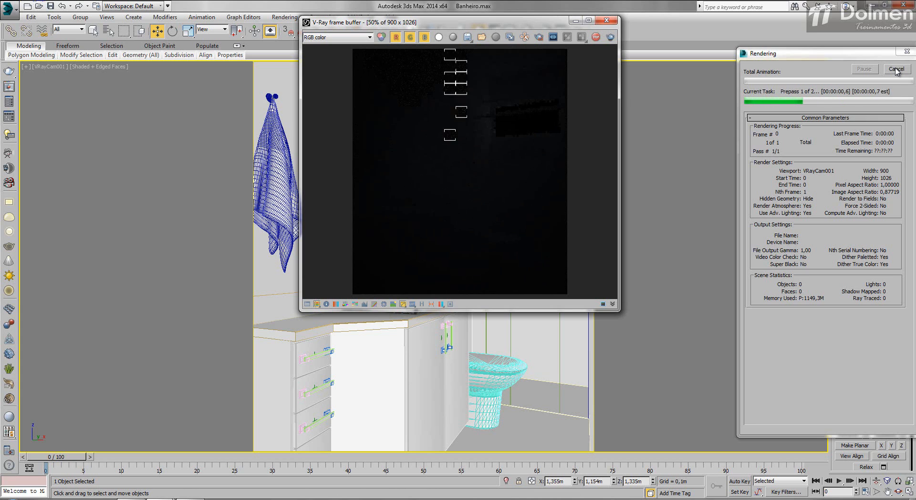
click(896, 70)
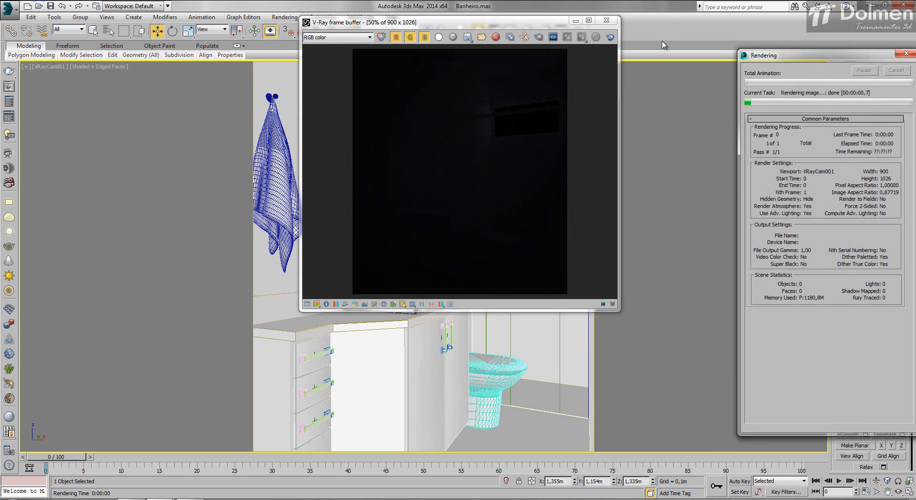
click(606, 20)
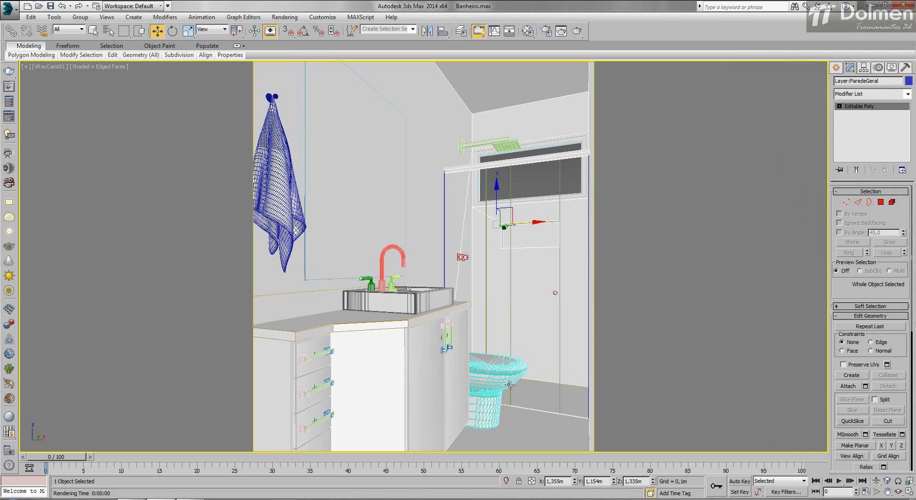
key(alt+w)
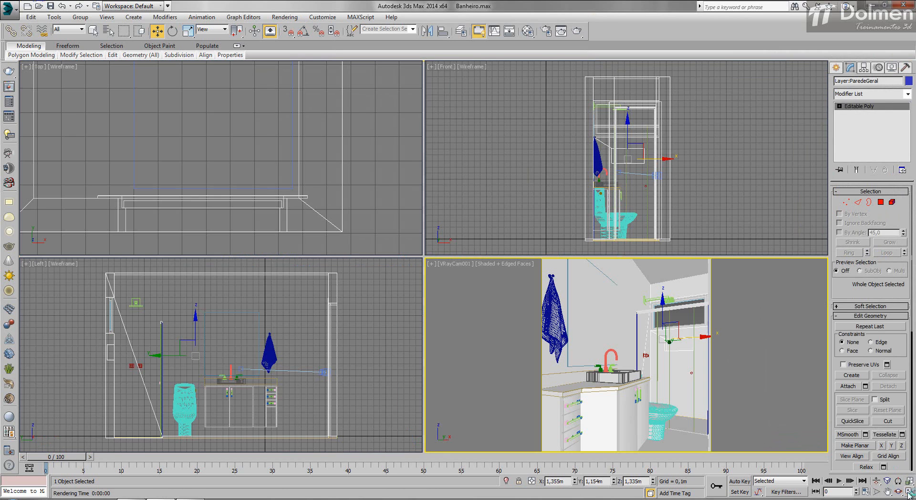
Step: Clear the selection, activate the camera view, and set the render output width to 1300
middle_drag(339, 143, 342, 176)
scroll(343, 176, down, 6)
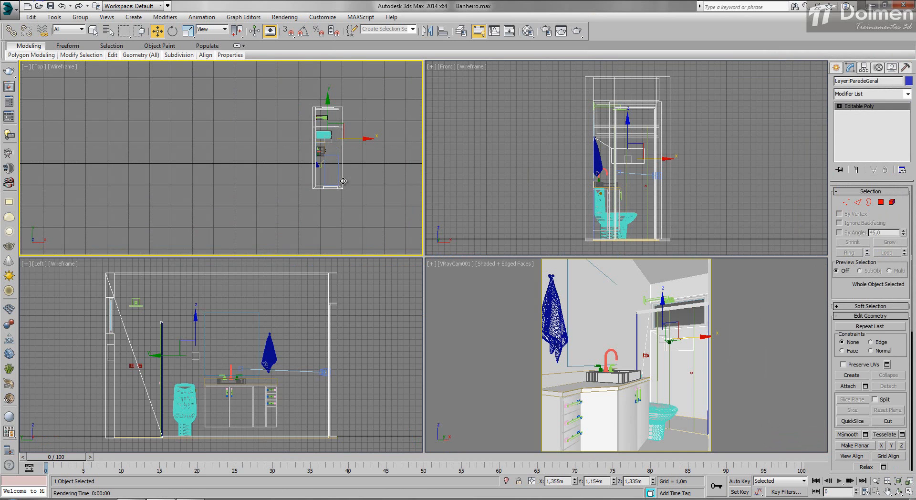
click(368, 173)
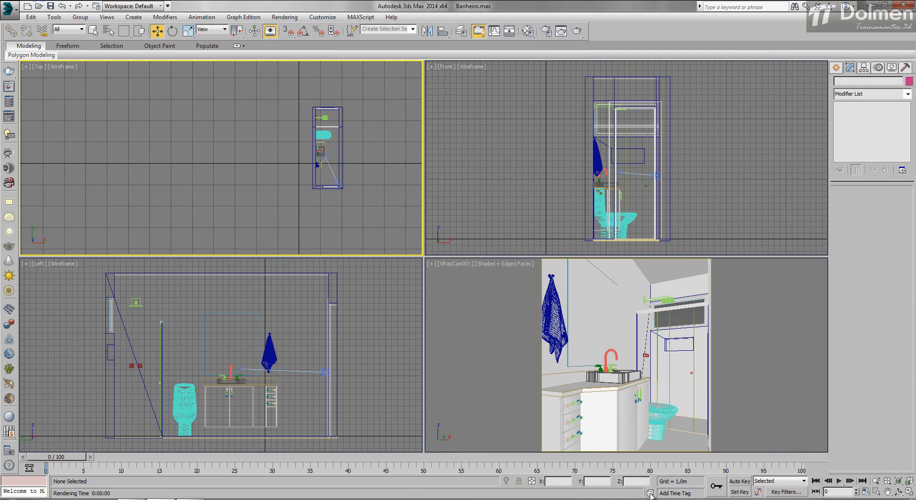
scroll(369, 176, up, 3)
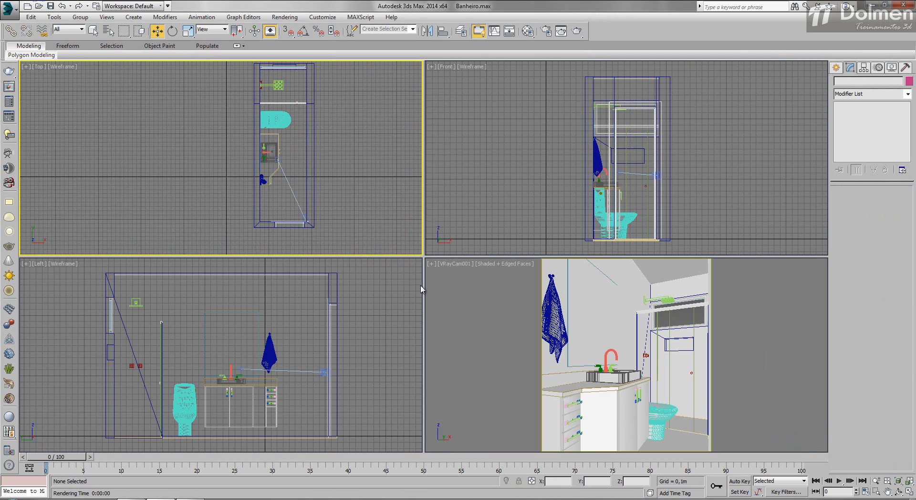
click(449, 286)
click(546, 31)
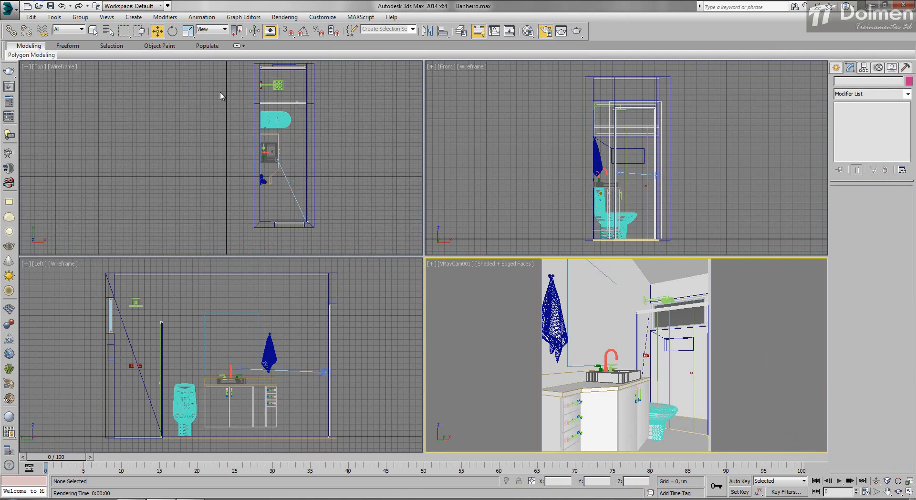
click(173, 208)
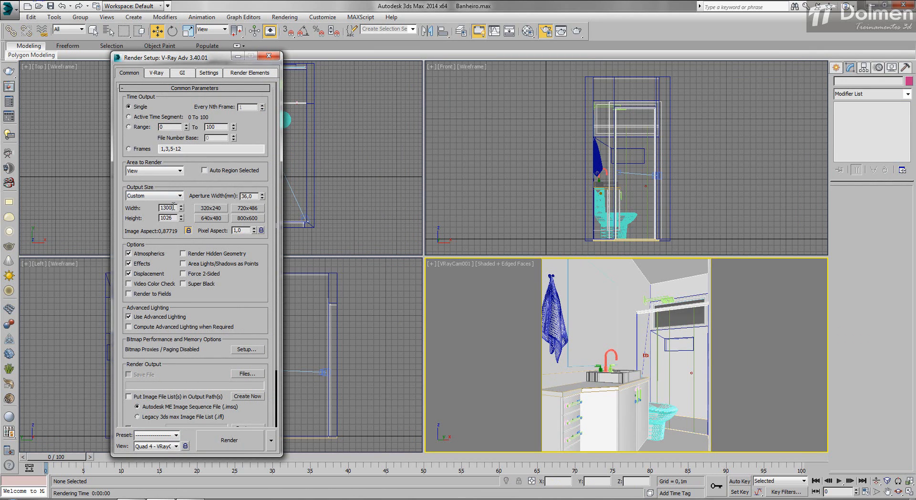
Step: Review the renderer's image sampler, DMC, color mapping, environment, global illumination engine and system settings
click(158, 73)
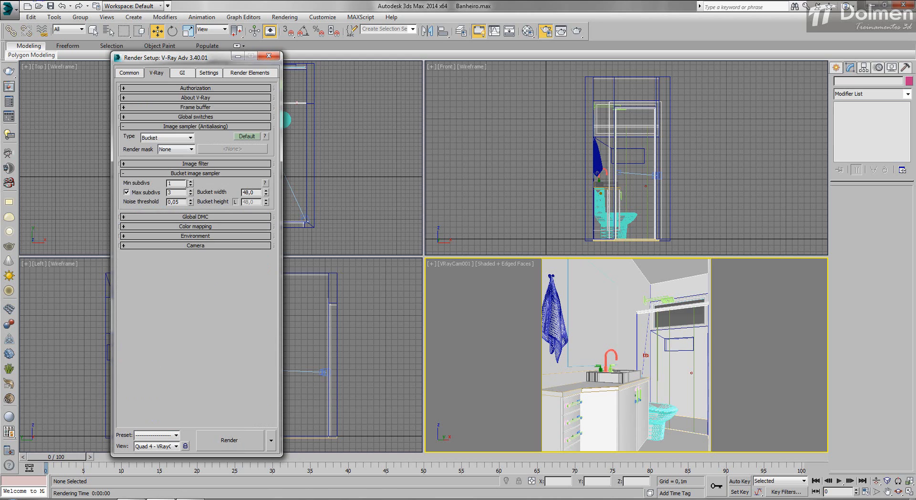
click(184, 217)
click(184, 217)
click(185, 226)
click(185, 227)
click(186, 236)
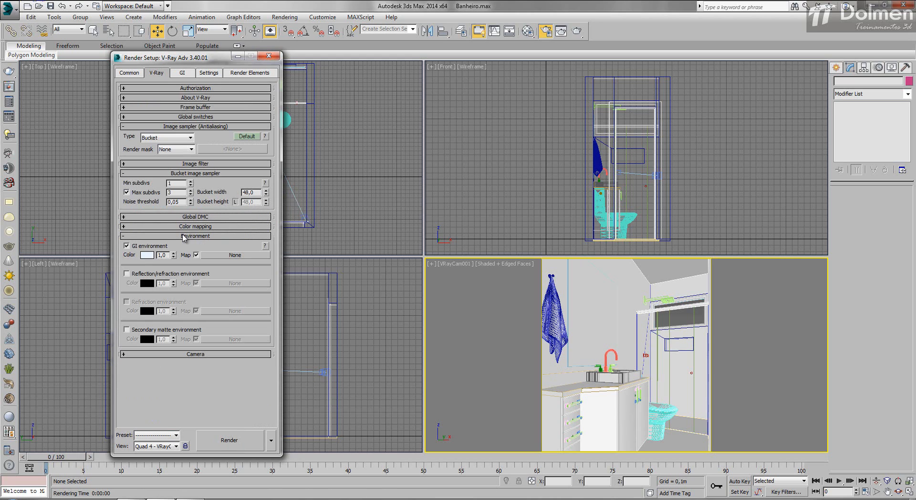
click(186, 236)
click(186, 74)
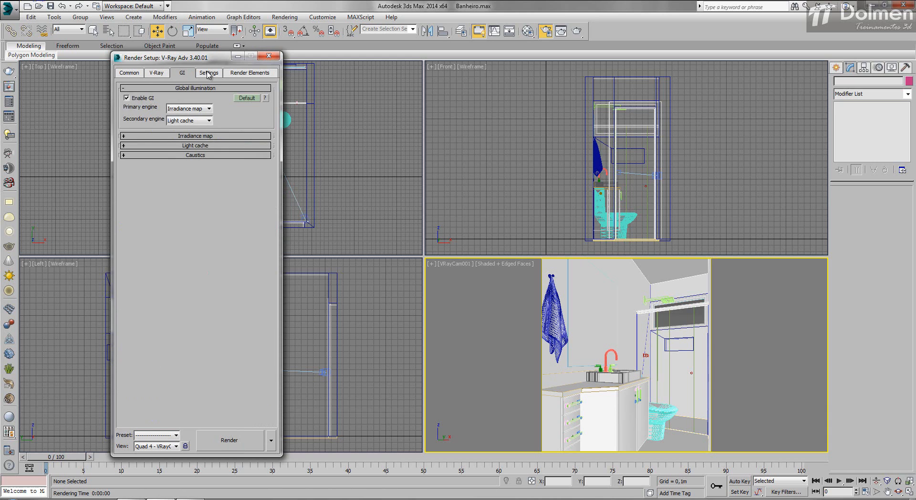
click(208, 74)
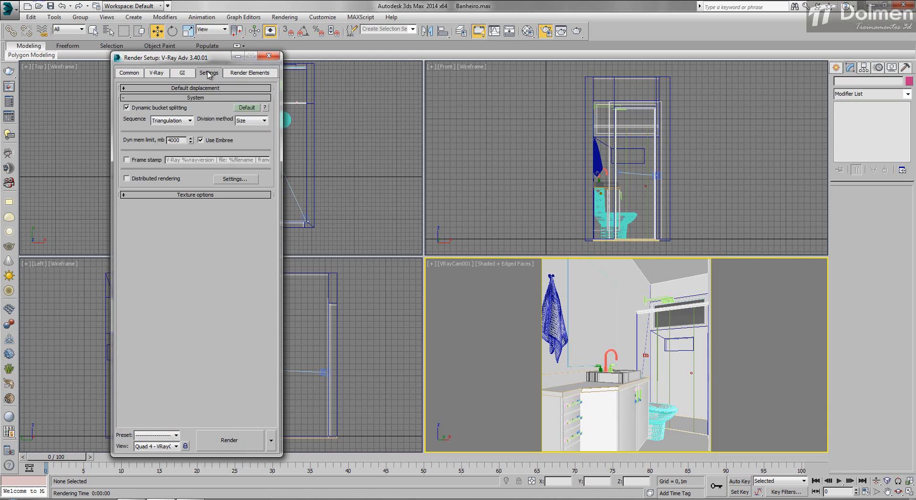
Step: Select the bathroom camera, turn off its vignetting, and set the shutter speed to 20
click(269, 57)
scroll(302, 217, up, 8)
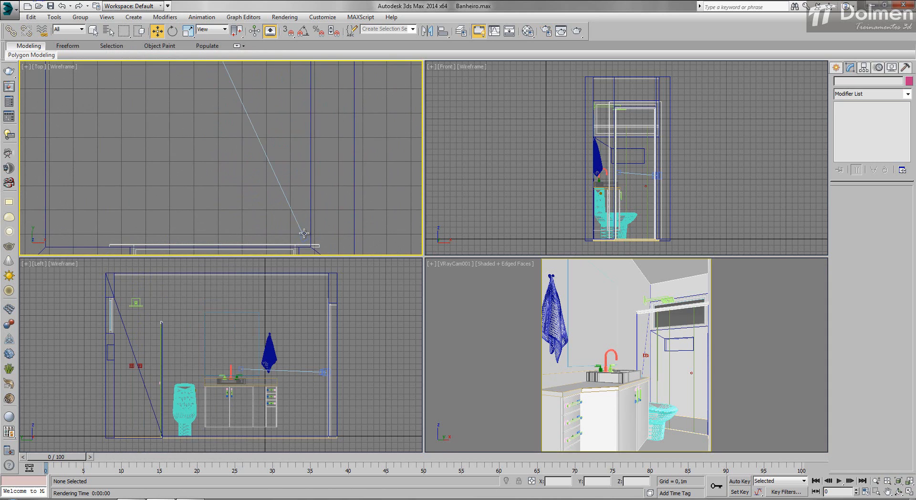
click(303, 235)
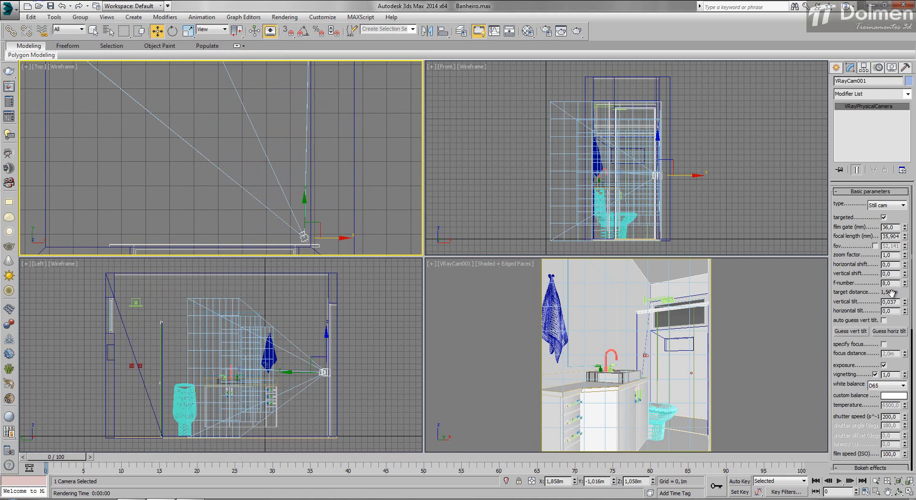
click(875, 375)
double_click(897, 416)
Step: Set the camera's f-number to 3 and render the camera view to test the exposure
double_click(893, 283)
text(3)
key(Return)
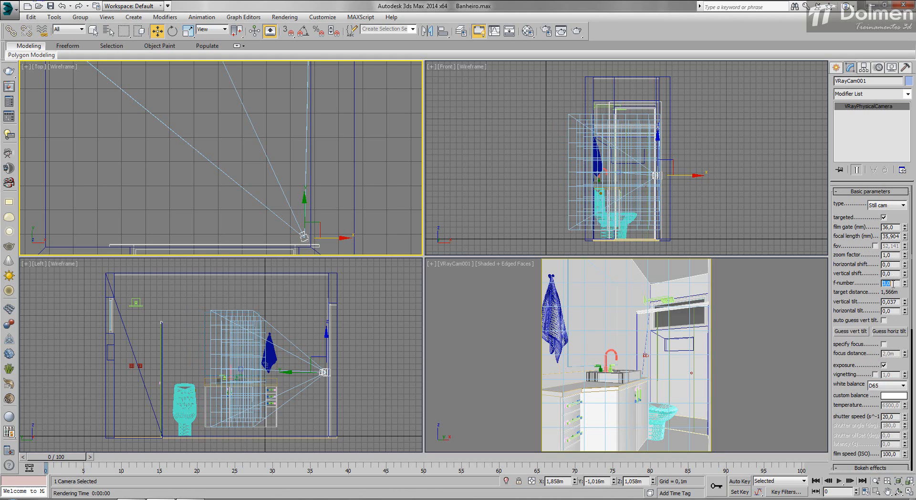
right_click(514, 305)
click(578, 32)
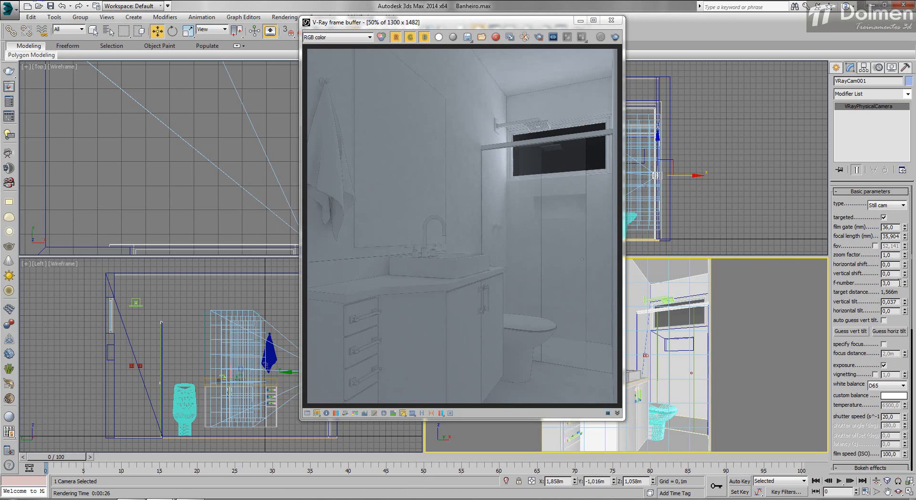
Step: Try an f-number of 1.4 on the camera with a new test render, and cancel the render
text(4)
key(Return)
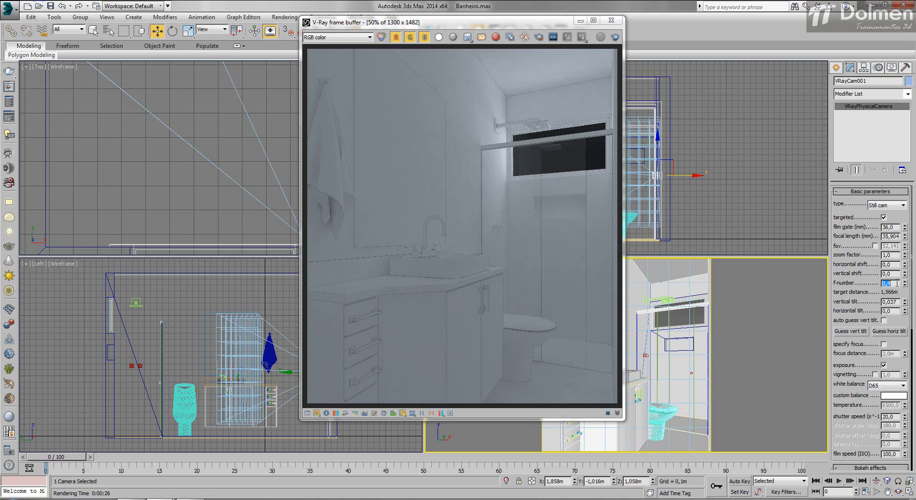
click(615, 38)
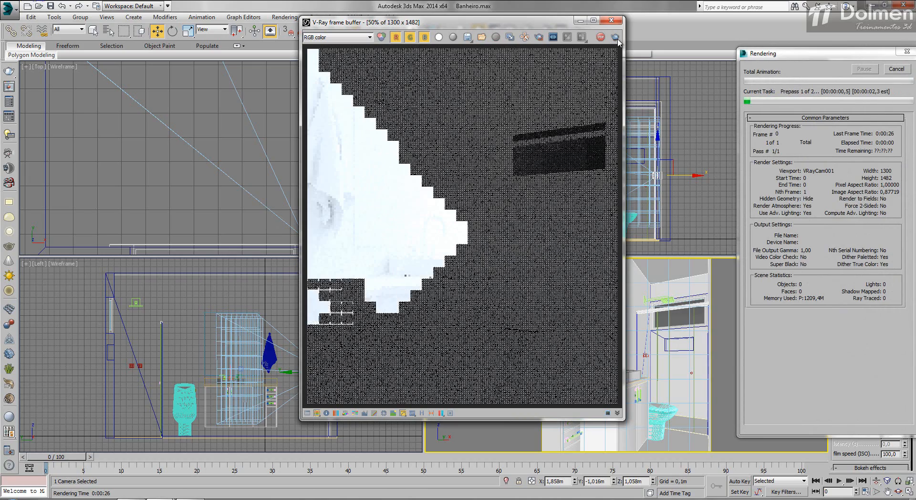
click(895, 69)
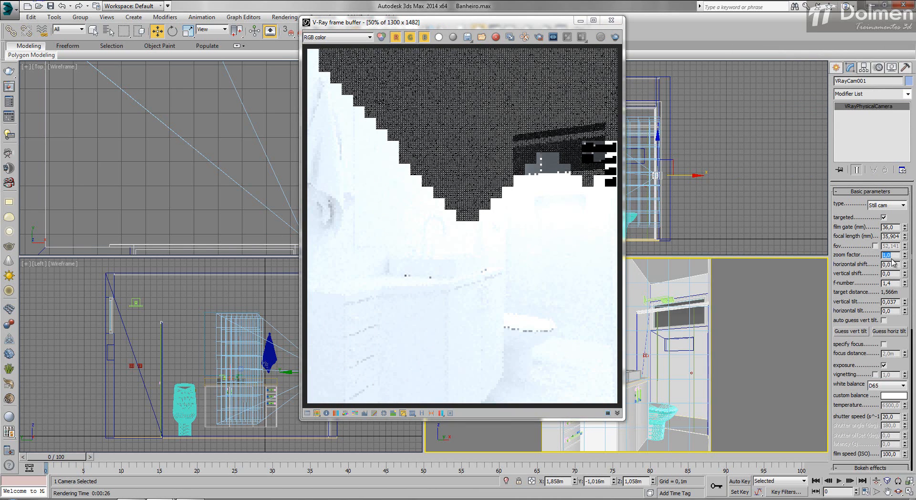
Step: Set the camera's f-number to 2.5, render the view again, and close the frame buffer
click(896, 285)
text(2,5)
key(Return)
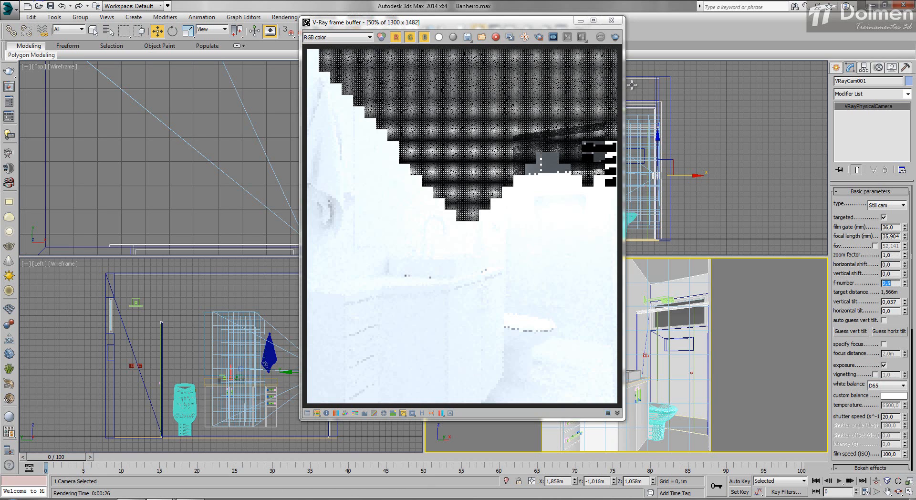
click(614, 37)
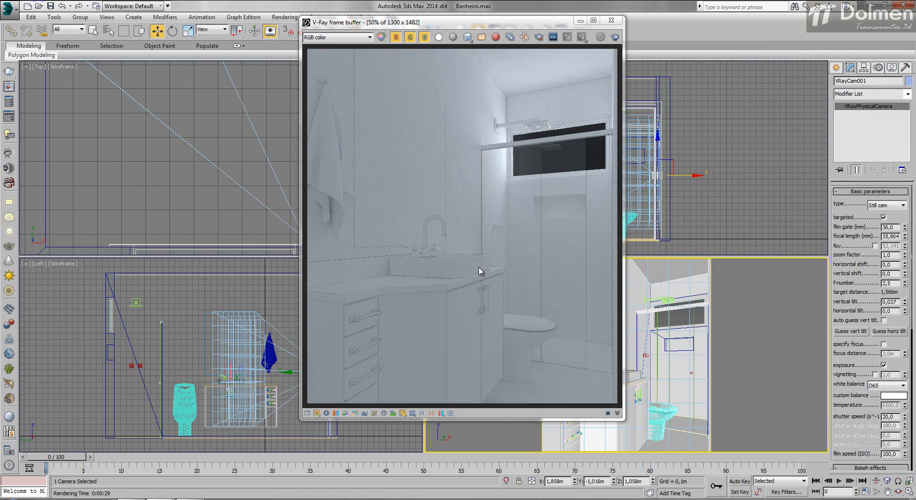
click(610, 20)
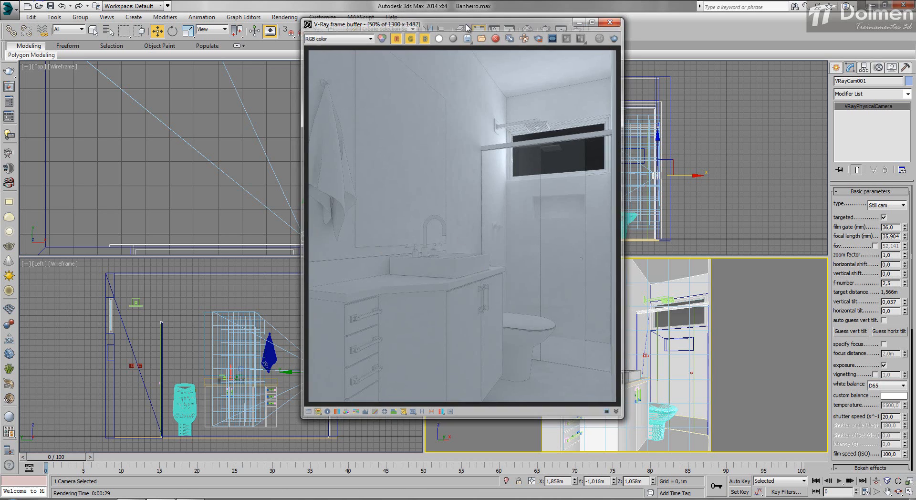
Step: Open the CasasPopulares scene from the Aula09 folder
click(38, 6)
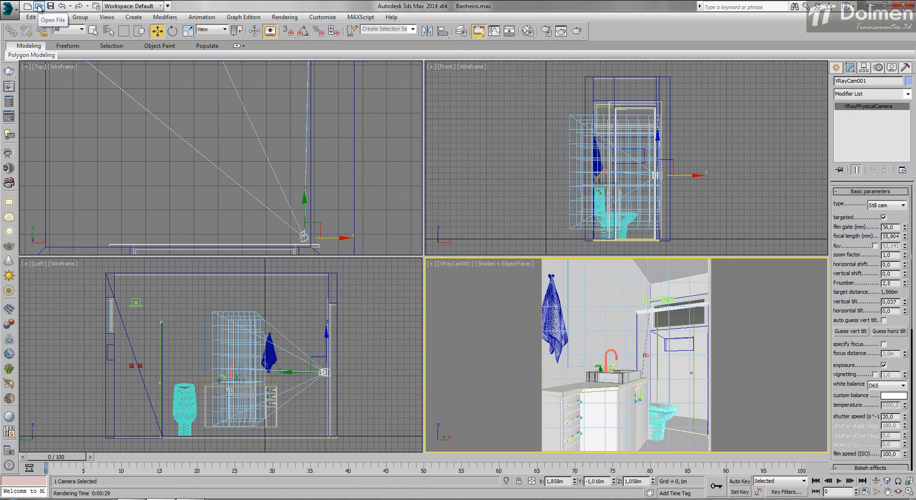
click(451, 268)
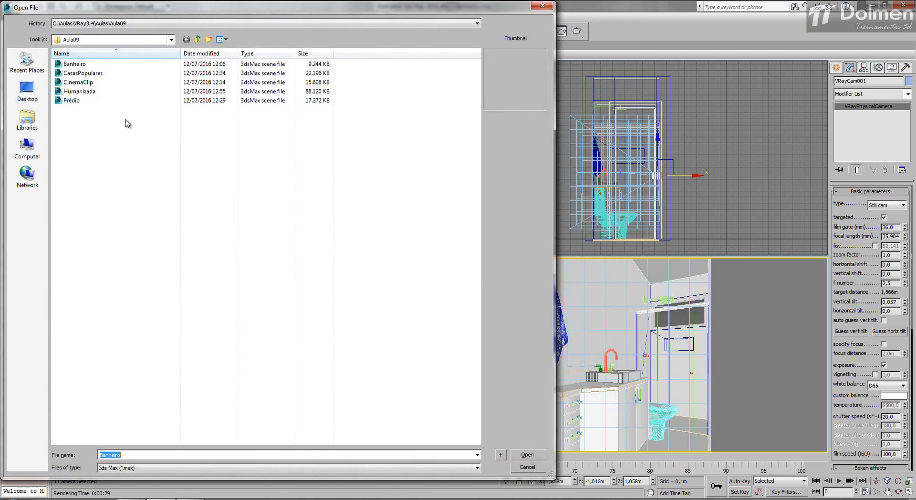
click(96, 75)
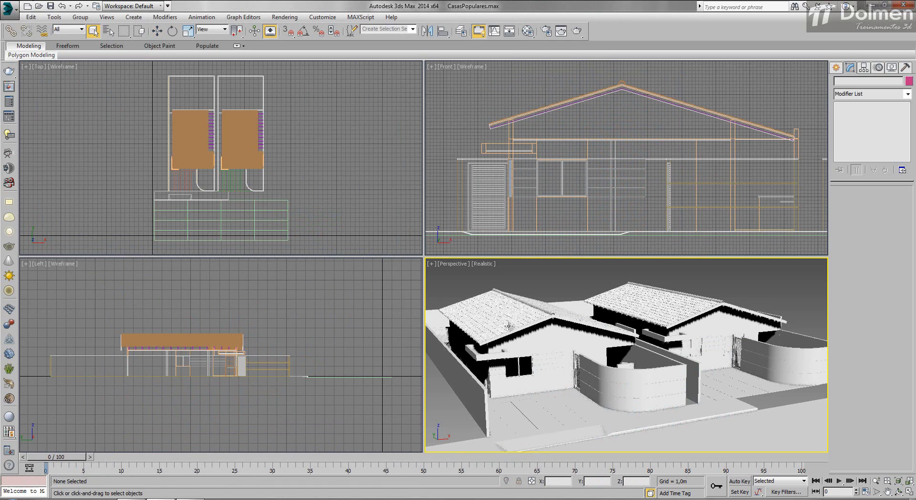
Step: Show the safe frame in the perspective view of the houses
middle_drag(333, 210, 337, 193)
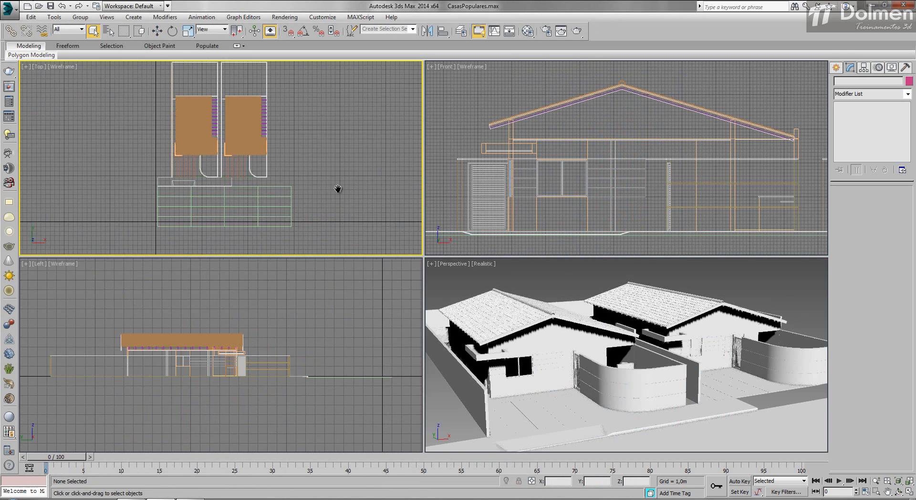
click(836, 69)
middle_click(477, 356)
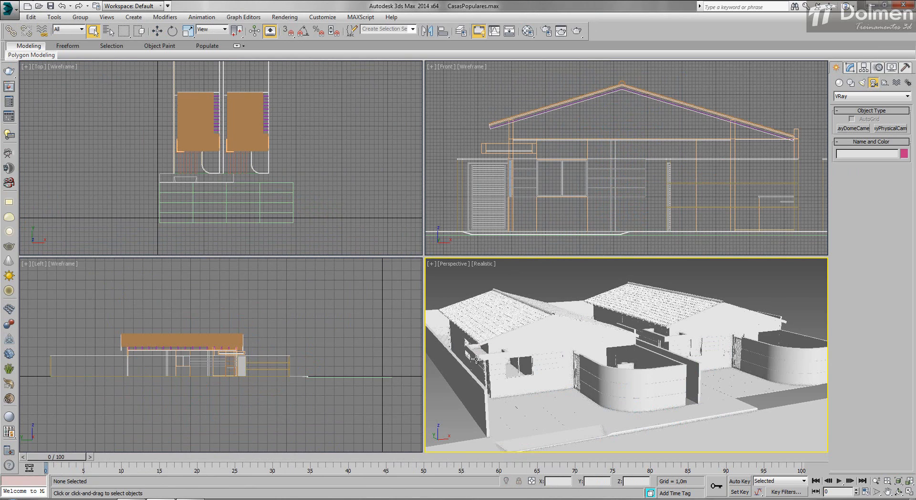
key(shift+f)
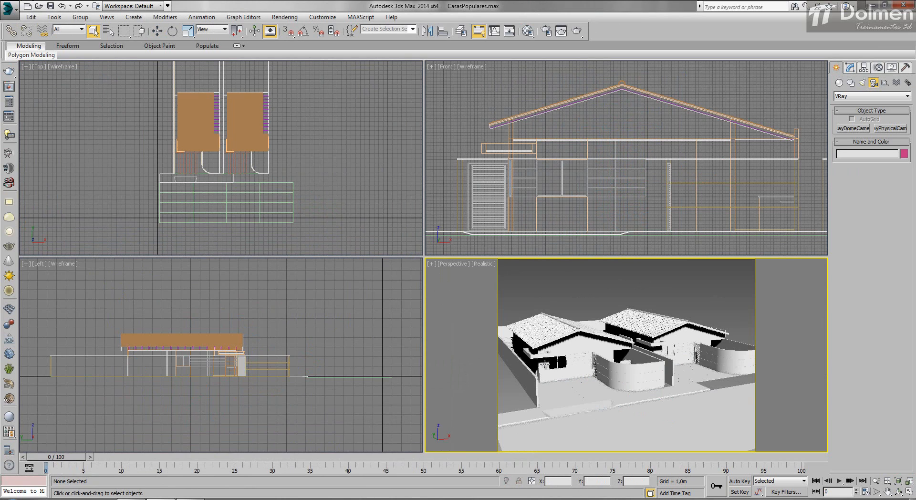
Step: Create a V-Ray physical camera on the street aimed at the houses, target about 15.2 m away, and display its view
click(887, 132)
middle_drag(170, 203, 202, 163)
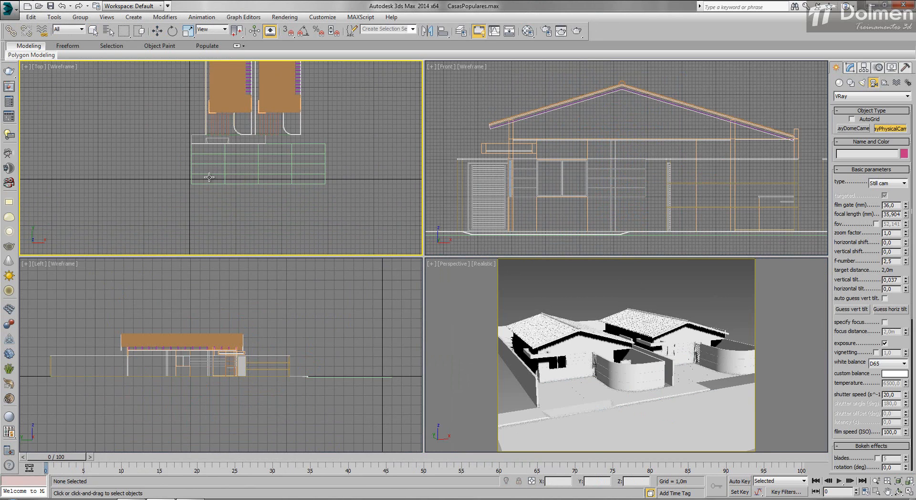
drag(208, 177, 234, 112)
right_click(600, 370)
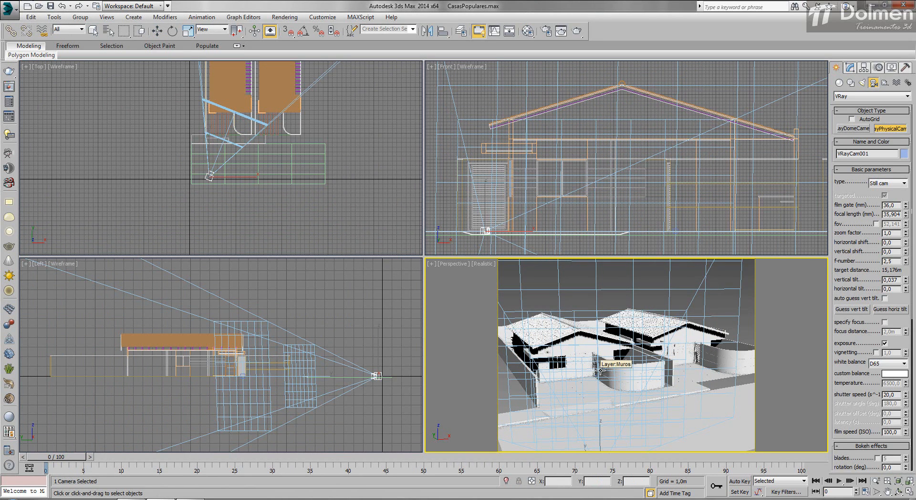
key(c)
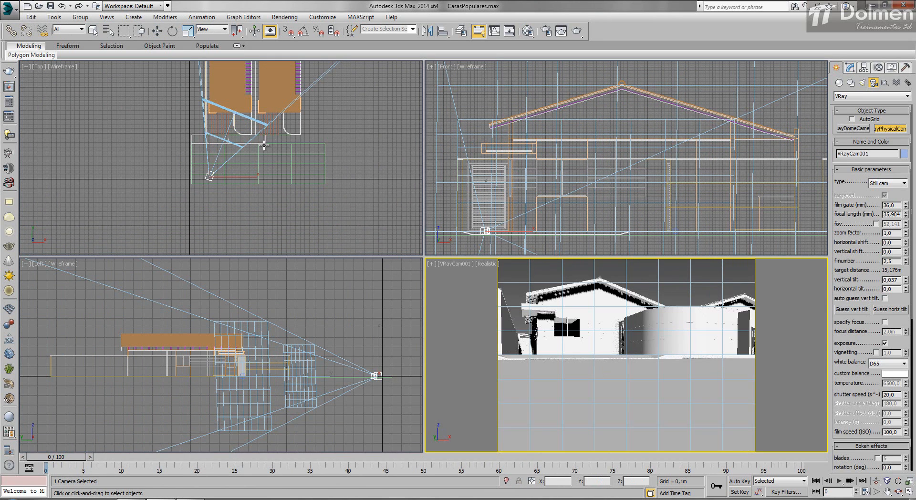
right_click(450, 340)
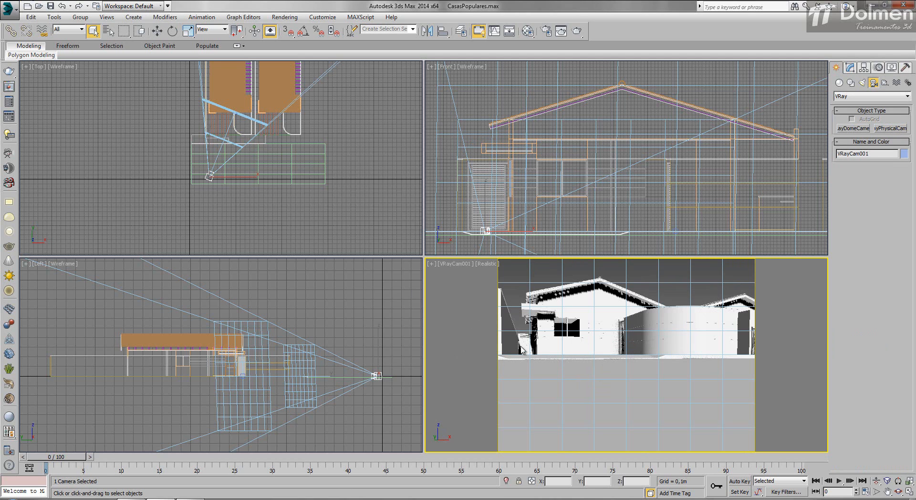
Step: Move the camera closer to the houses in the top view, to about X 4.84 m and Y 2.54 m
right_click(217, 161)
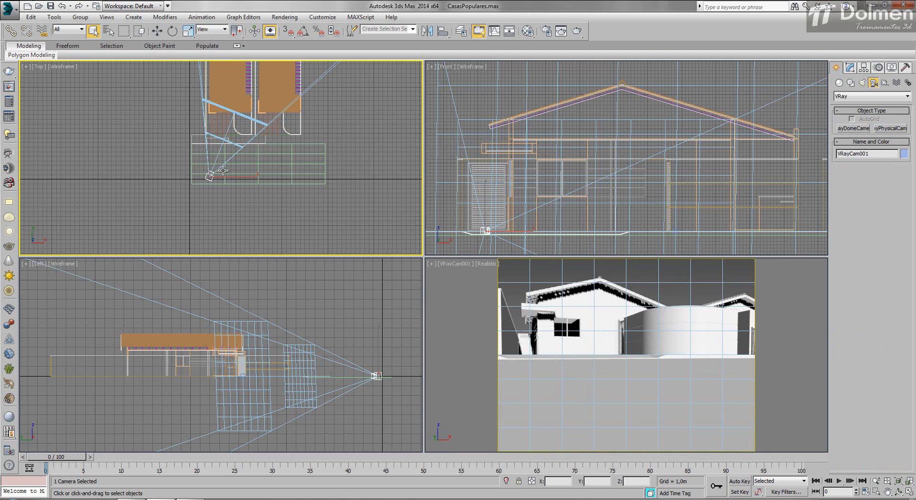
key(w)
drag(224, 162, 227, 153)
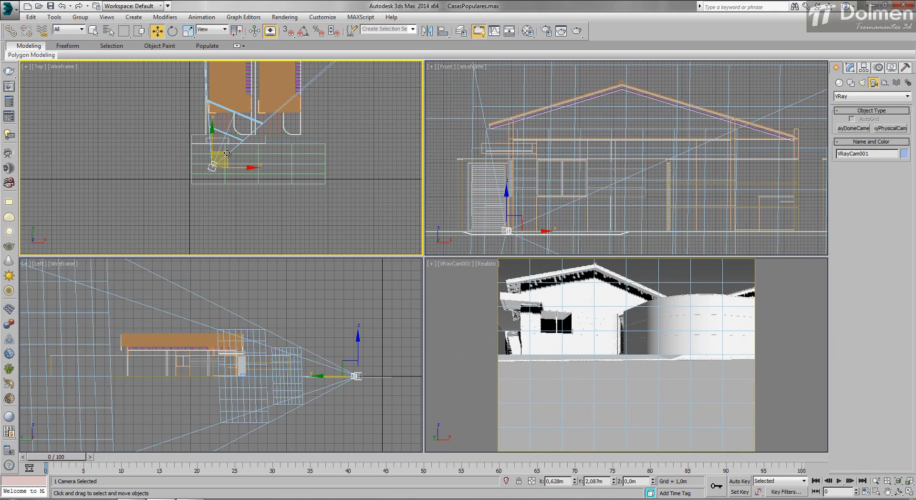
Step: Unlock the image aspect, set the render output width to 895 with height 480, and lock the aspect again
click(546, 30)
click(127, 73)
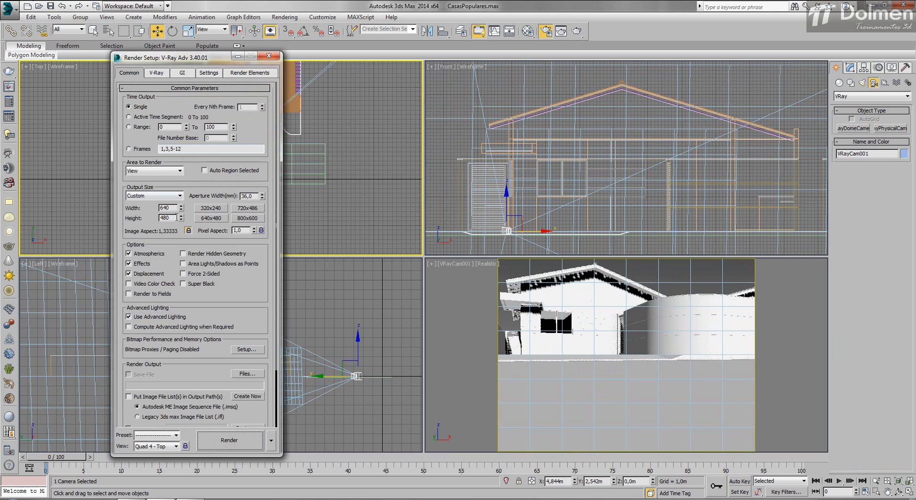
click(188, 231)
drag(181, 207, 187, 86)
mouse_move(580, 0)
mouse_down()
mouse_move(588, 485)
mouse_move(578, 14)
mouse_up()
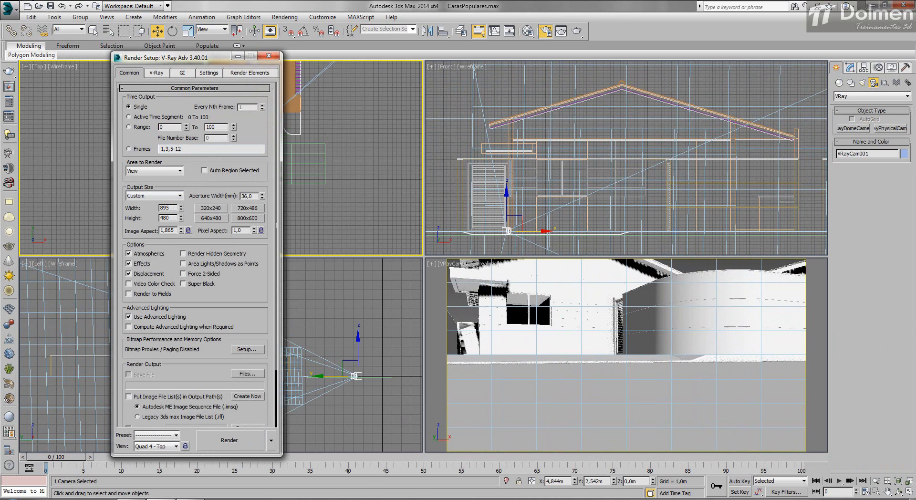
click(189, 231)
click(268, 55)
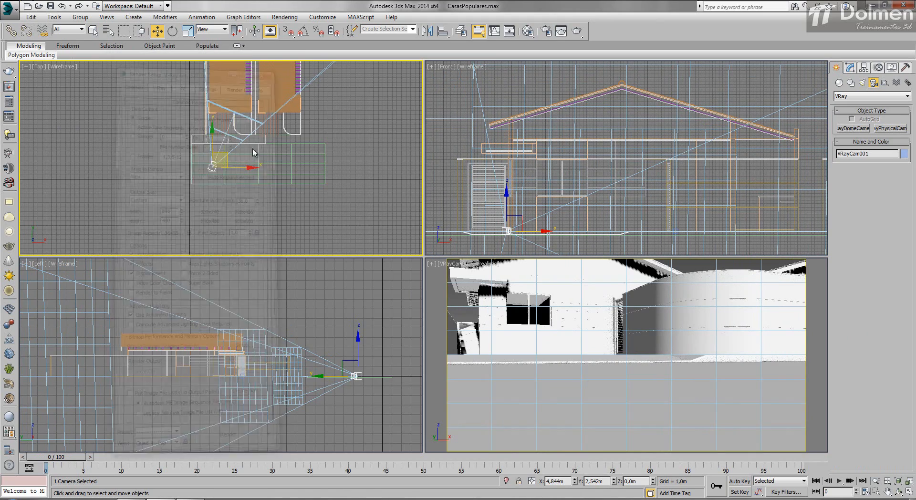
Step: In the left view, raise the camera to about 1.16 m and raise its target to bring the roof into frame
click(356, 361)
mouse_move(357, 361)
mouse_down()
mouse_move(368, 349)
mouse_move(358, 348)
mouse_up()
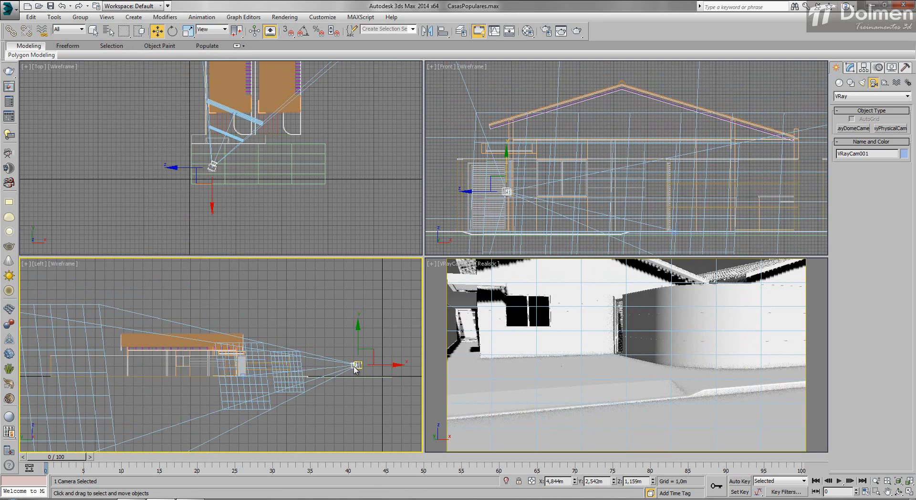
right_click(353, 362)
click(302, 353)
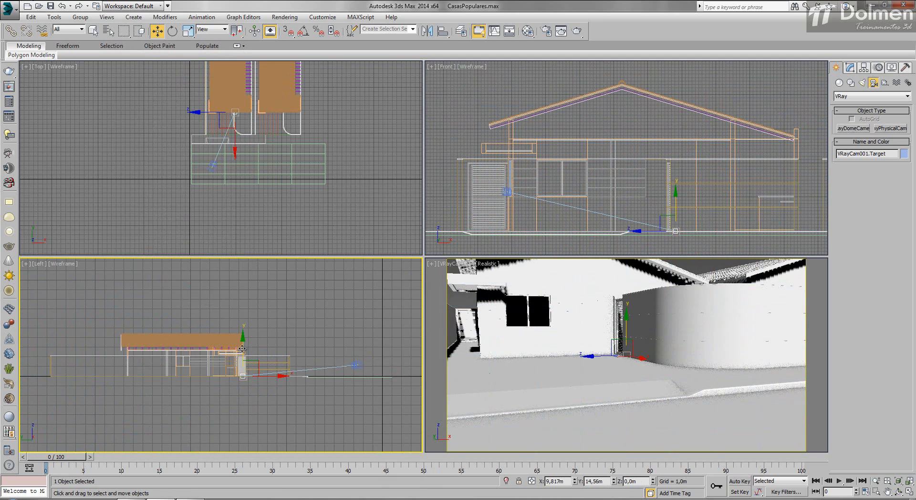
drag(242, 348, 250, 329)
Step: Lower the camera by about 0.1 m and apply the guessed vertical tilt correction
click(343, 364)
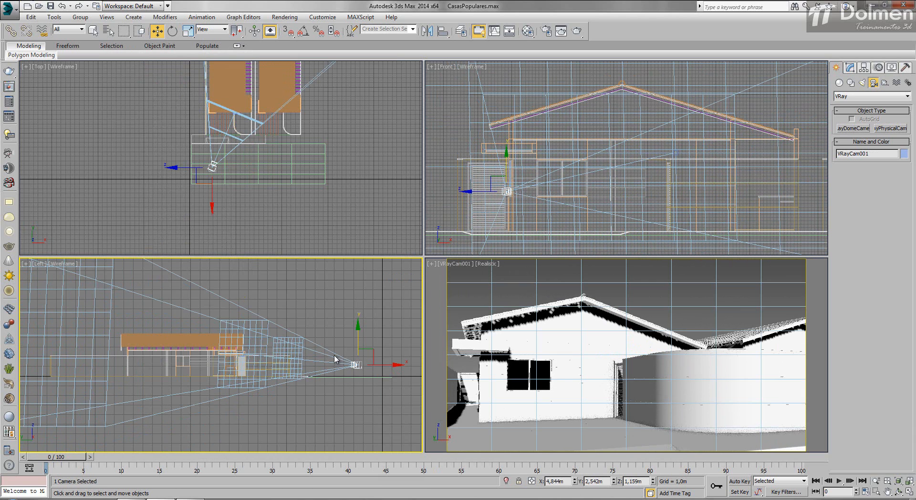
drag(359, 334, 359, 335)
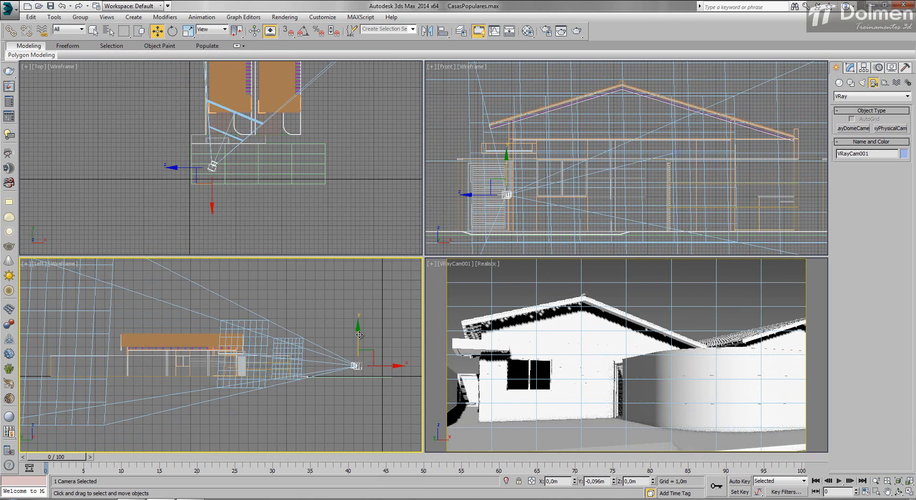
click(852, 68)
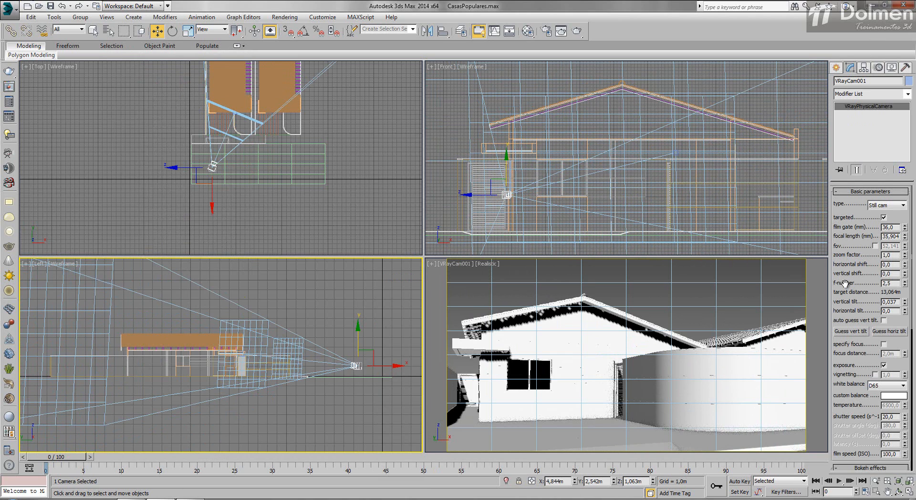
click(853, 330)
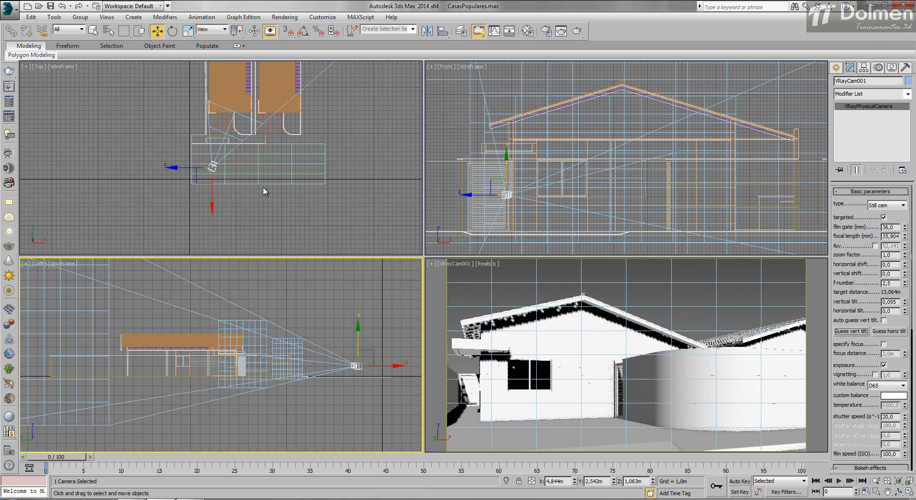
Step: Move the camera back to about X 3.71 m, Y 1.62 m, lower camera and target together about 0.35 m, and deselect everything
click(224, 170)
mouse_move(223, 158)
mouse_down()
mouse_move(226, 166)
mouse_move(224, 152)
mouse_move(220, 160)
mouse_up()
click(333, 363)
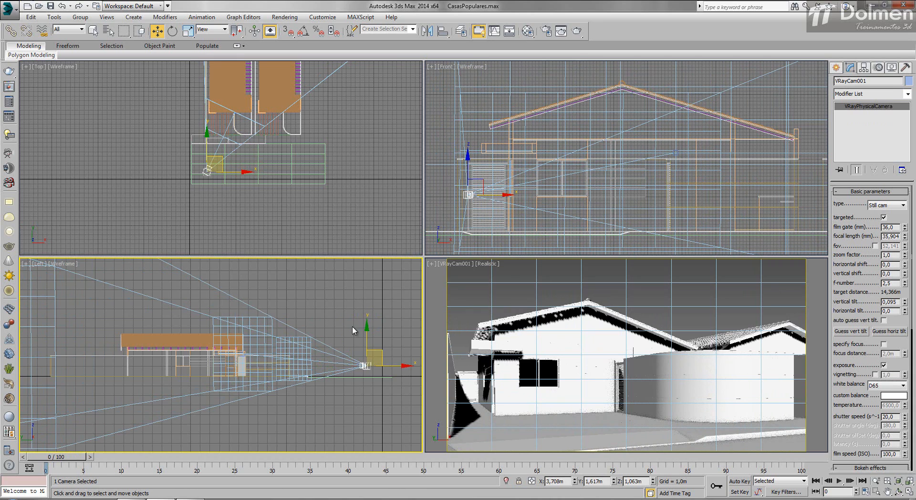
click(329, 362)
click(318, 362)
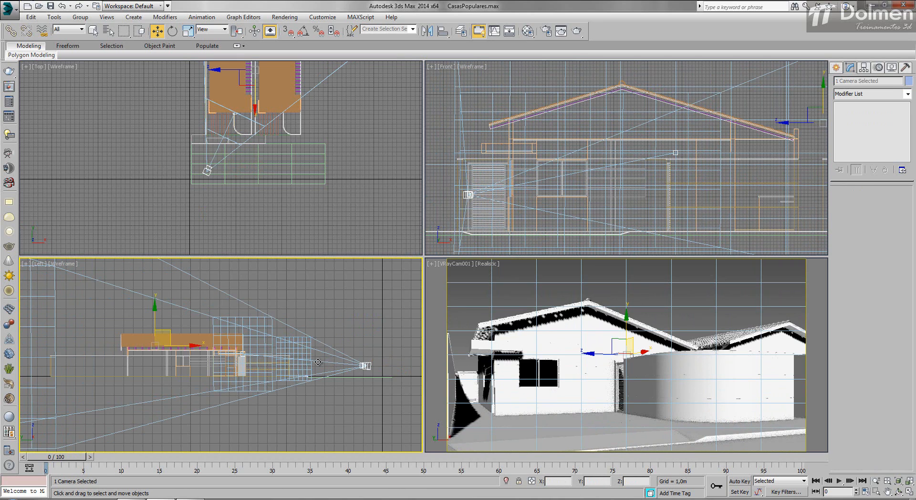
drag(156, 317, 157, 320)
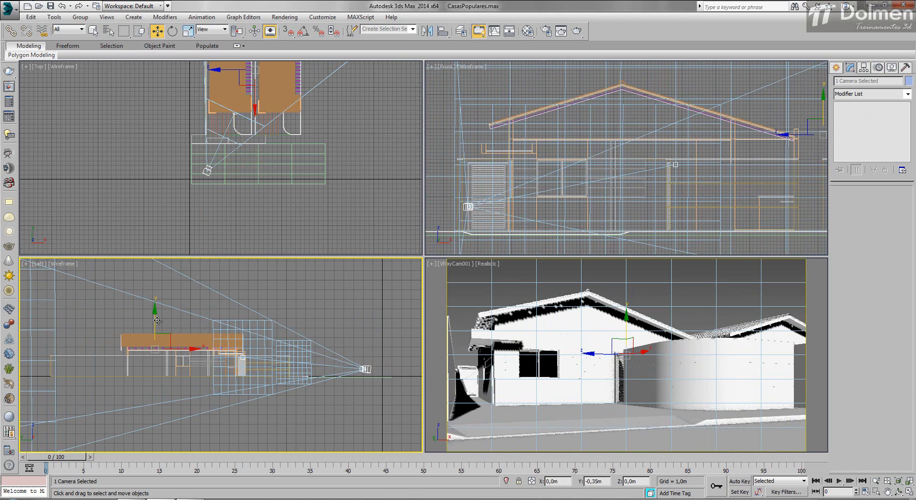
click(702, 292)
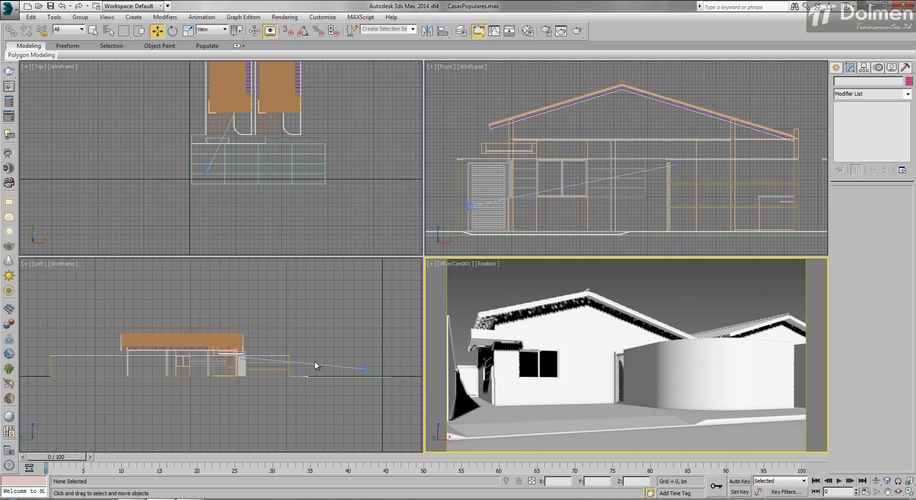
Step: Select the physical camera in front of the house and test render its view
middle_drag(636, 365, 647, 374)
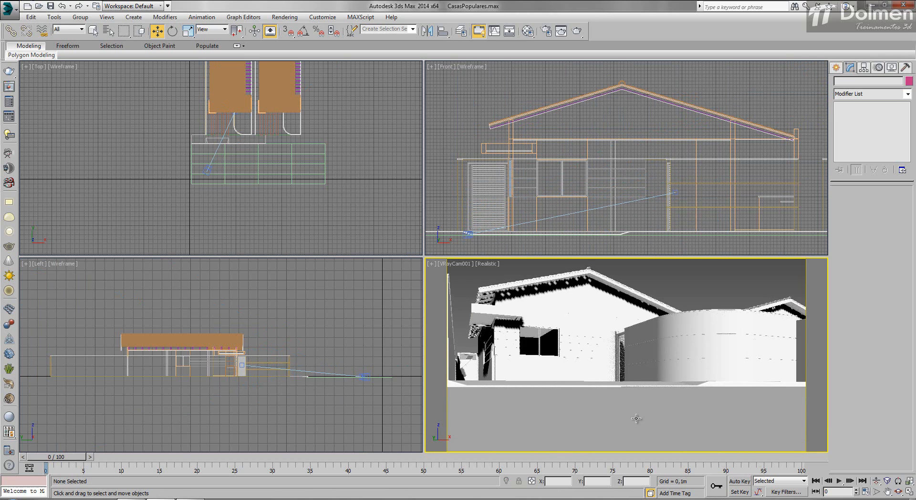
middle_drag(649, 409, 665, 336)
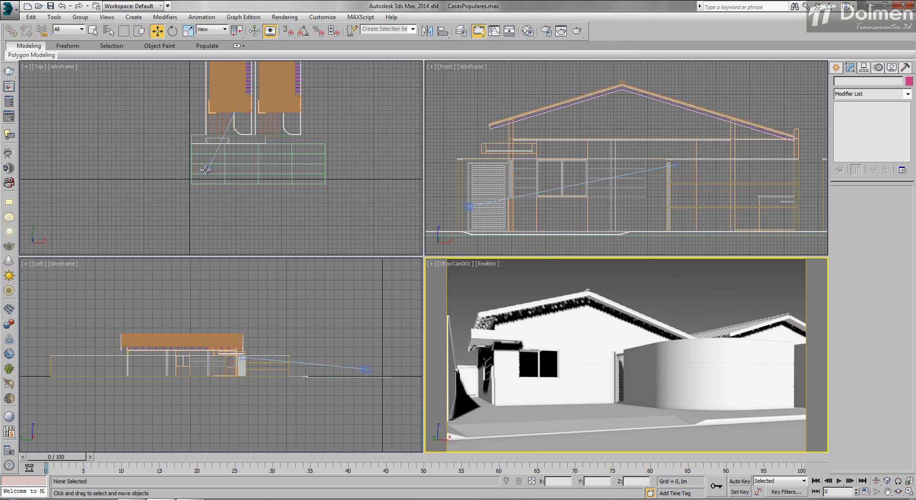
click(205, 170)
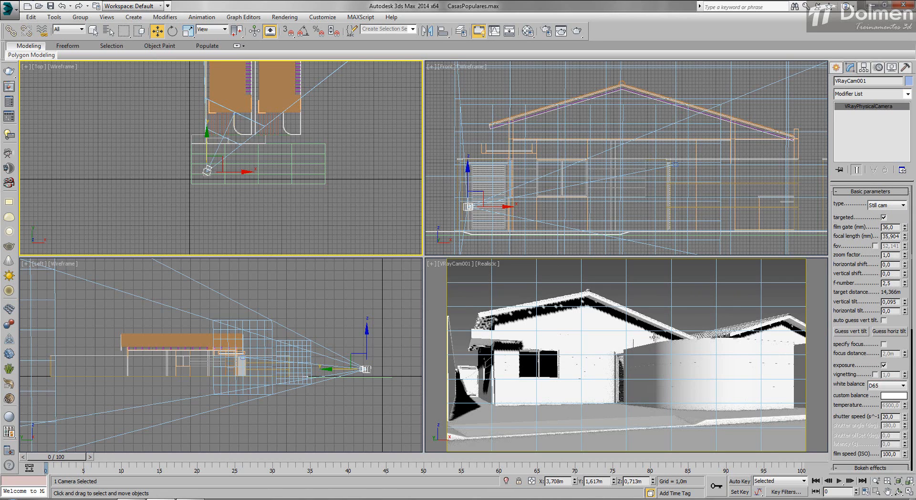
right_click(565, 298)
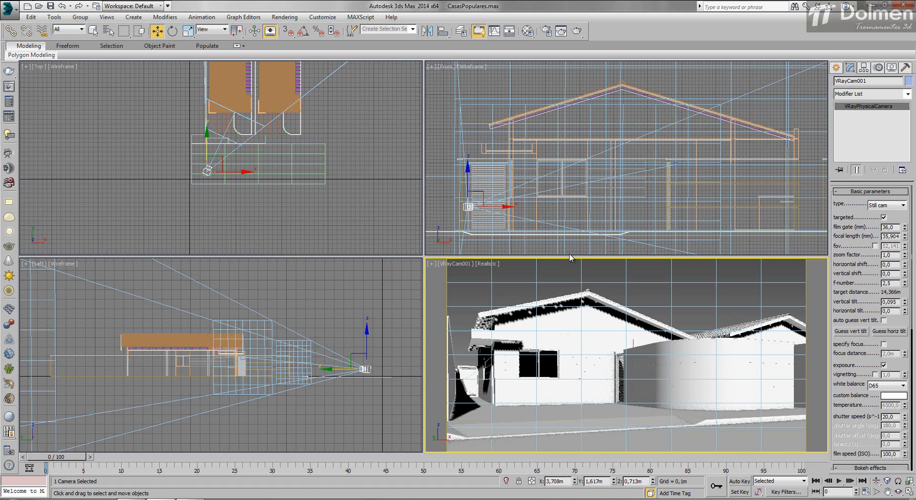
click(577, 31)
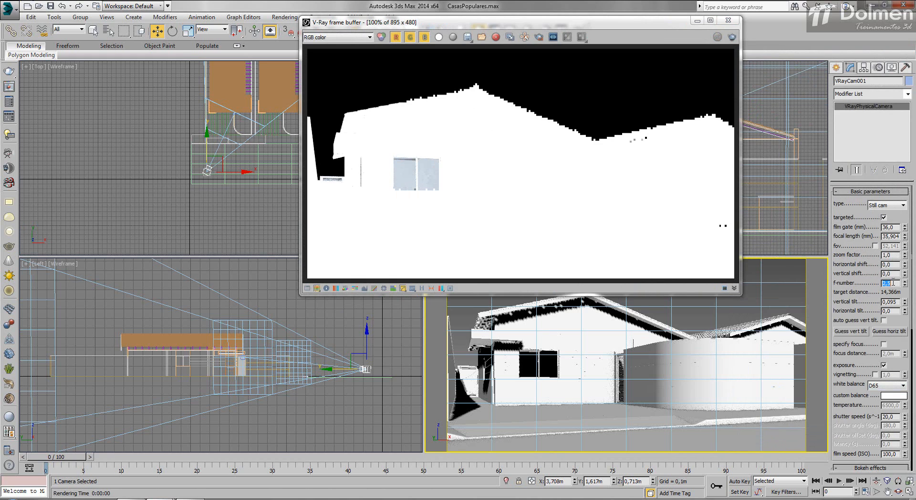
Step: Set the camera's f-number to 4 and then to 5, re-rendering after each change, and close the rendered image
text(4)
key(Return)
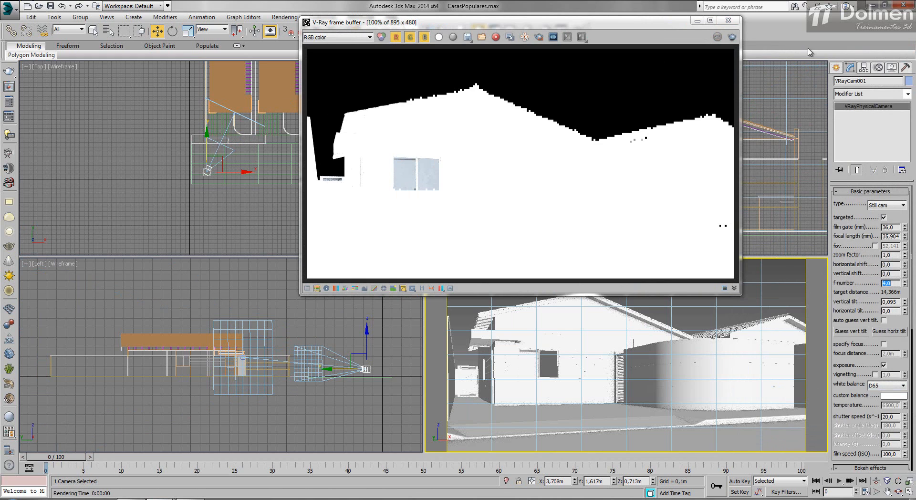
click(732, 36)
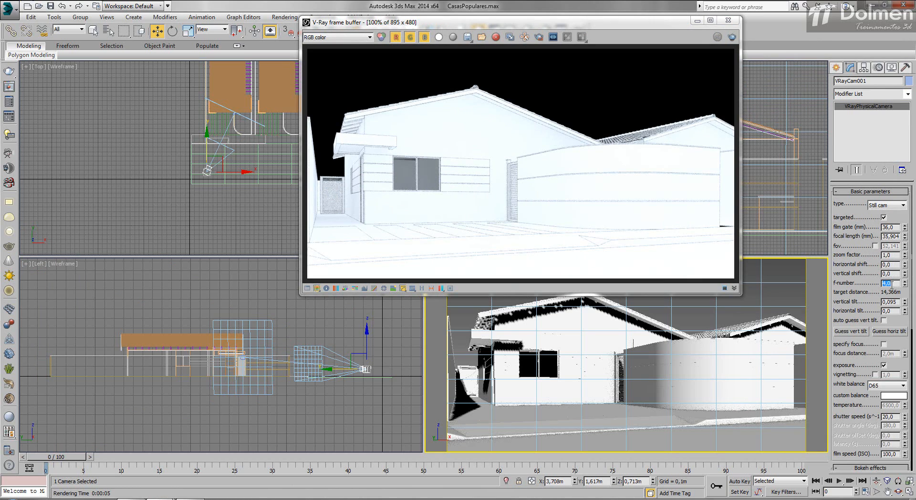
text(5)
key(Return)
click(731, 37)
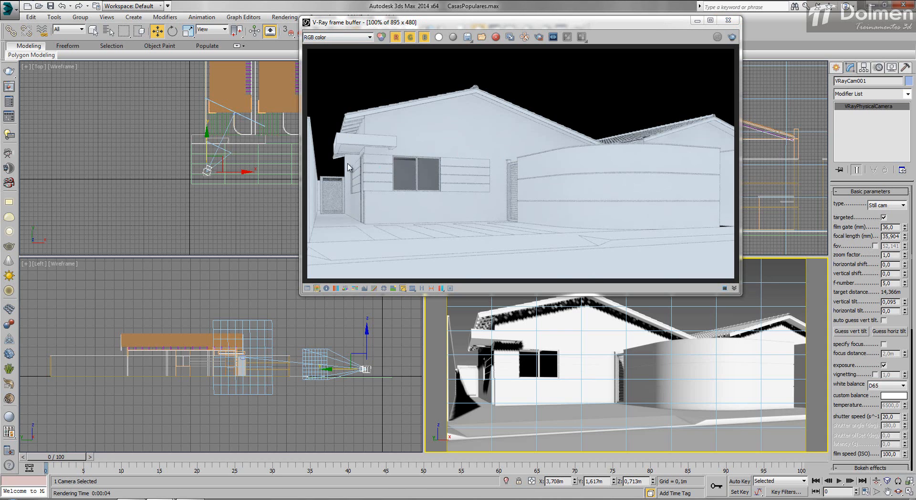
click(727, 20)
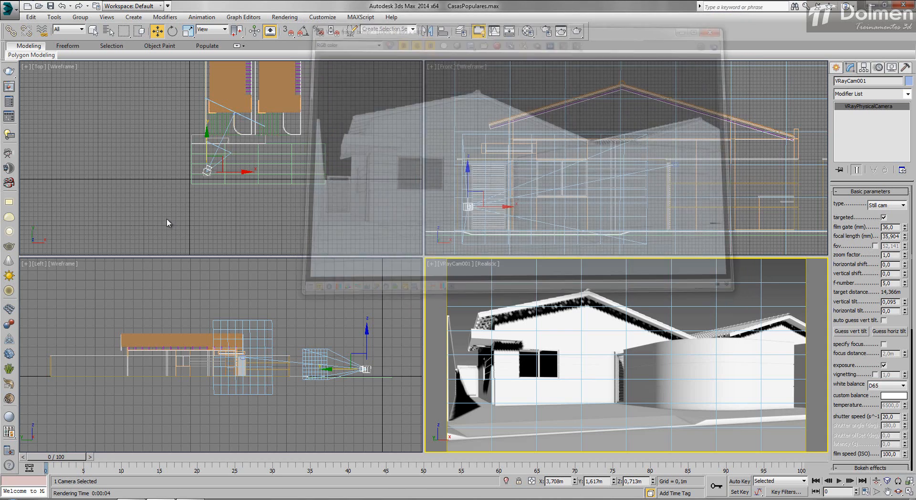
Step: In the top view, move the camera sideways to about X 8.17 m and test render its view
drag(204, 170, 245, 174)
right_click(494, 284)
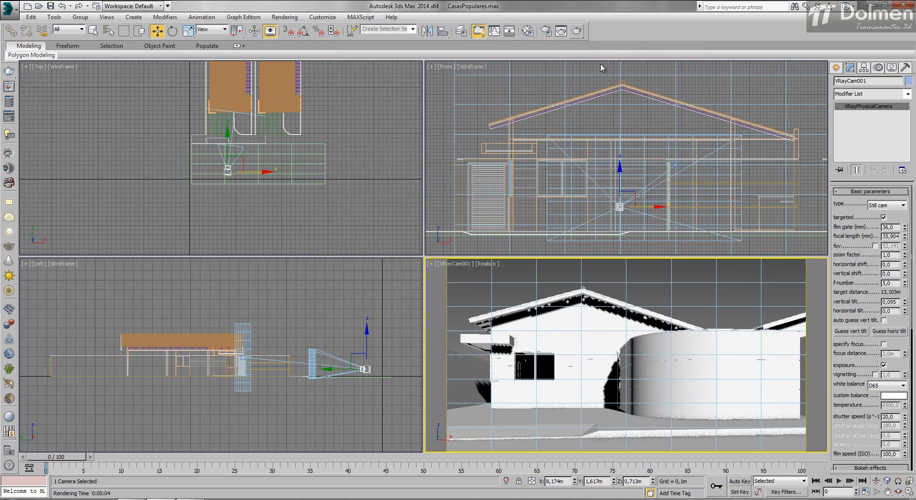
click(577, 31)
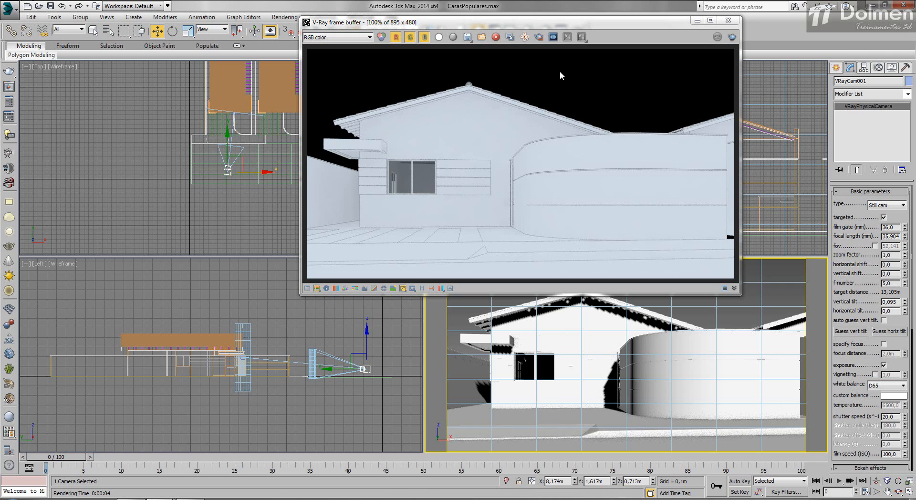
Step: Reselect the camera, move it to about X 3.69 m, Y 1.57 m, Z 0.85 m, and render its view again
click(255, 172)
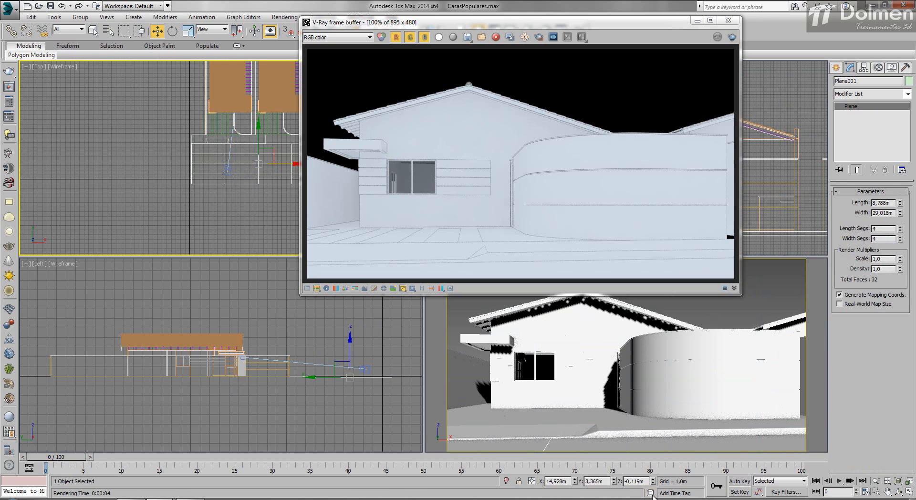
click(231, 173)
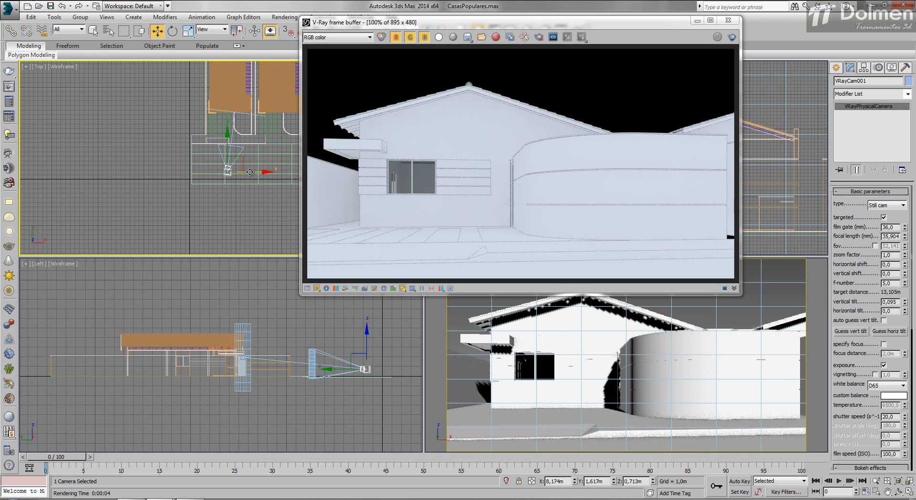
drag(231, 173, 226, 173)
middle_drag(533, 340, 530, 345)
click(732, 36)
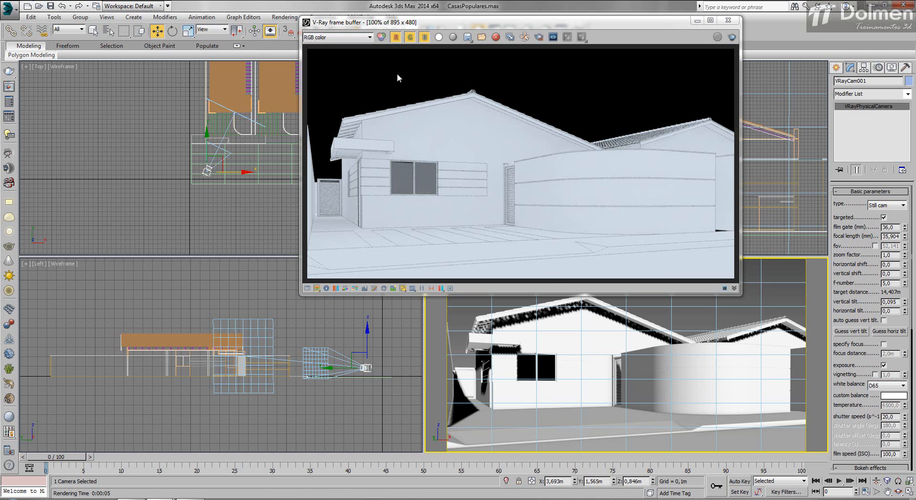
Step: Open the CinemaClip scene and adopt the file's gamma and LUT settings
click(39, 8)
click(469, 266)
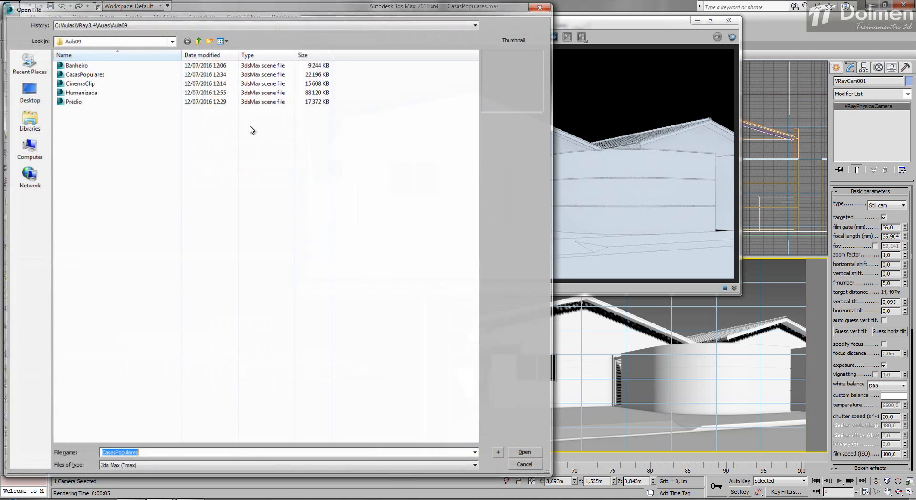
double_click(78, 82)
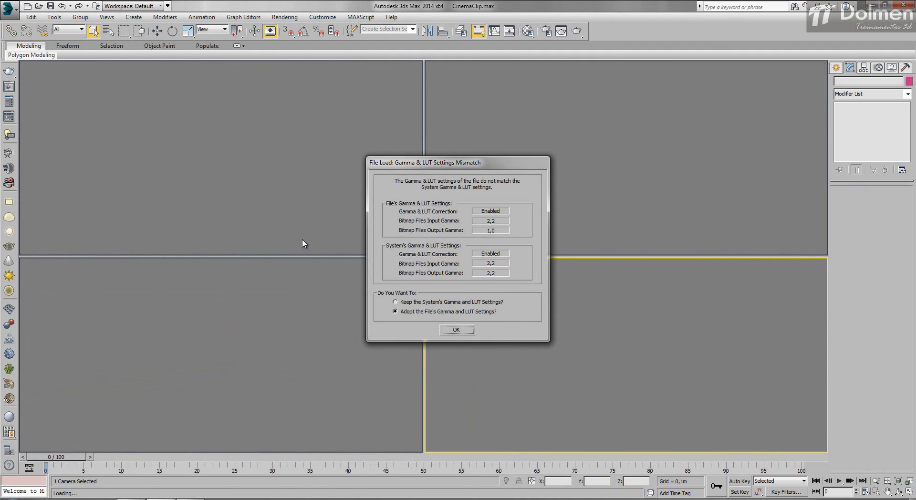
click(457, 329)
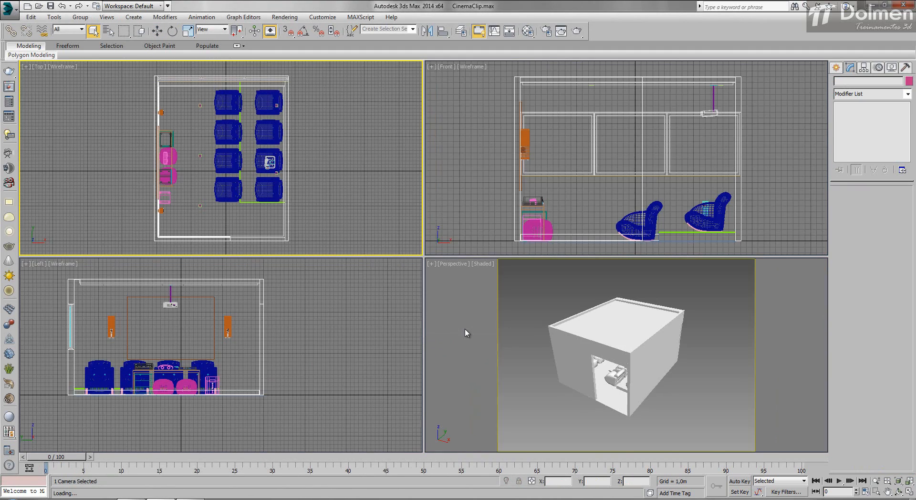
Step: In the top view, create a V-Ray physical camera outside the room aimed at the seats, and show its view in the perspective viewport
click(454, 313)
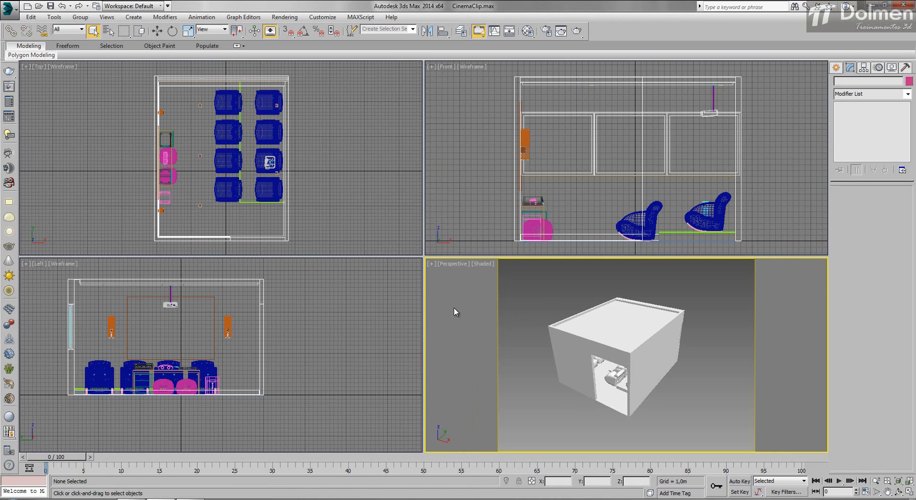
click(835, 68)
click(890, 128)
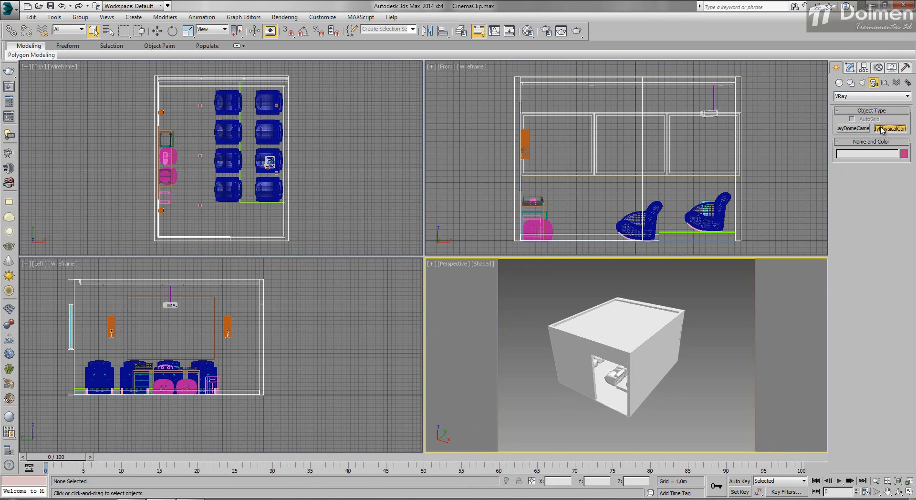
middle_drag(229, 180, 232, 96)
scroll(245, 207, down, 3)
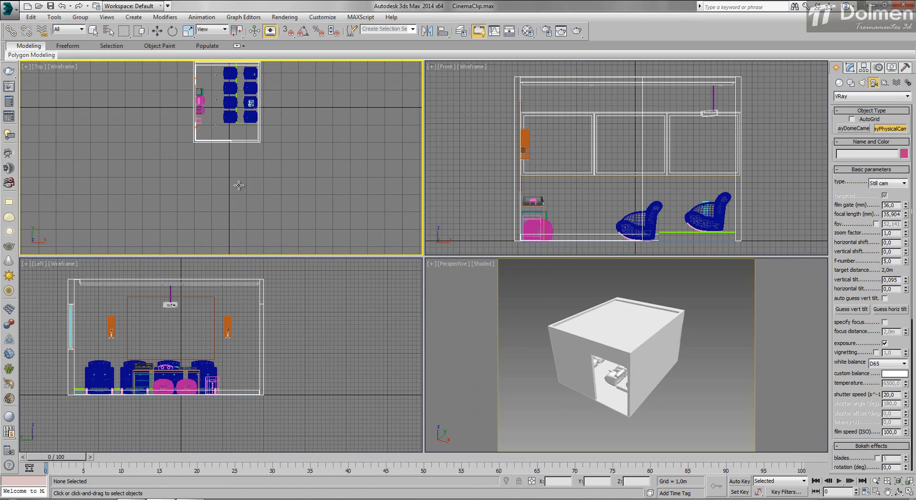
drag(236, 184, 221, 116)
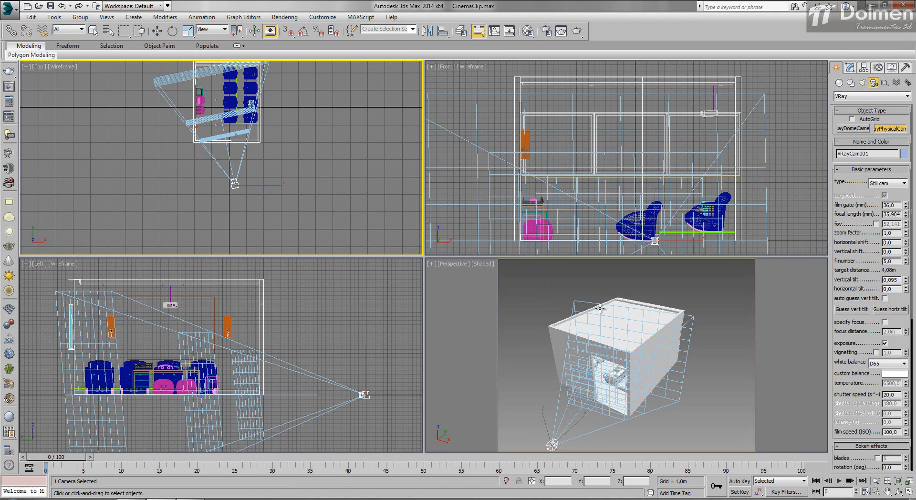
right_click(575, 310)
key(c)
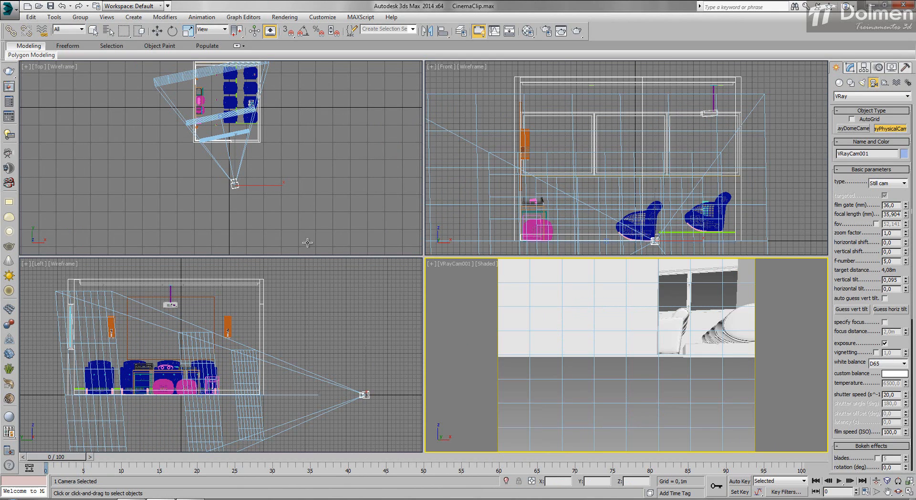
Step: Select the camera together with its target and raise both by about 0.99 m in the left view
right_click(325, 387)
click(296, 182)
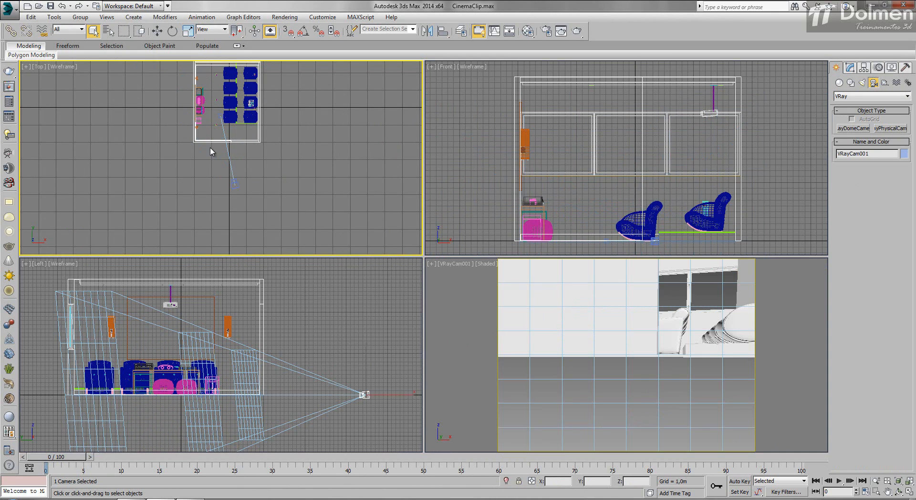
click(228, 148)
click(227, 148)
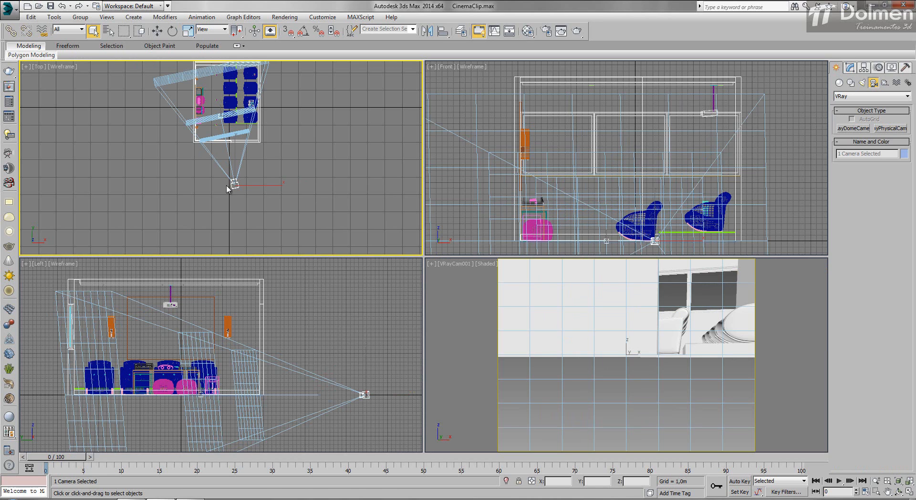
right_click(223, 333)
right_click(222, 369)
click(232, 369)
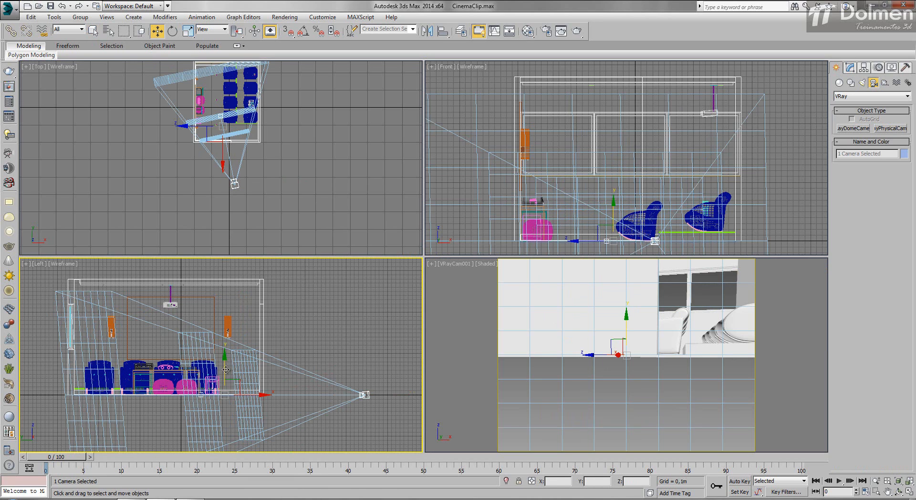
drag(226, 370, 233, 332)
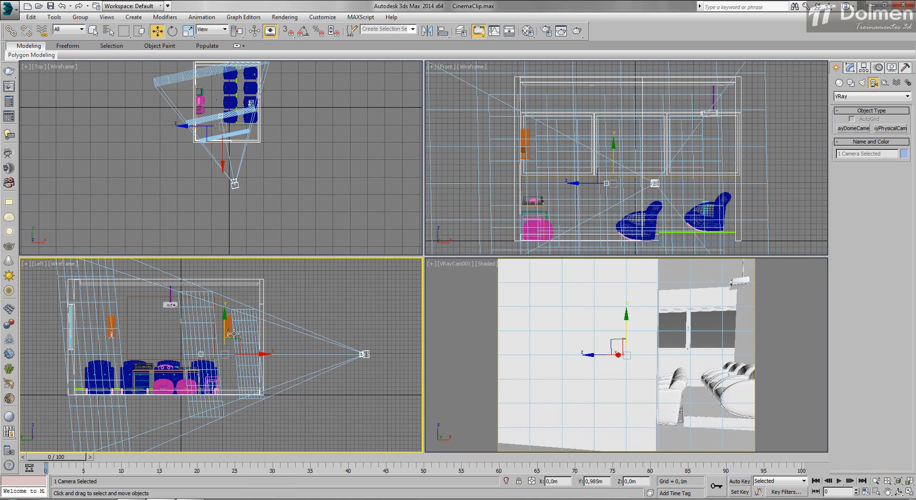
Step: Set the render output width to 873 with height 480 for the camera view and close the render settings
right_click(519, 367)
click(546, 31)
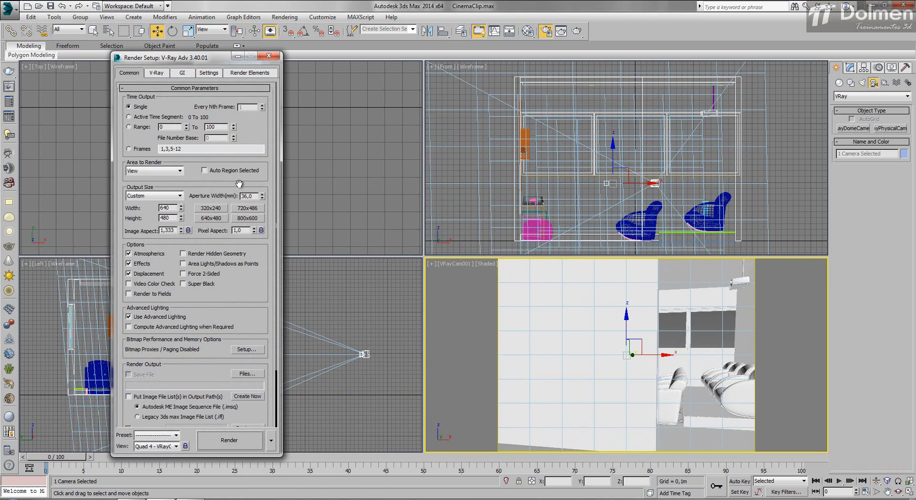
drag(181, 208, 453, 138)
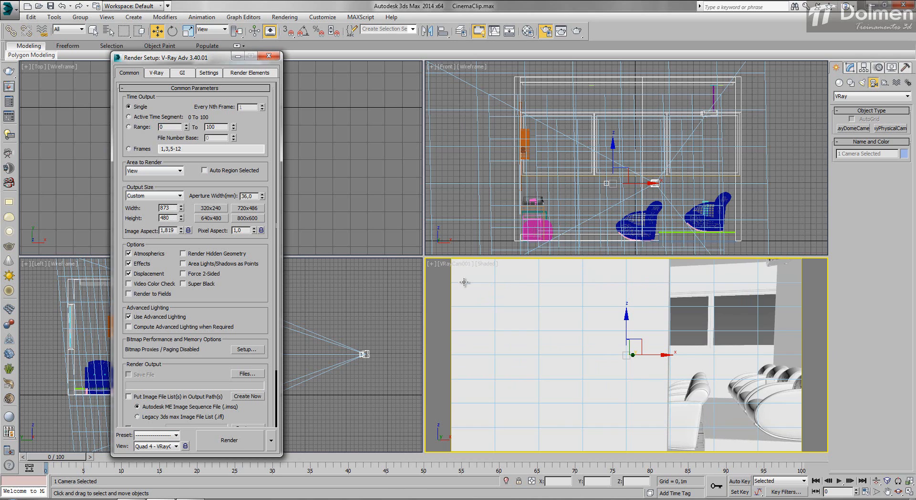
click(269, 55)
Step: In the top view, move the camera closer to the room and sideways, to about X 0.97 m, Y -4.16 m
middle_drag(219, 136, 219, 191)
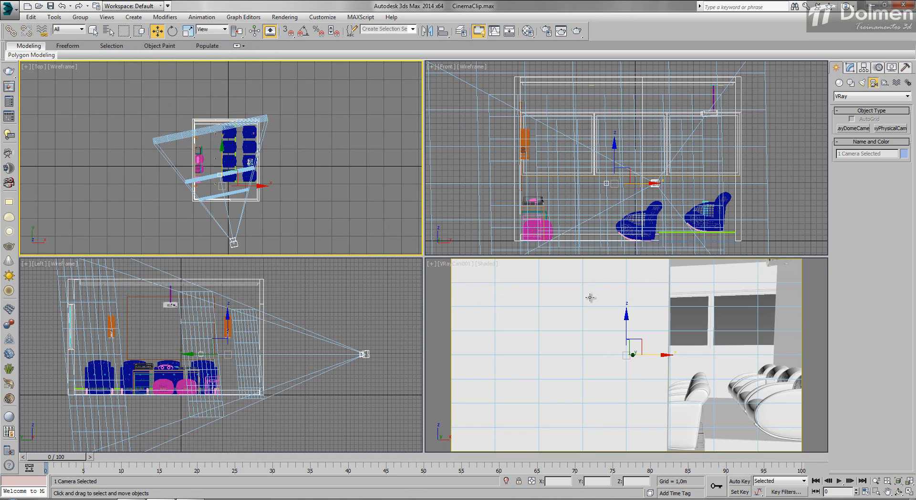
click(234, 242)
drag(247, 237, 256, 186)
click(248, 187)
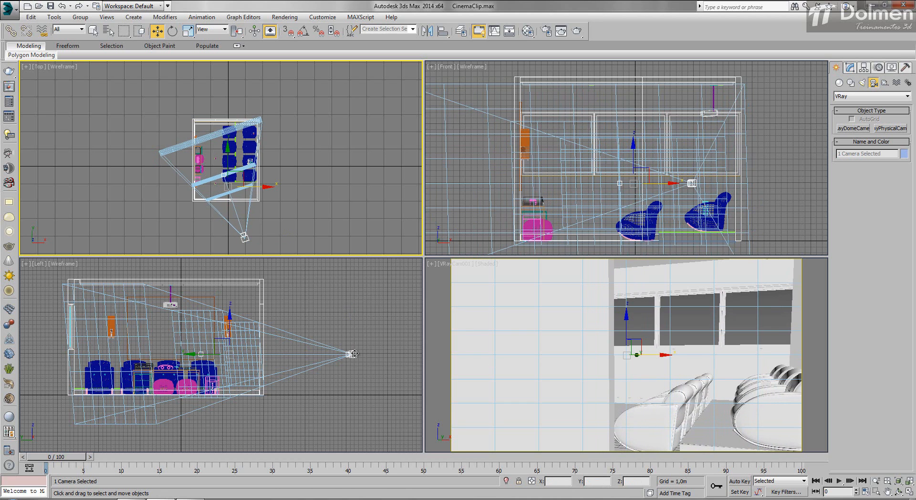
Step: Lower the camera by about 0.13 m in the left view and apply the guessed vertical tilt correction
click(353, 354)
drag(352, 332, 352, 335)
drag(352, 335, 353, 337)
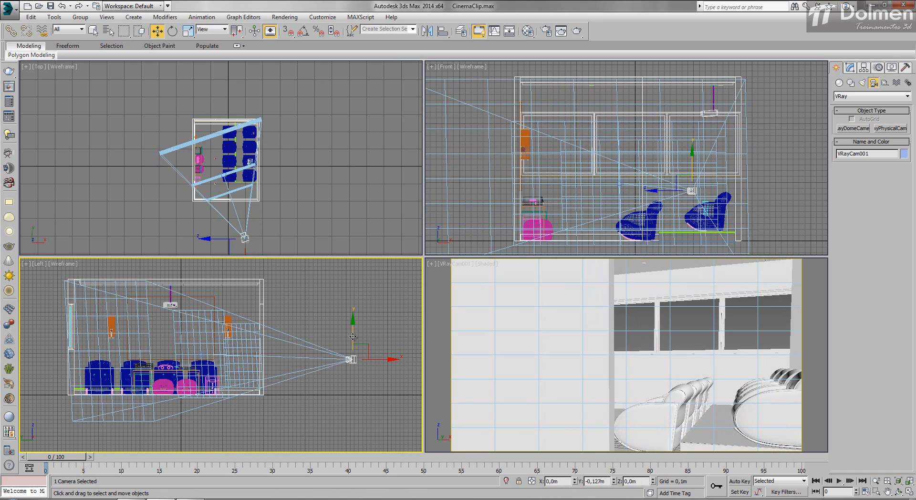
click(849, 67)
click(842, 332)
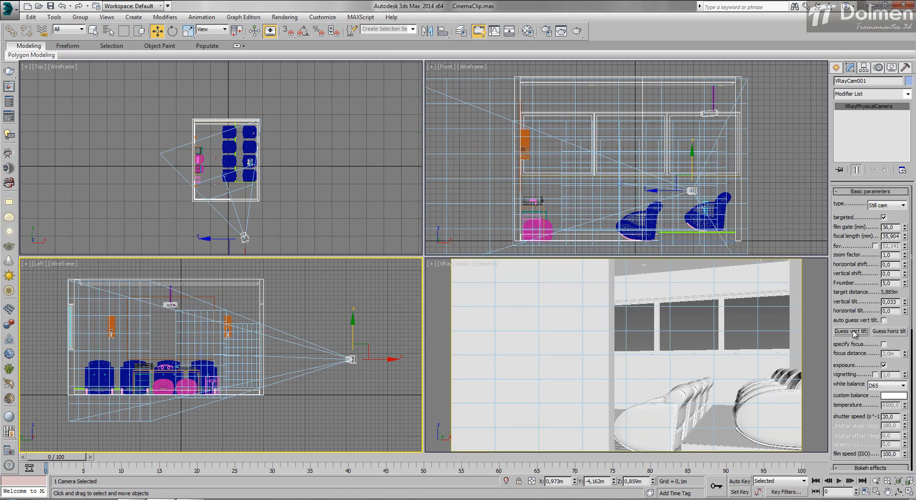
Step: Move the camera away from the room to about X 1.03 m, Y -4.81 m, and render its view
click(242, 235)
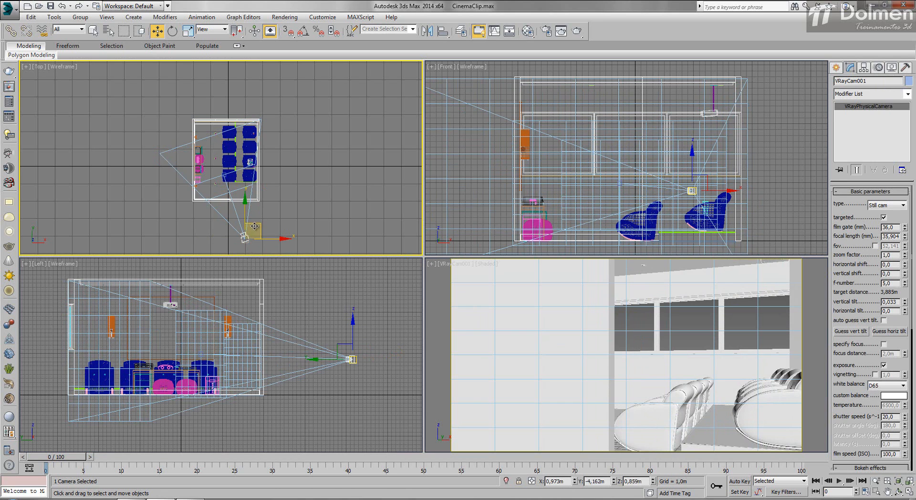
drag(256, 223, 257, 235)
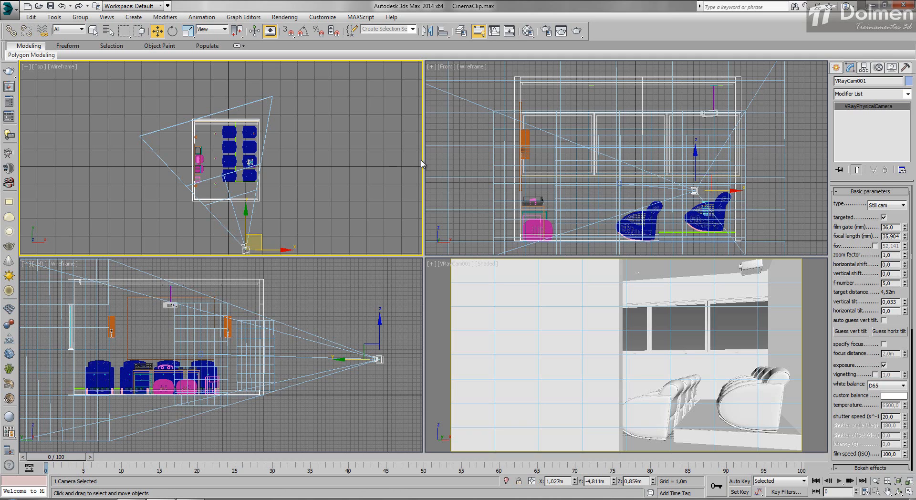
right_click(603, 330)
click(576, 30)
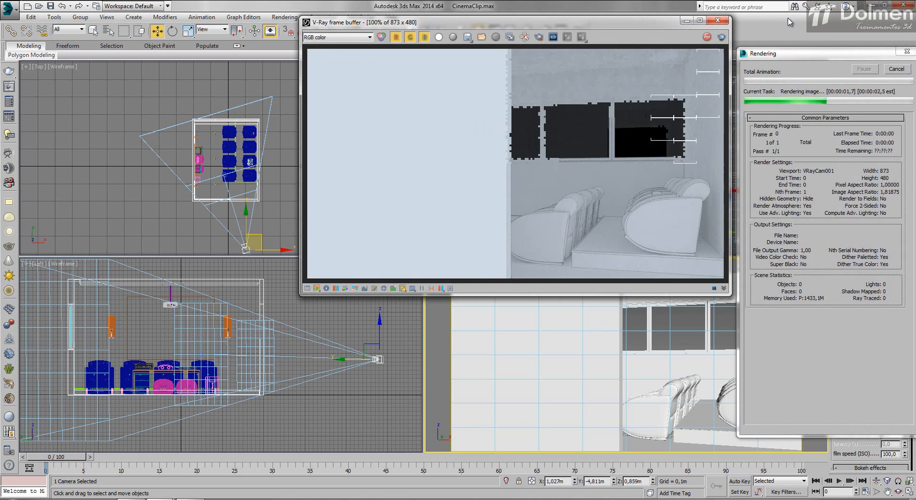
Step: Close the rendered frame and enable clipping for the V-Ray physical camera
click(718, 21)
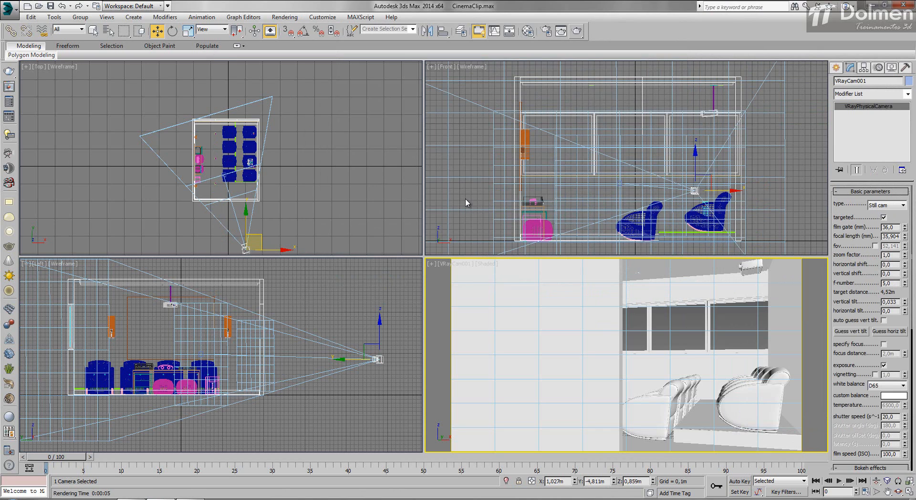
scroll(873, 343, down, 5)
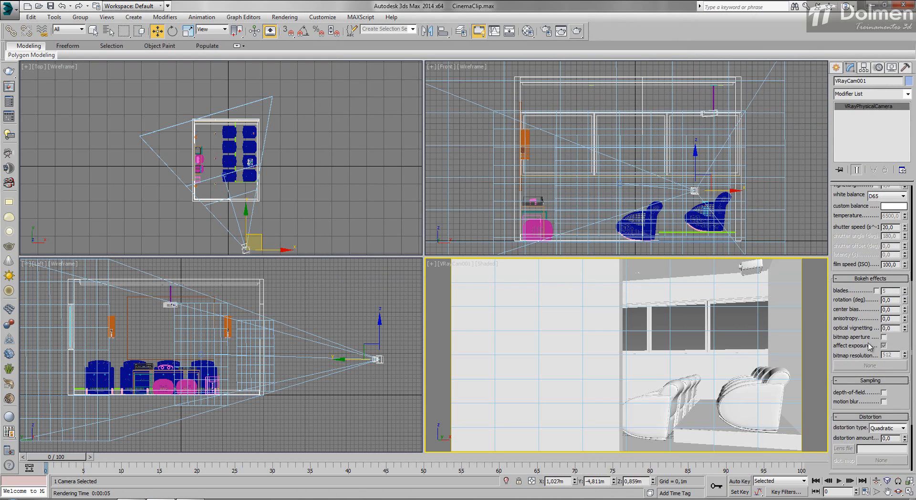
scroll(870, 394, down, 2)
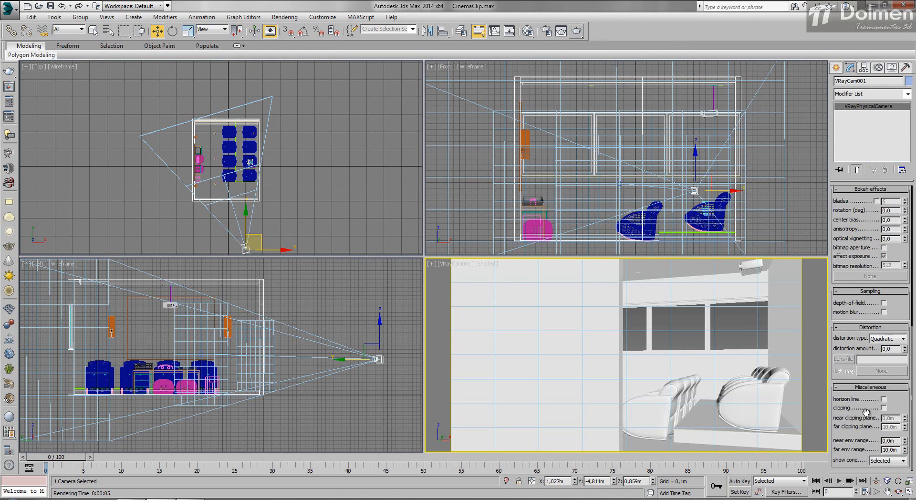
click(883, 408)
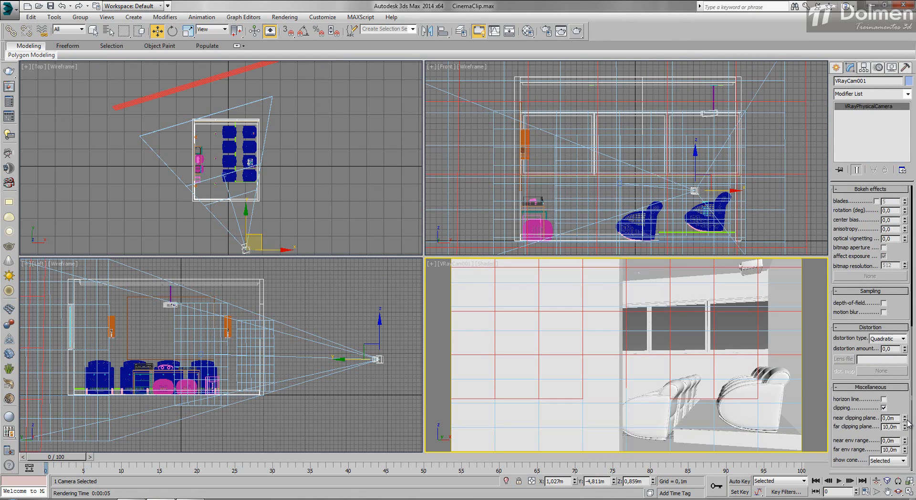
Step: Adjust the camera's near clipping plane, trying 5 m, and settle on 3.65 m so it cuts just inside the near wall
drag(904, 418, 904, 388)
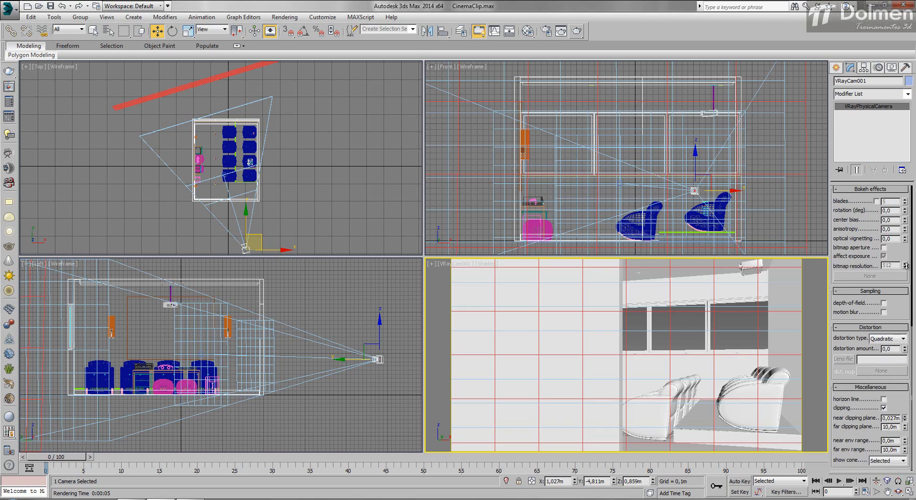
drag(905, 332, 904, 4)
drag(898, 191, 908, 420)
drag(907, 386, 905, 352)
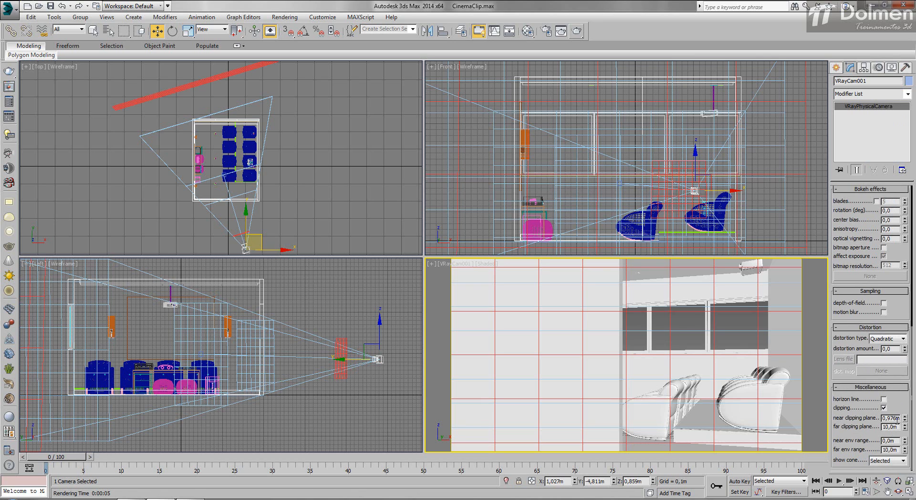
text(5)
key(Return)
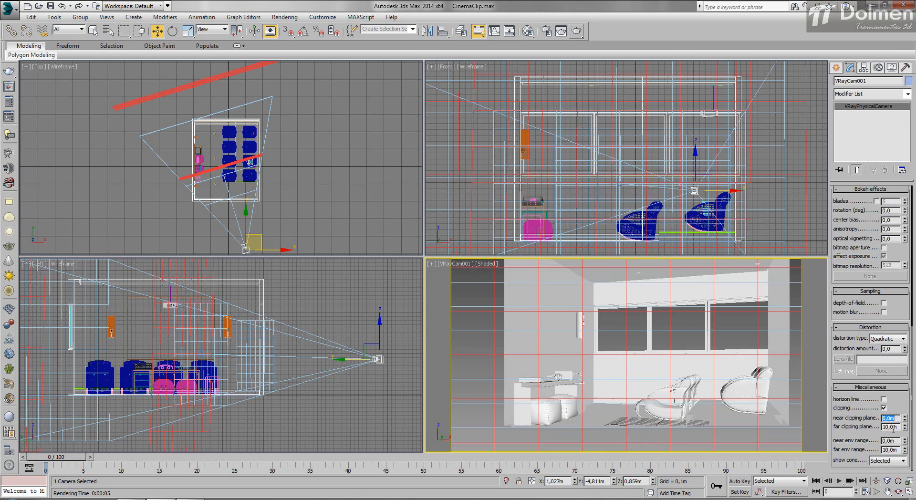
drag(902, 417, 906, 431)
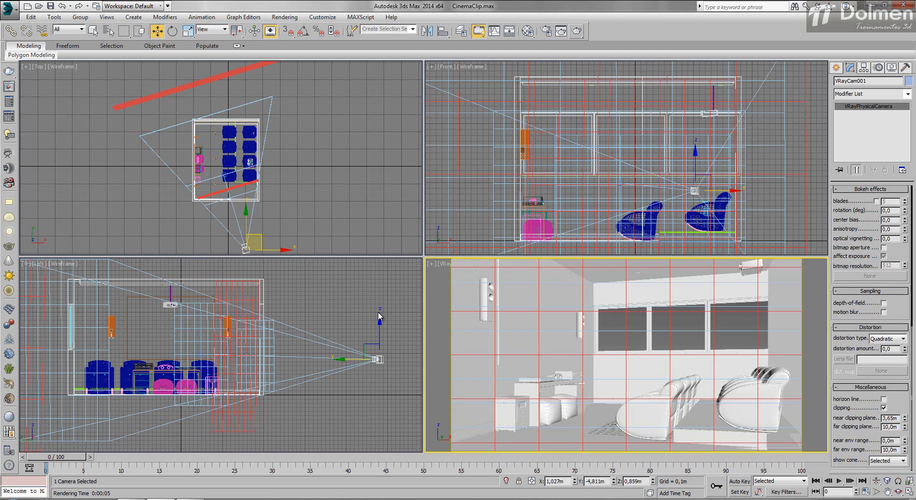
Step: In the top view, move the camera target to about X -0.27 m, Y -0.22 m and the camera to about X 0.99 m, Y -4.26 m
scroll(215, 164, up, 5)
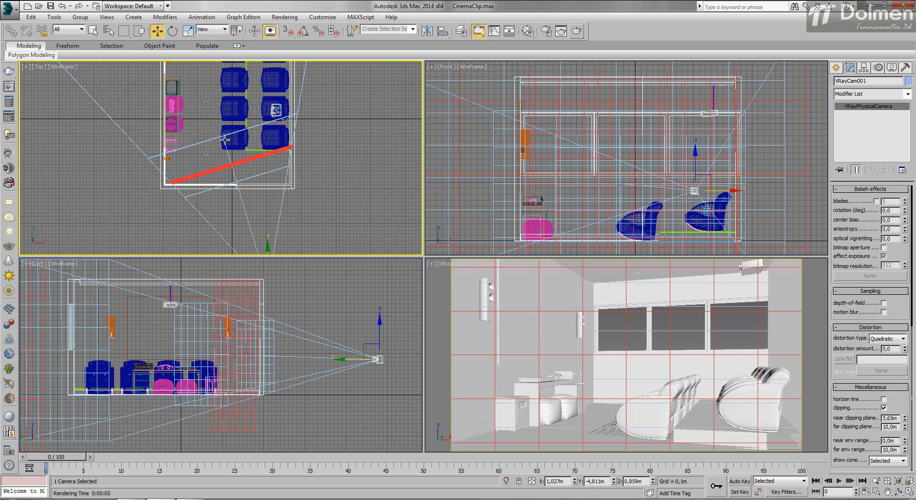
click(224, 139)
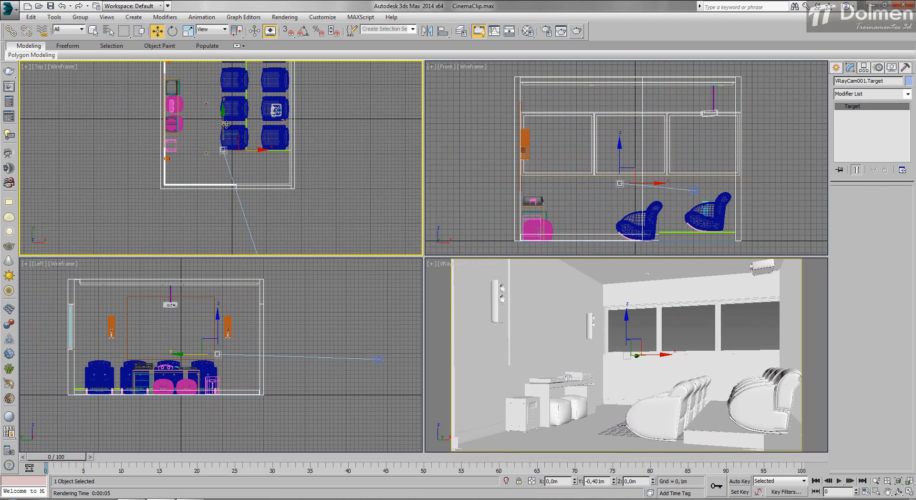
drag(226, 125, 231, 95)
scroll(253, 76, down, 3)
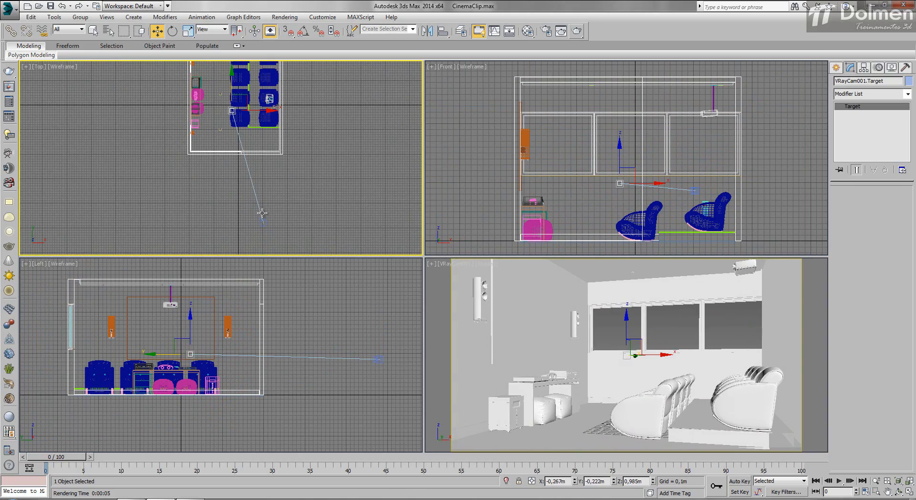
drag(262, 213, 274, 195)
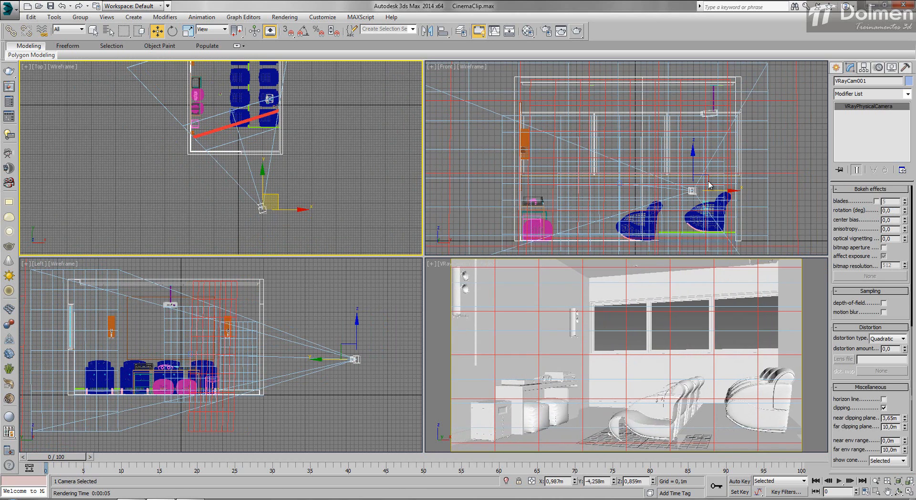
Step: Set the near clipping plane to 2.92 m and raise the camera framing to about Z 0.99 m
drag(905, 419, 902, 428)
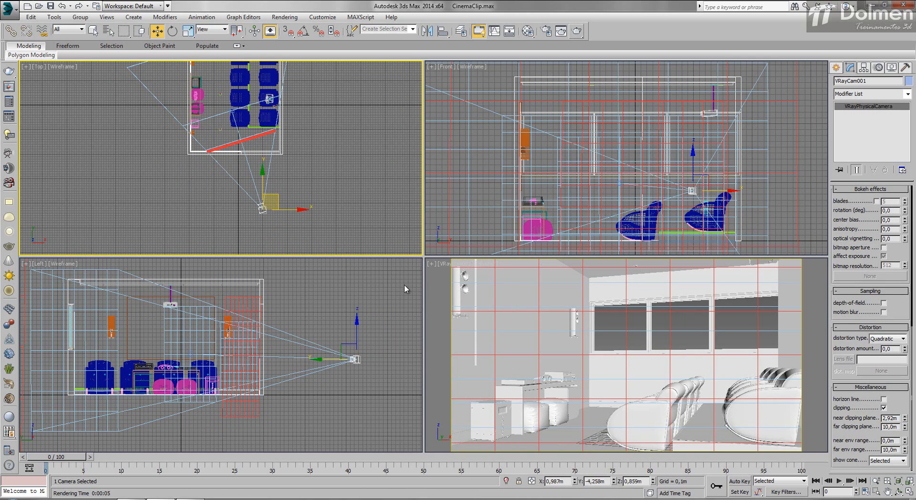
click(435, 287)
middle_drag(564, 306, 564, 320)
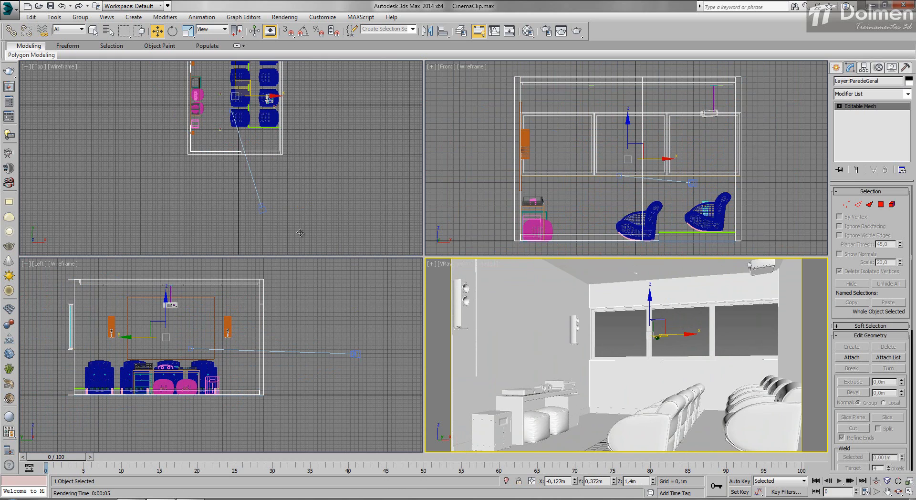
Step: Widen the camera's view by setting its focal length to about 32.67 mm
click(261, 209)
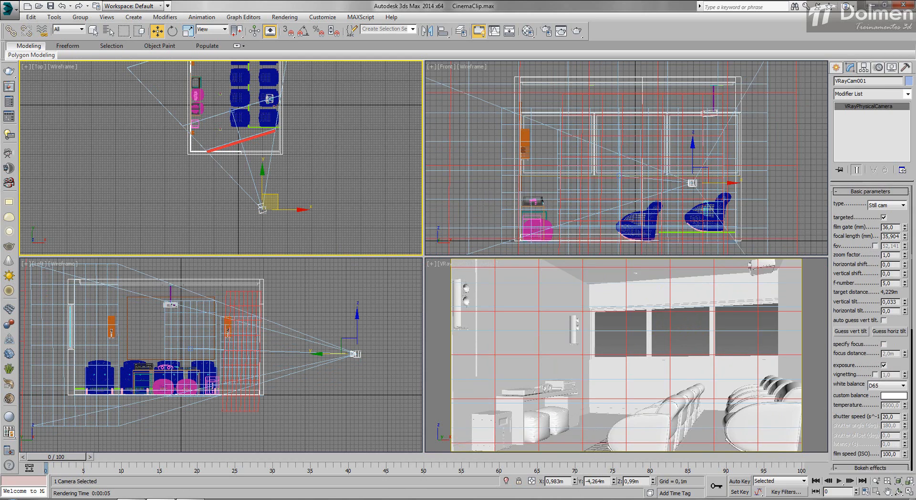
drag(905, 233, 905, 234)
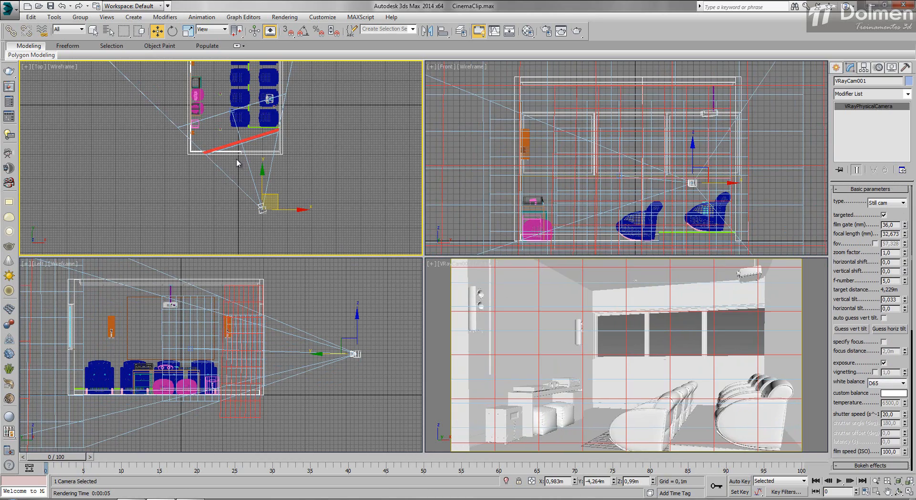
click(256, 251)
Step: Move the camera to about X 0.36 m, Y -4.36 m in the top view and render its view
click(261, 211)
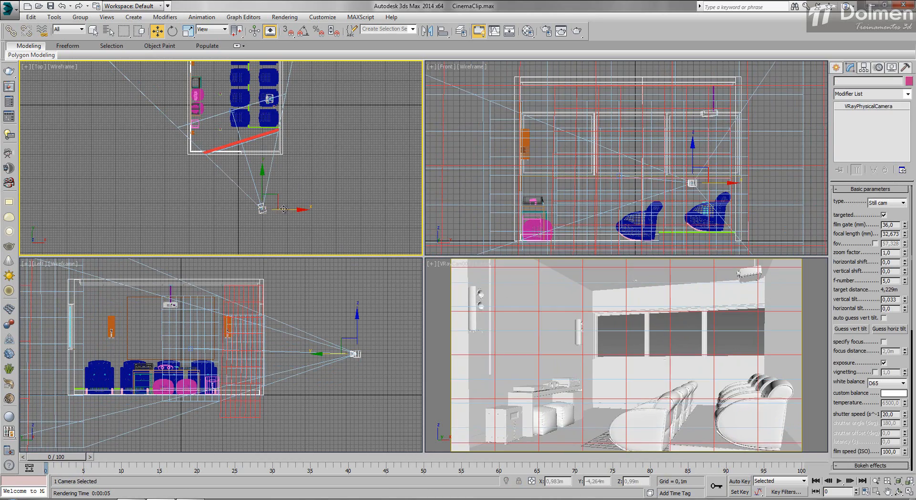
drag(281, 209, 268, 210)
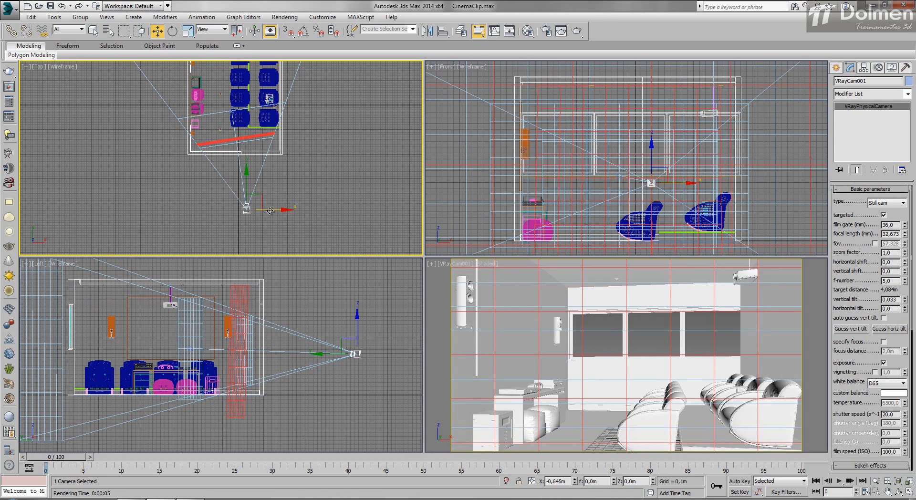
drag(244, 166, 245, 172)
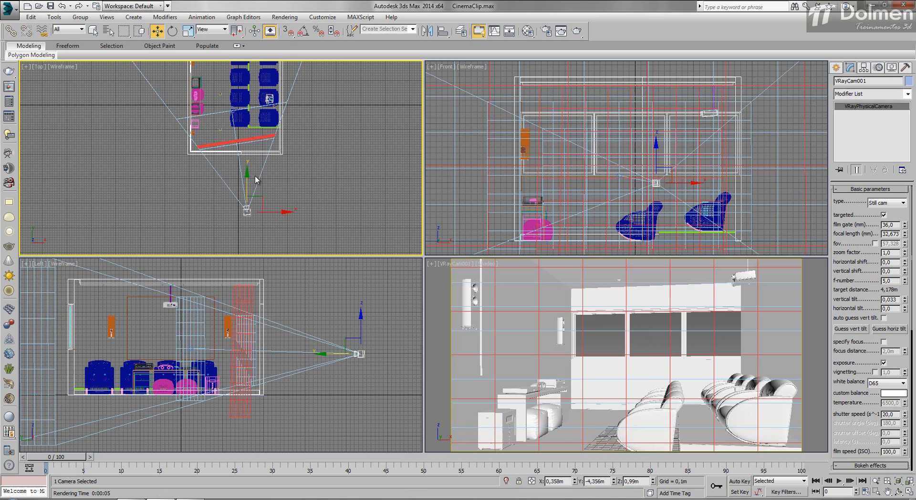
right_click(501, 276)
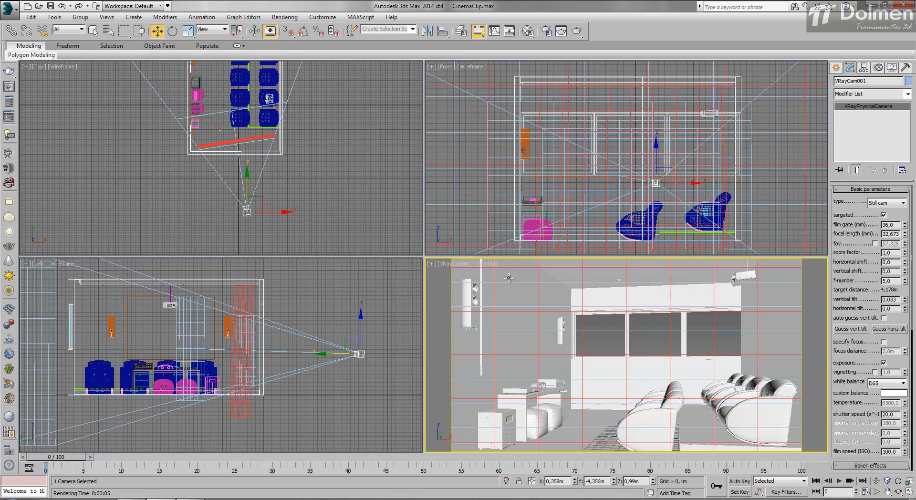
click(577, 31)
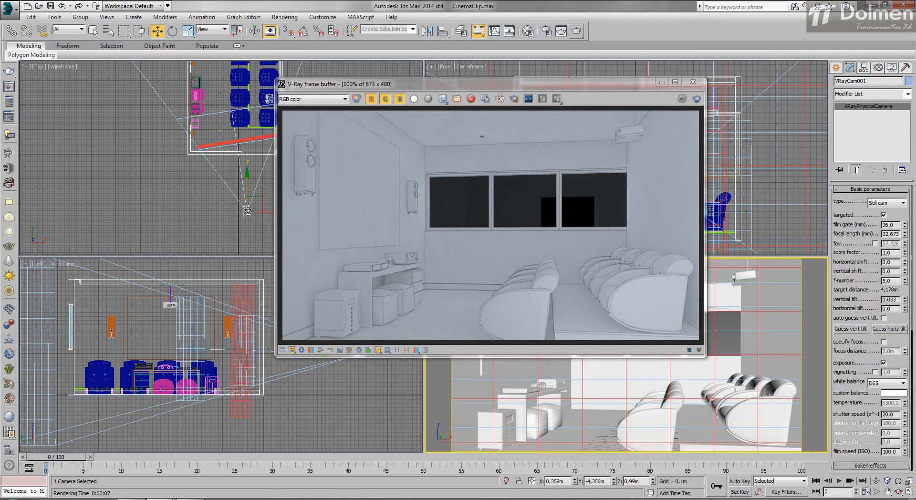
Step: Try a more frontal view with the camera at about X -0.27 m and render it again
drag(264, 215, 251, 213)
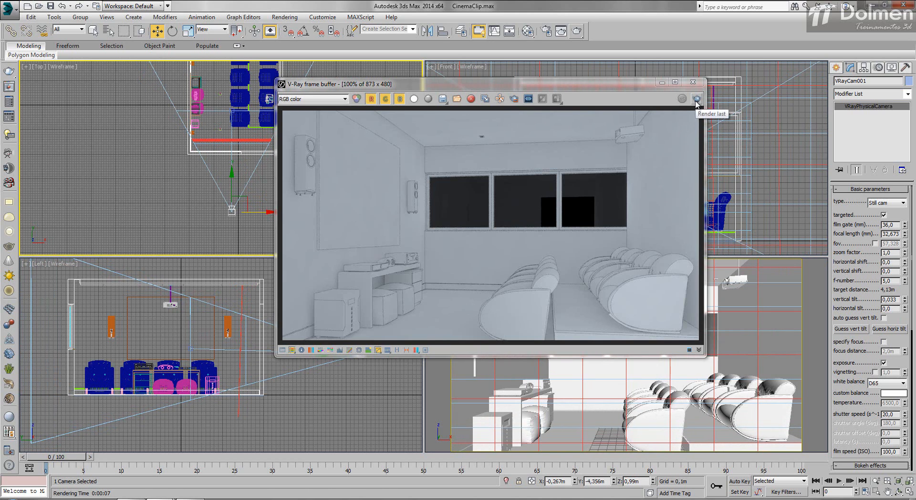
right_click(787, 348)
click(696, 99)
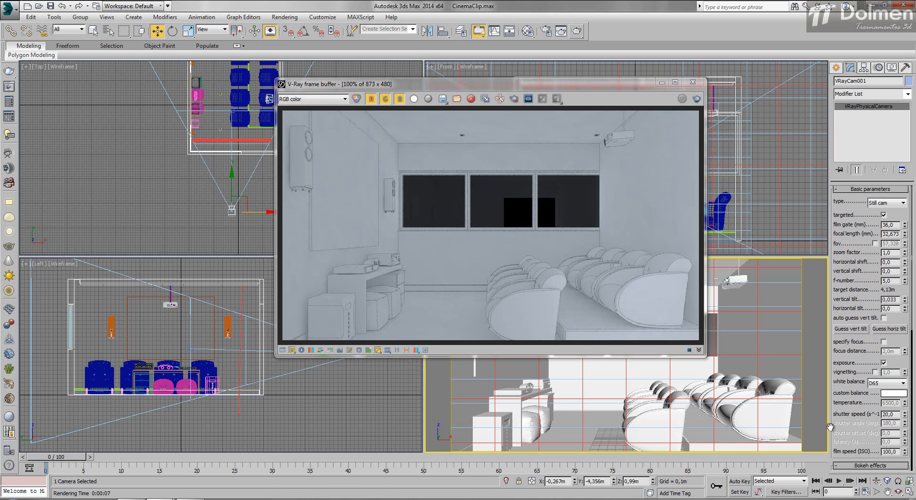
Step: Move the camera sideways to about X 0.34 m for an angled view of the room and re-render
drag(257, 213, 273, 213)
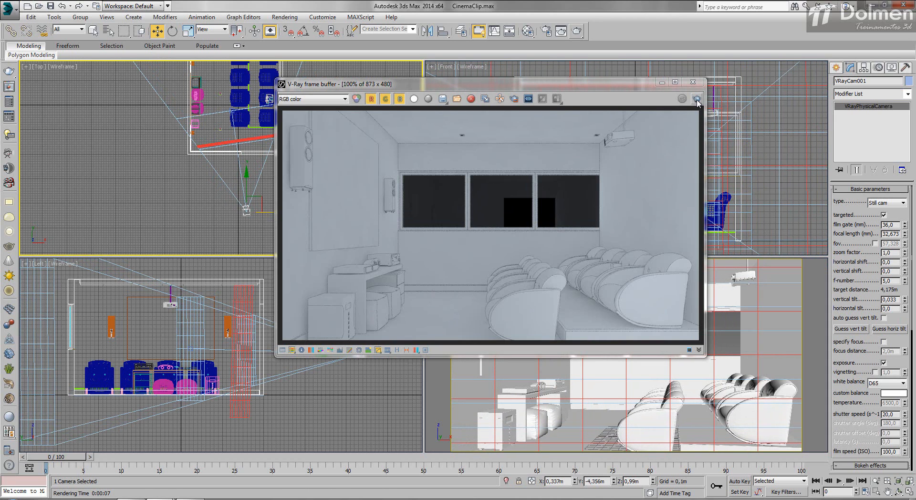
right_click(799, 337)
click(697, 99)
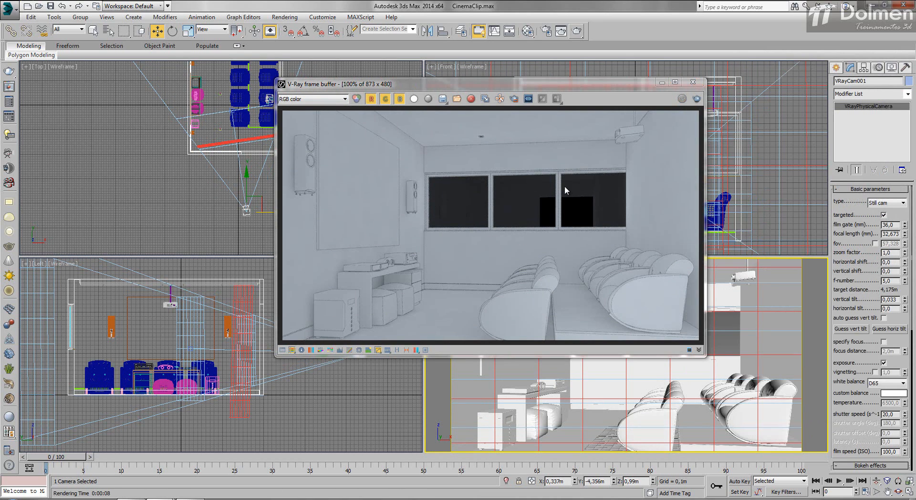
Step: Open the Prédio scene from the Aula09 folder without saving the changes to CinemaClip
middle_drag(209, 179, 160, 201)
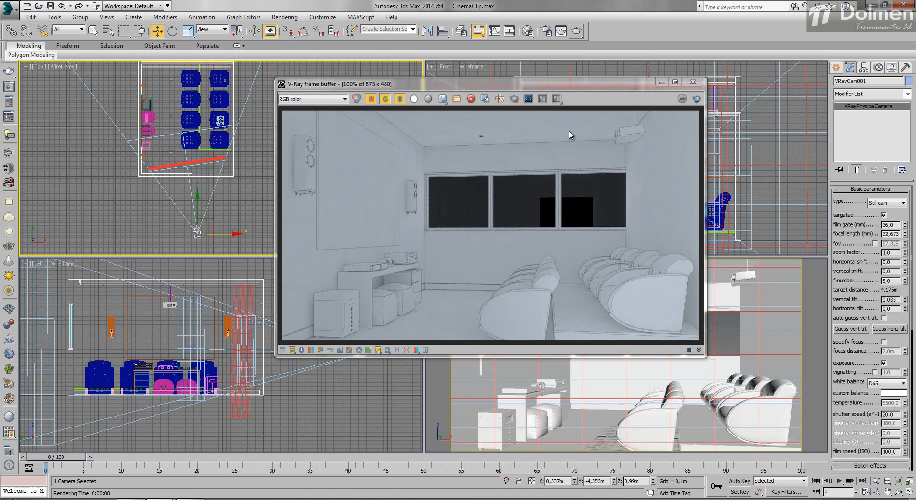
click(39, 6)
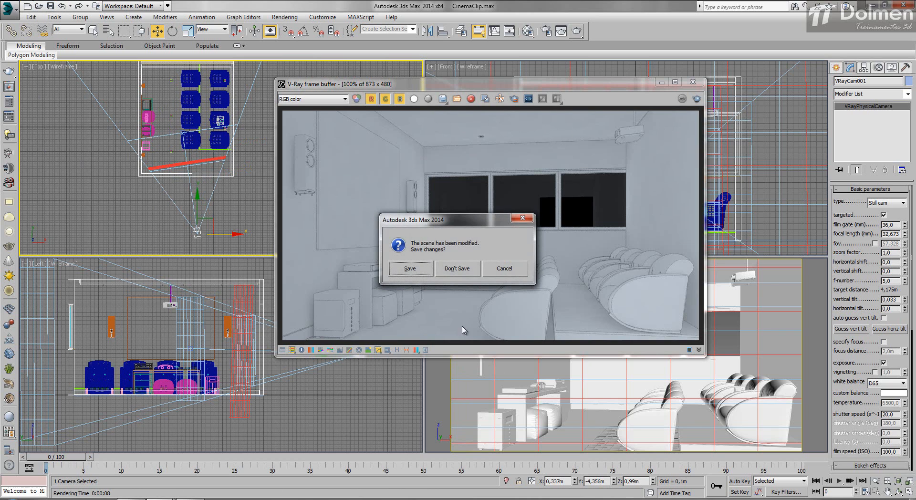
click(455, 267)
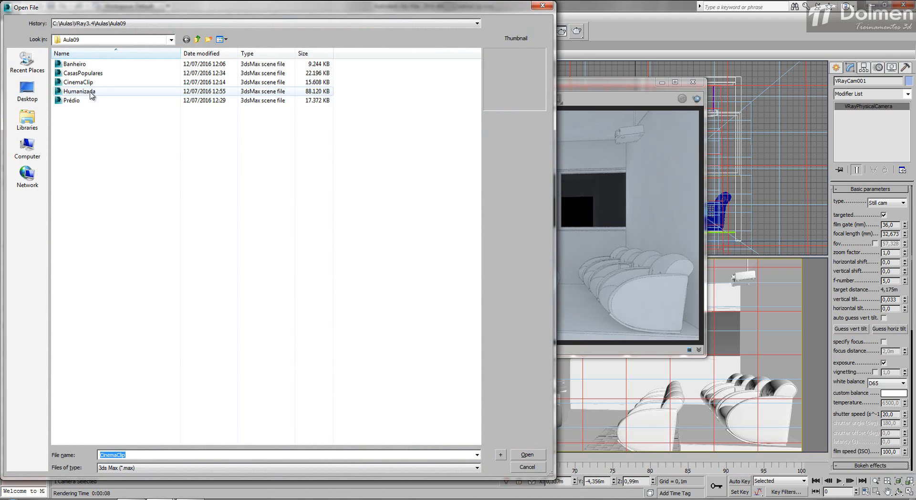
double_click(73, 101)
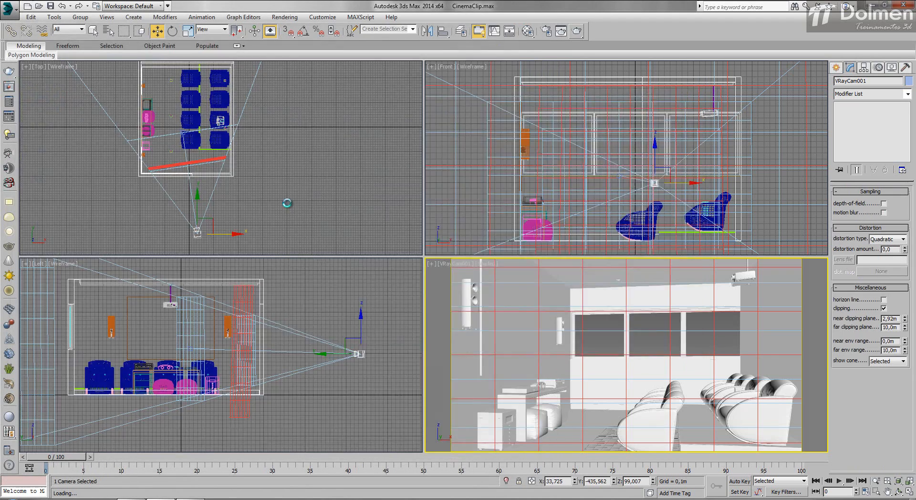
click(278, 232)
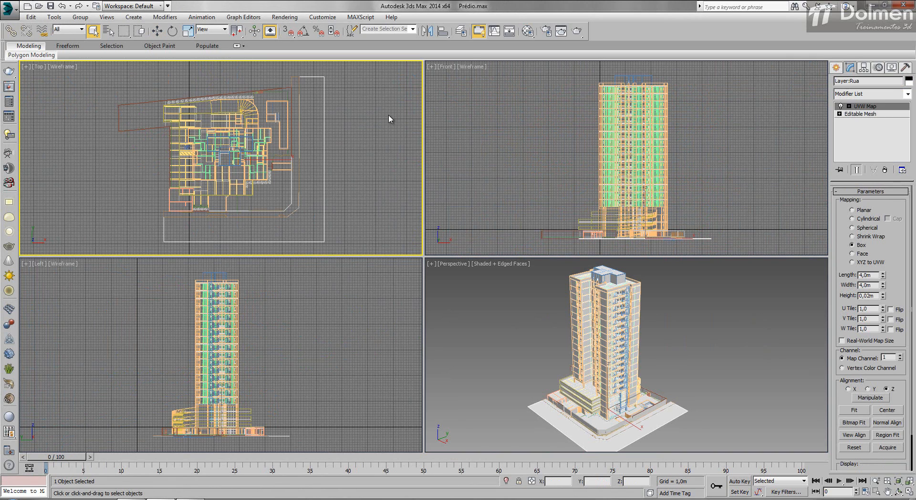
Step: Place a V-Ray physical camera beside the building in the top view, aimed at it with about 26 m target distance, and disable its clipping
click(837, 69)
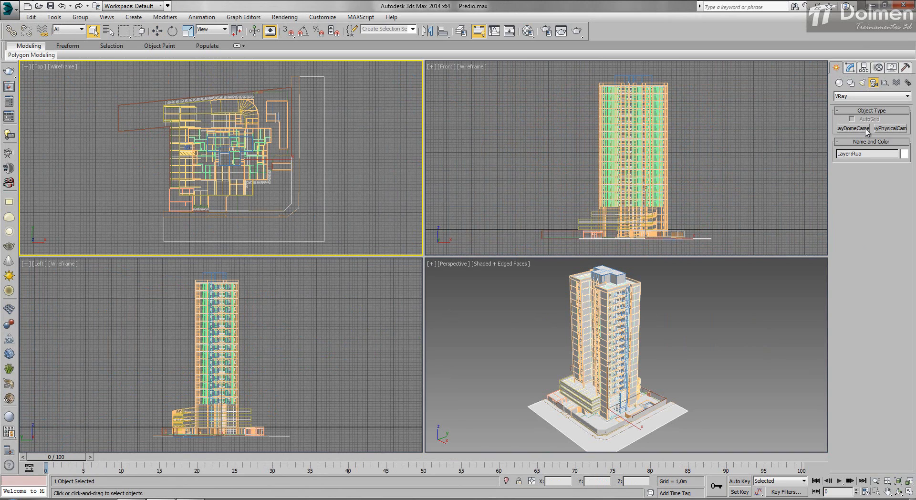
click(884, 130)
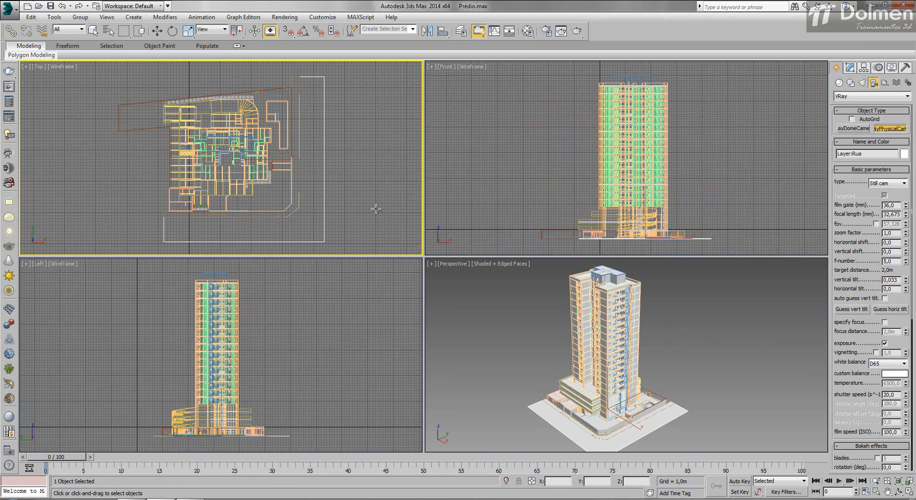
drag(390, 204, 307, 190)
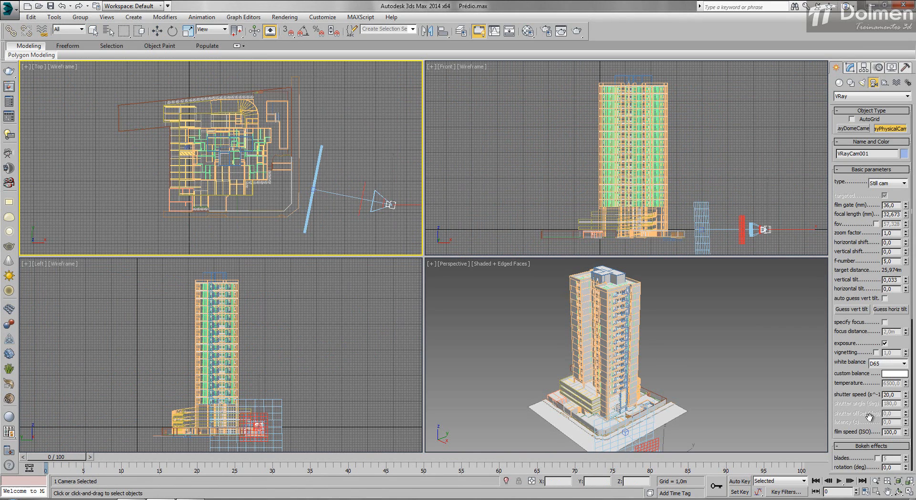
scroll(867, 389, down, 6)
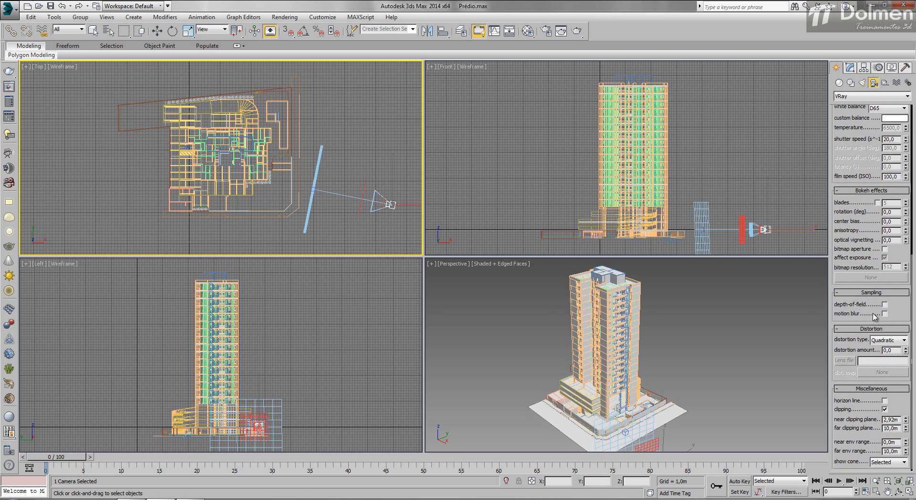
click(884, 409)
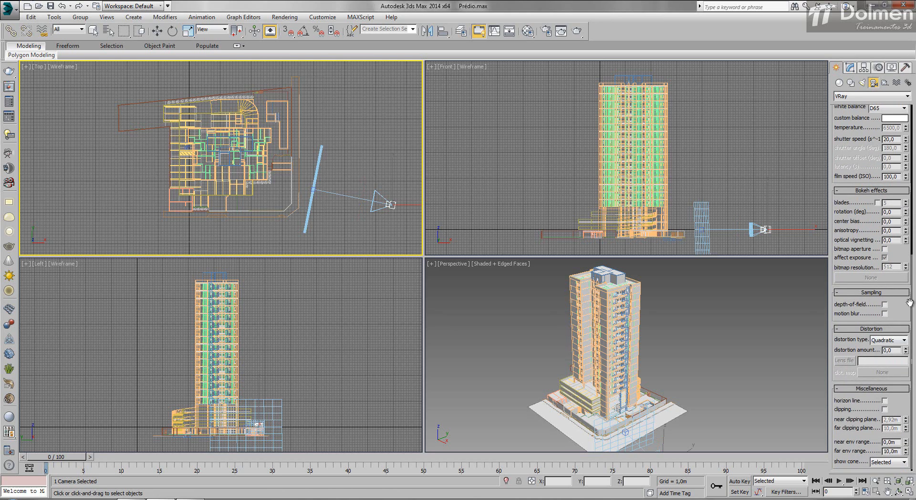
Step: Show the perspective viewport through VRayCam001 with safe frames turned on
scroll(900, 310, up, 6)
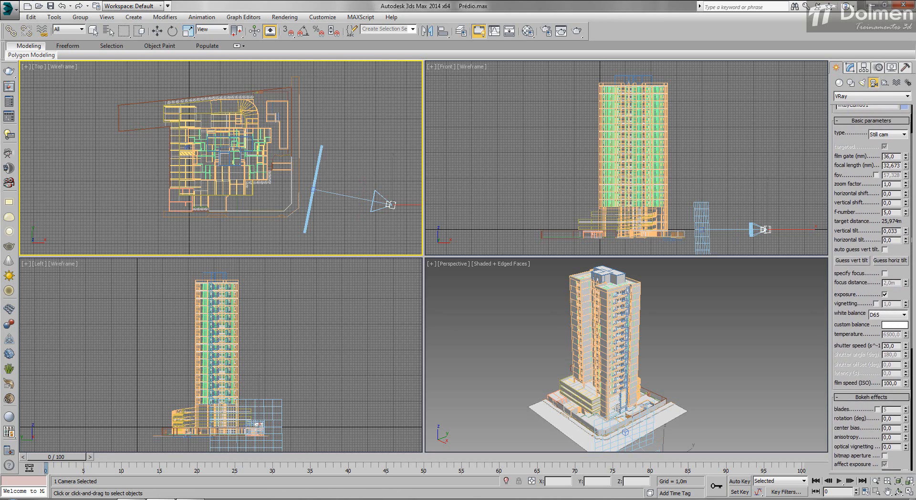
middle_click(461, 284)
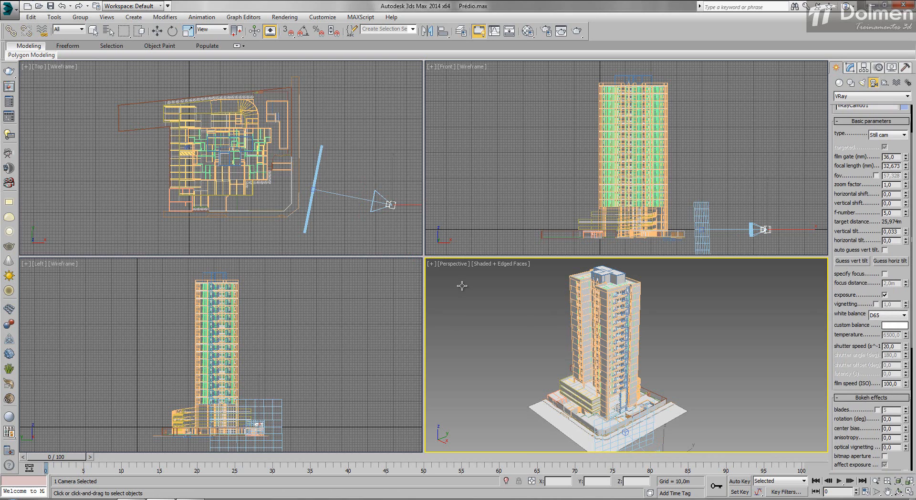
key(c)
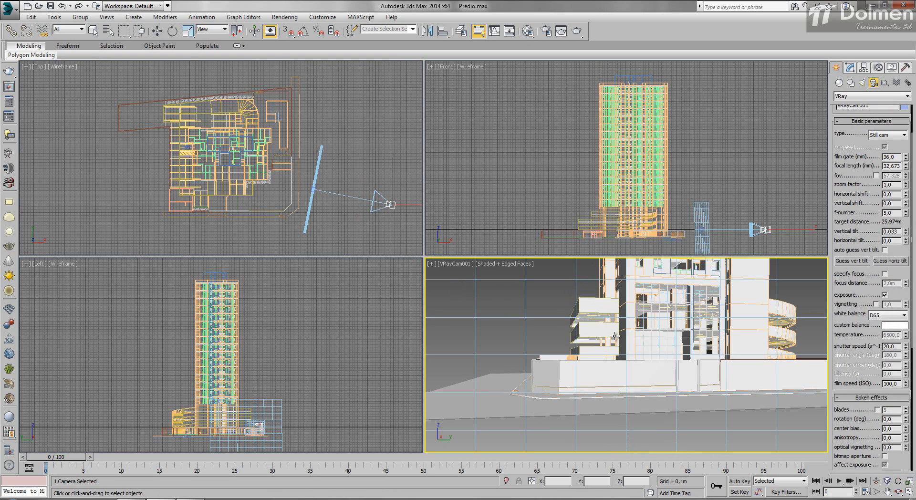
key(shift+f)
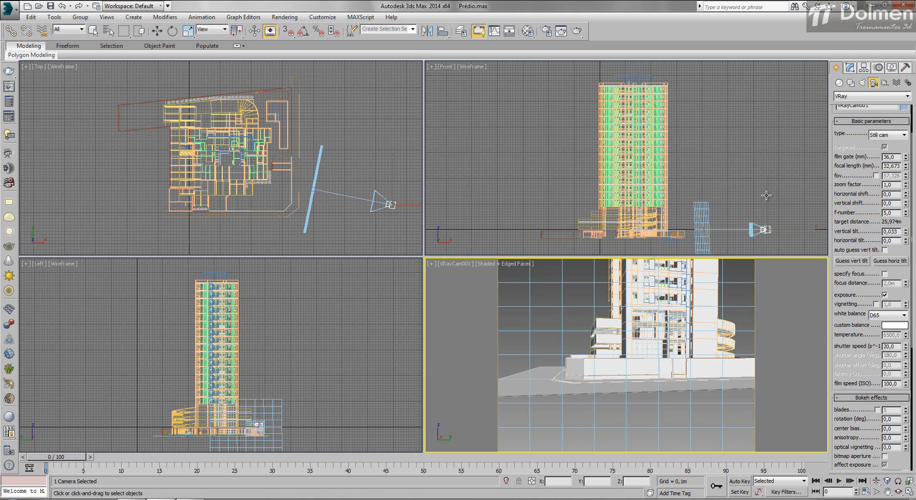
Step: Raise the camera to about Z 4.5 m and its target to about Z 7.9 m in the front view
right_click(736, 199)
key(w)
drag(767, 208, 769, 198)
right_click(769, 197)
click(725, 181)
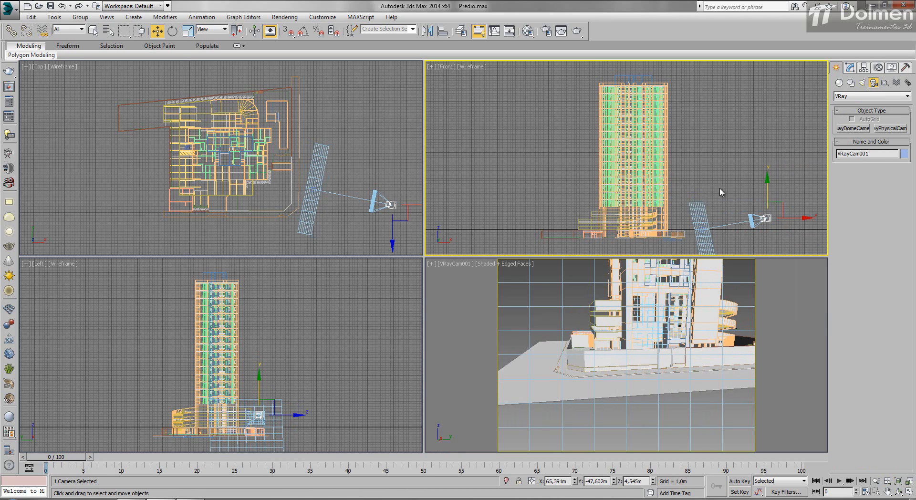
drag(700, 206, 703, 186)
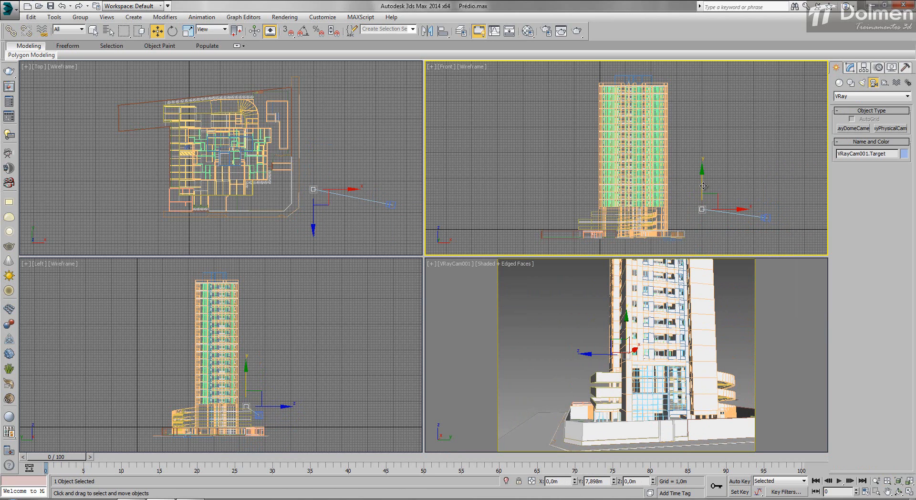
Step: Set a custom portrait output size of 617 × 857 for the camera view in Render Setup
right_click(581, 345)
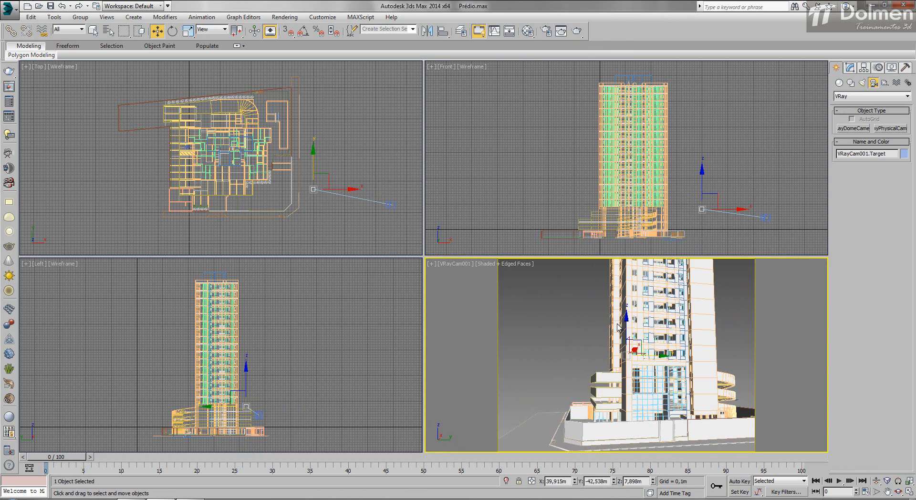
click(546, 31)
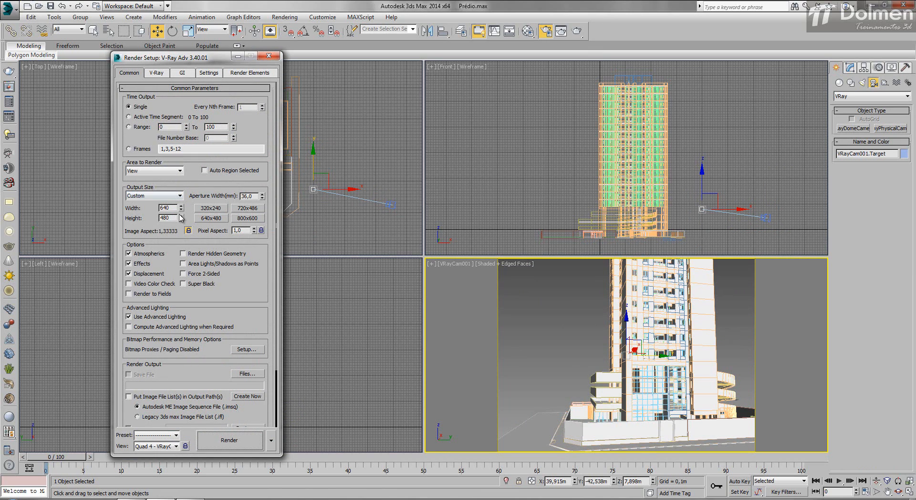
drag(181, 210, 178, 285)
drag(173, 315, 173, 319)
click(189, 232)
drag(182, 219, 274, 381)
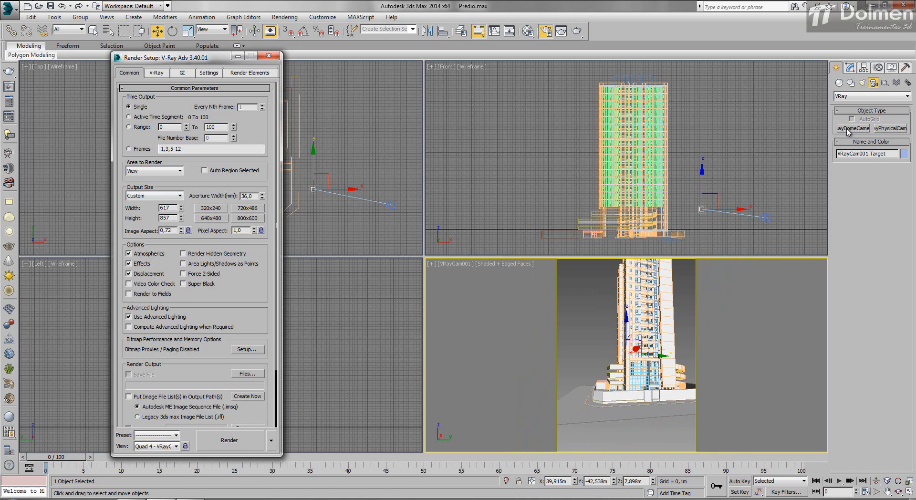
Step: Pan the camera up to about Z 10.9 m to frame the whole tower, straightening its verticals with a guessed vertical tilt
middle_drag(610, 311, 601, 375)
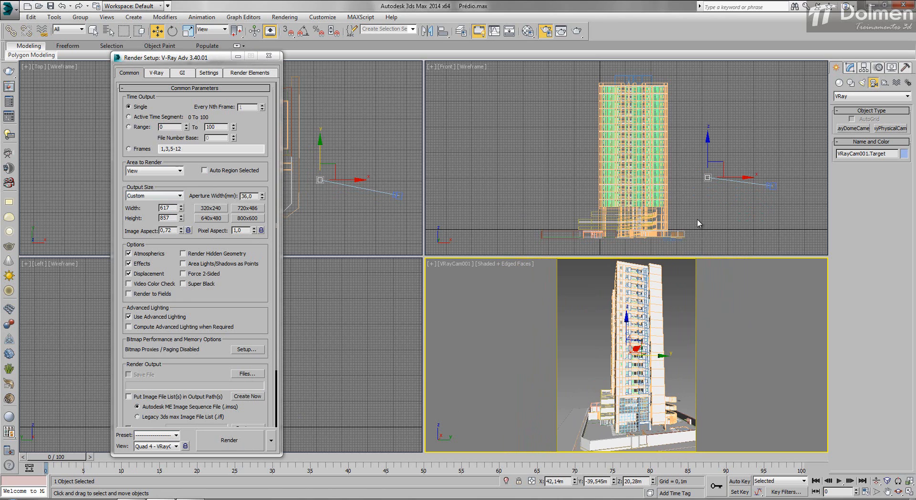
click(775, 184)
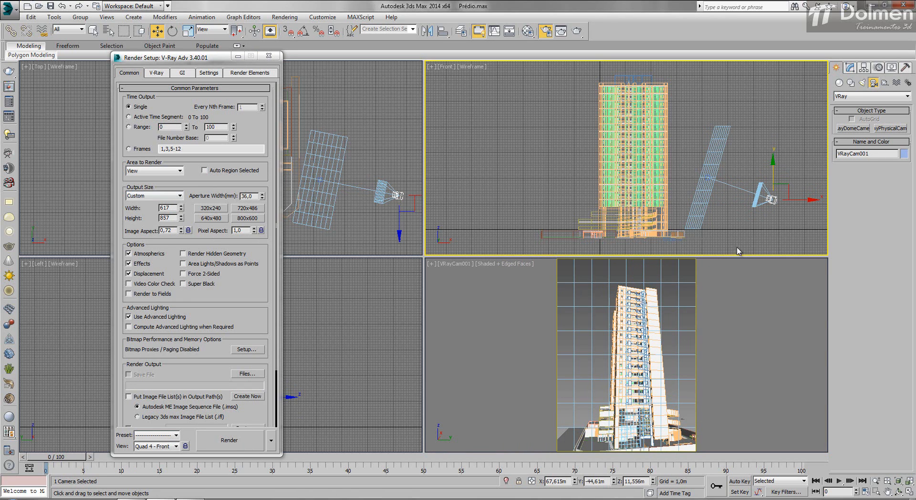
click(850, 67)
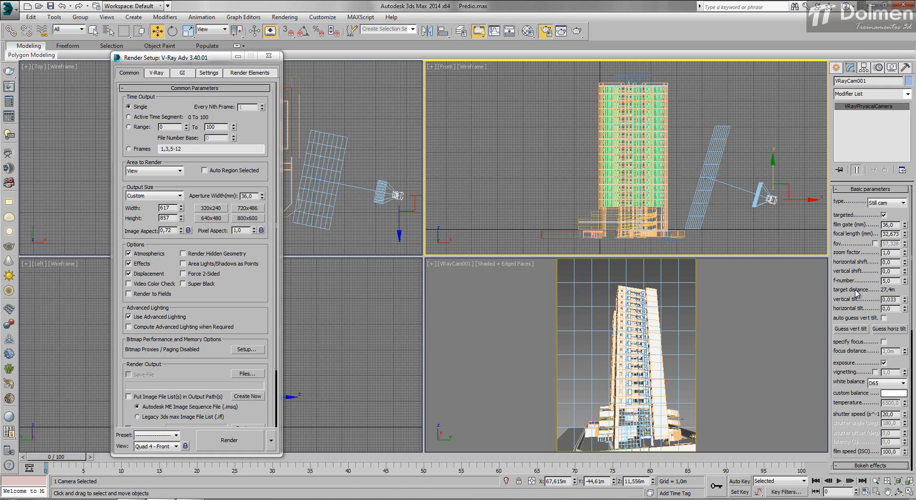
click(852, 328)
middle_drag(644, 374, 641, 370)
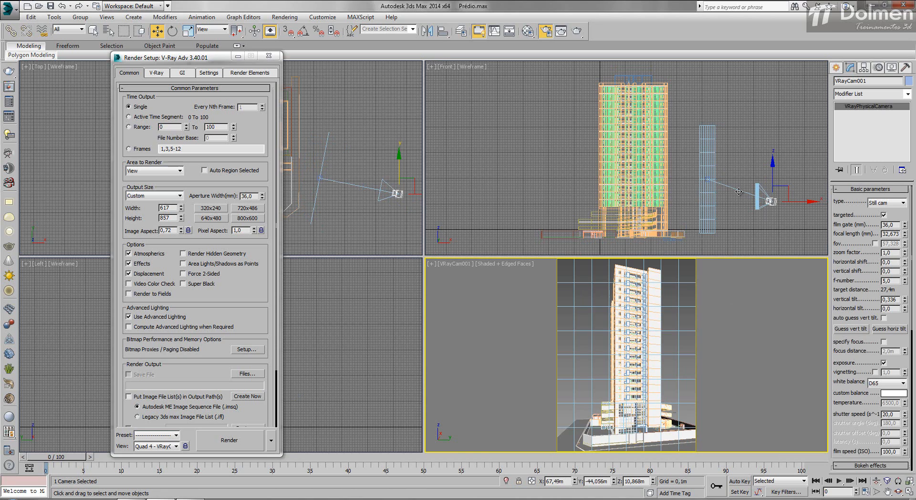
Step: Move the camera target closer to the camera, to about 14 m target distance, and guess the vertical tilt again
middle_drag(346, 184, 348, 177)
click(336, 177)
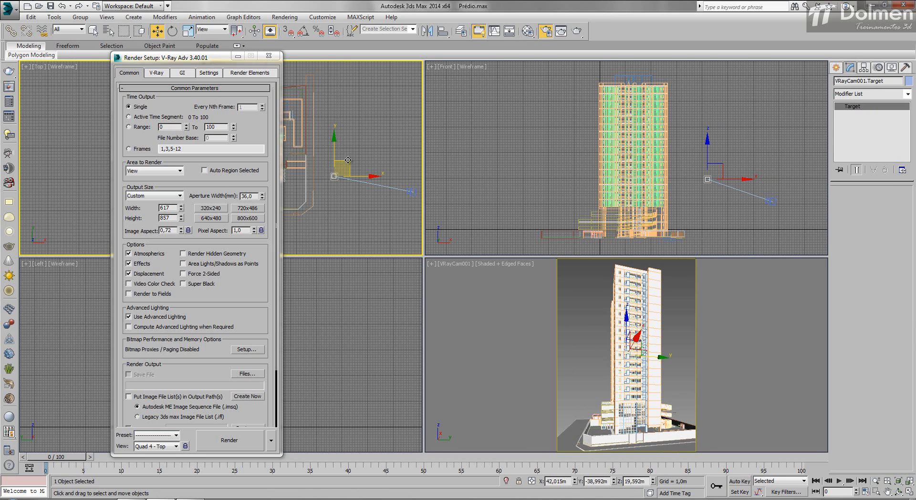
drag(347, 160, 387, 172)
drag(738, 153, 738, 161)
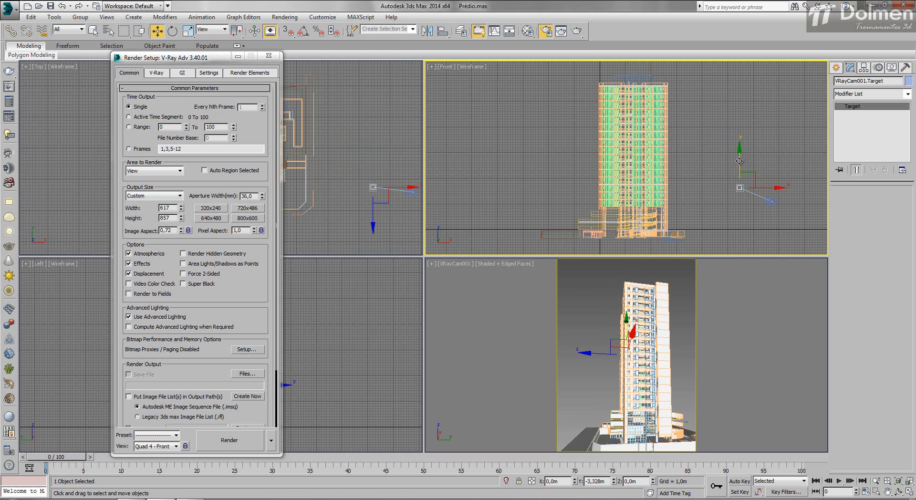
click(764, 199)
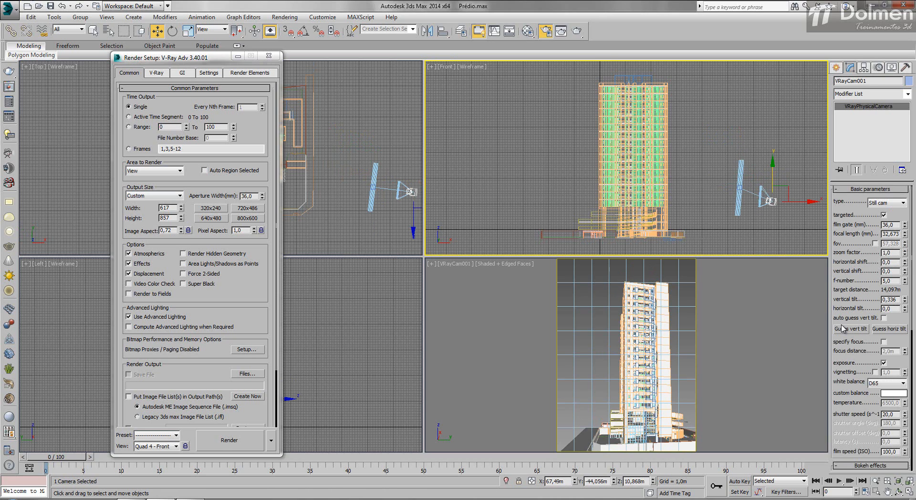
click(842, 329)
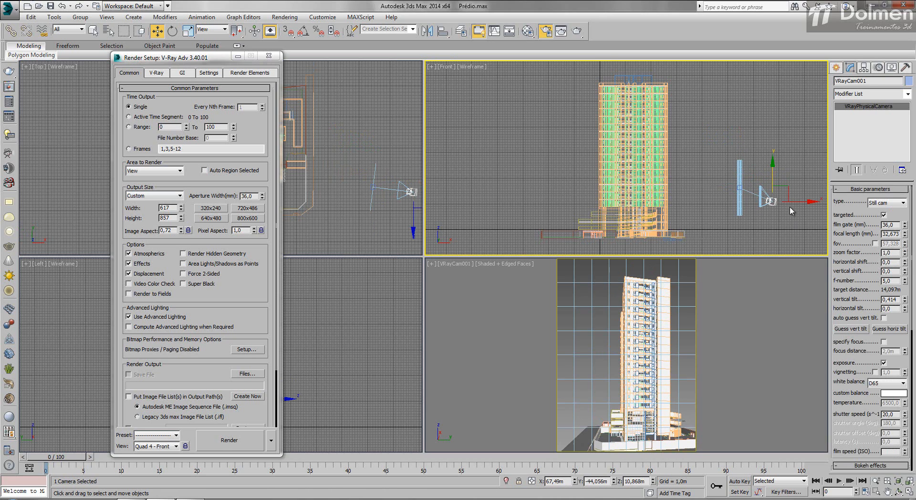
Step: Lower camera and target together, shift the camera sideways for a more angled view, and reframe the tower with the camera at about Z 8.5 m
click(751, 193)
drag(754, 163, 755, 173)
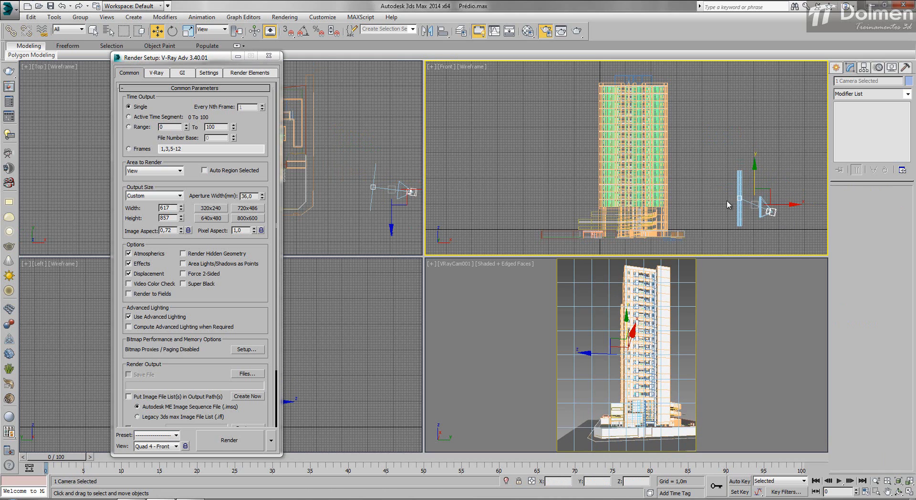
drag(406, 188, 415, 187)
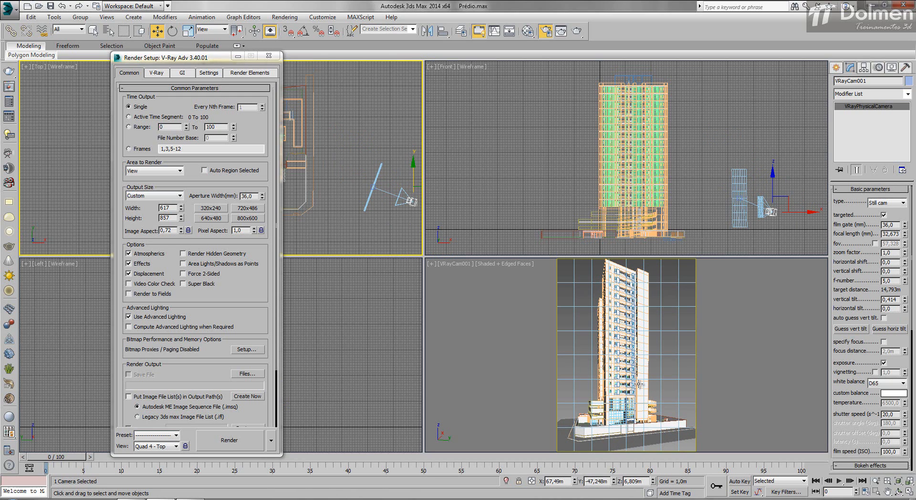
middle_drag(620, 380, 643, 397)
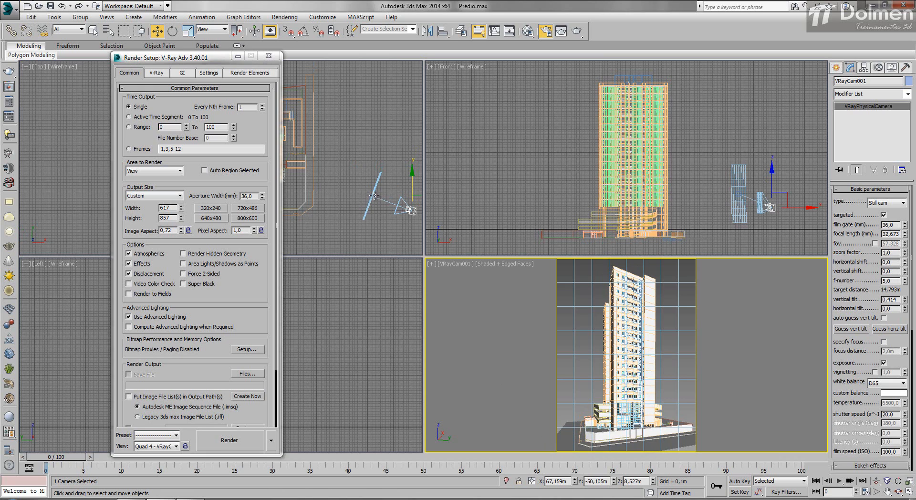
Step: Narrow the framing with a 532 × 1080 output size and a camera focal length of 43.781 mm
drag(180, 218, 574, 177)
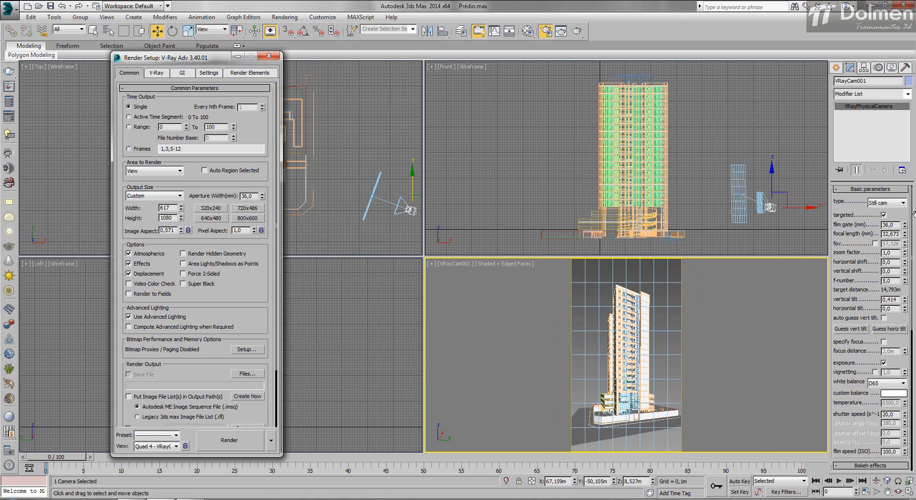
drag(905, 237, 913, 213)
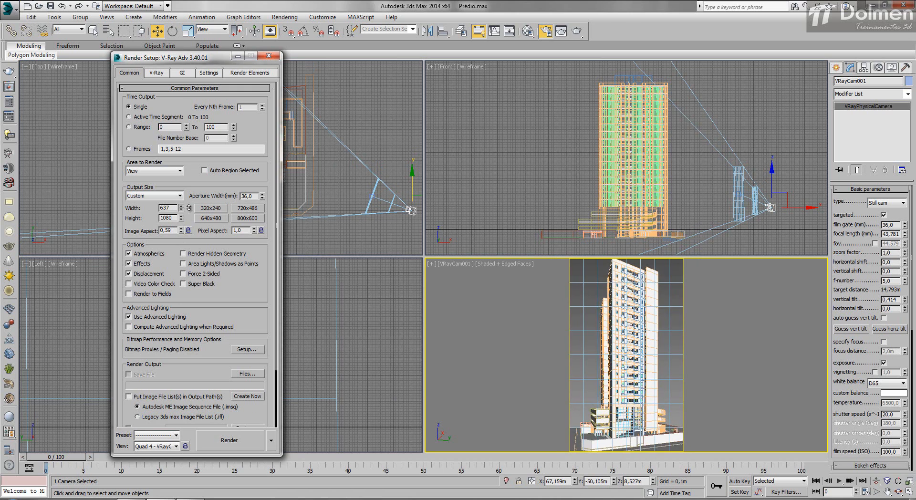
drag(181, 206, 194, 105)
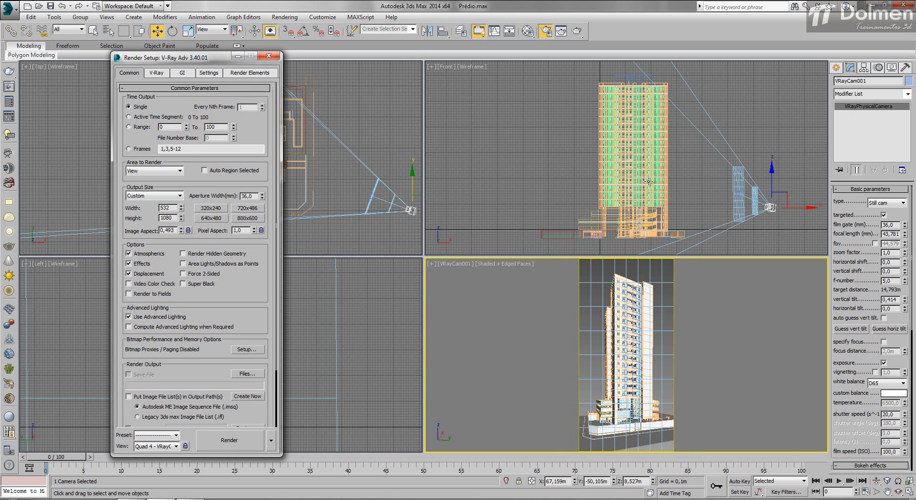
Step: Lower only the camera to about Z 6.2 m and guess its vertical tilt again
click(749, 207)
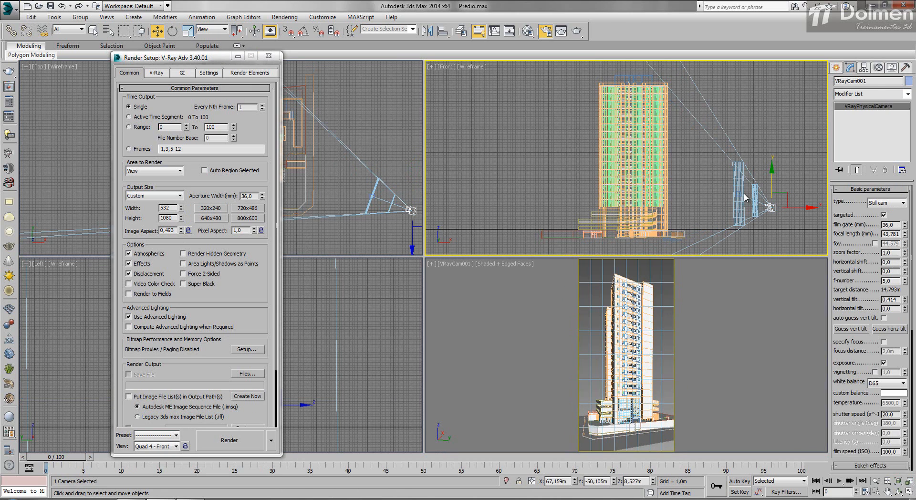
click(756, 194)
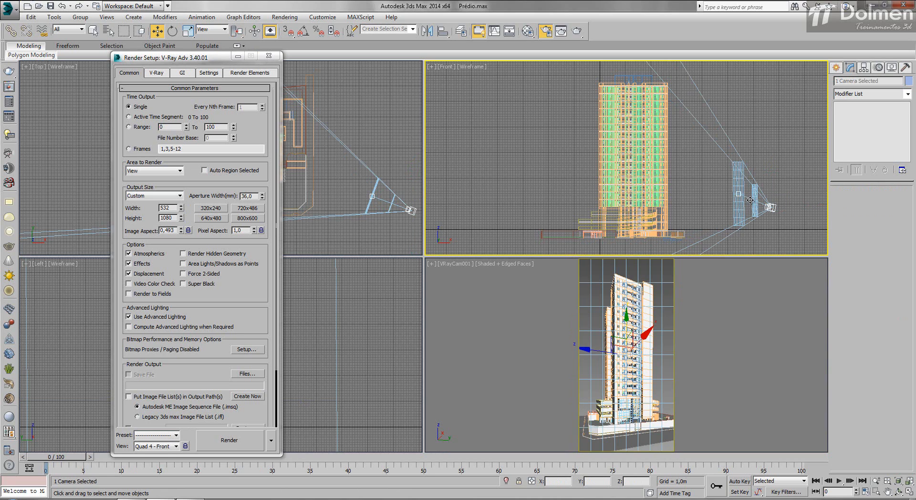
drag(750, 200, 773, 194)
click(773, 211)
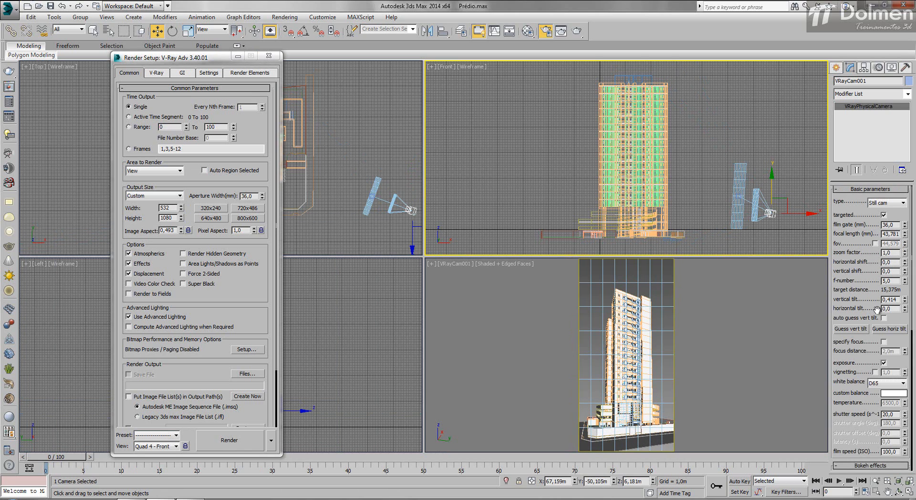
click(856, 334)
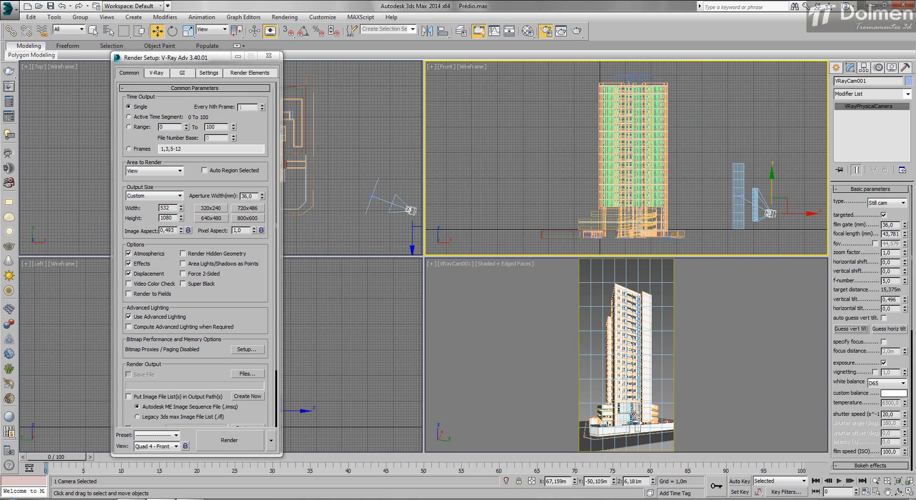
Step: Maximize the camera view and dolly the camera closer to the tower, centring the building in the frame
right_click(634, 416)
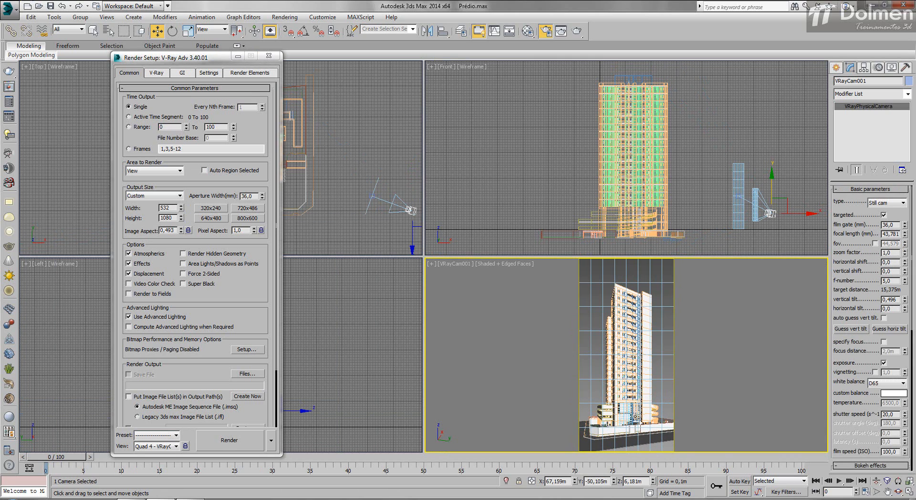
click(907, 493)
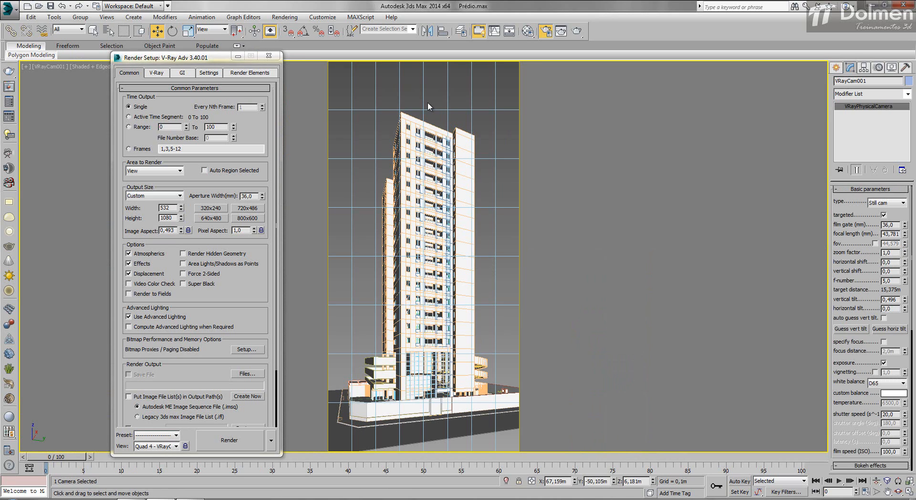
click(877, 480)
mouse_move(418, 285)
mouse_down()
mouse_move(424, 237)
mouse_move(424, 298)
mouse_up()
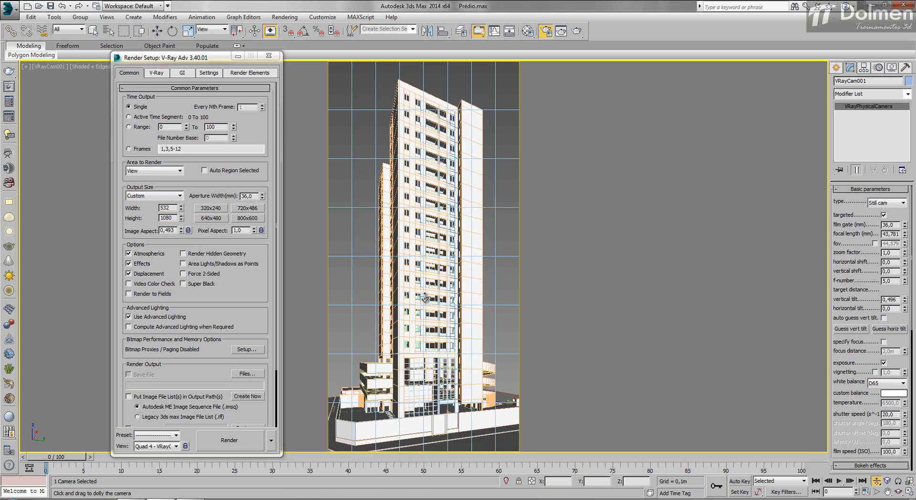
middle_drag(423, 299, 425, 276)
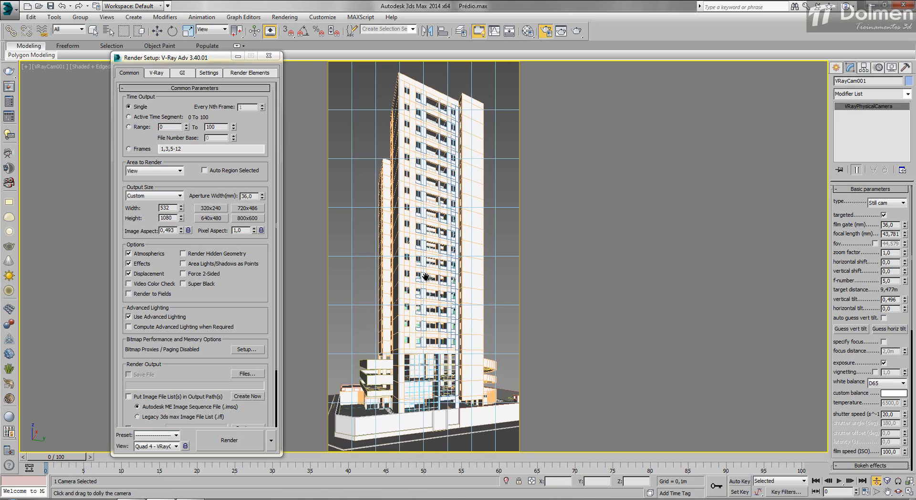
Step: Orbit the camera slightly around the tower and pan to keep the whole building inside the frame
click(899, 492)
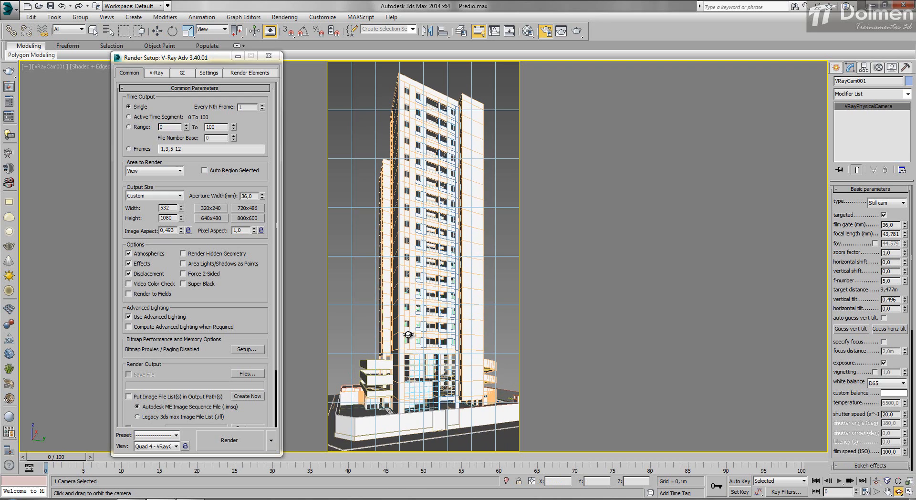
drag(407, 334, 407, 294)
mouse_move(408, 295)
middle_down()
mouse_move(409, 338)
mouse_move(409, 292)
middle_up()
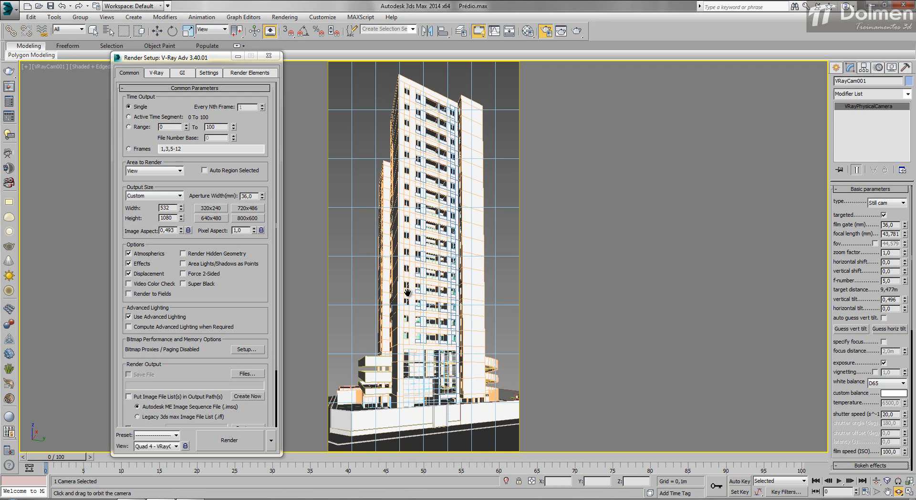
drag(408, 345, 423, 339)
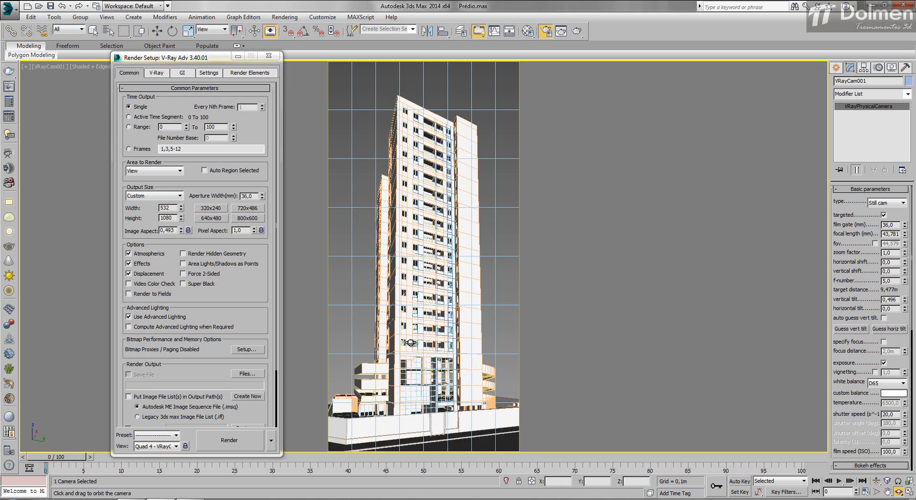
mouse_move(426, 338)
middle_down()
mouse_move(435, 322)
mouse_move(431, 342)
middle_up()
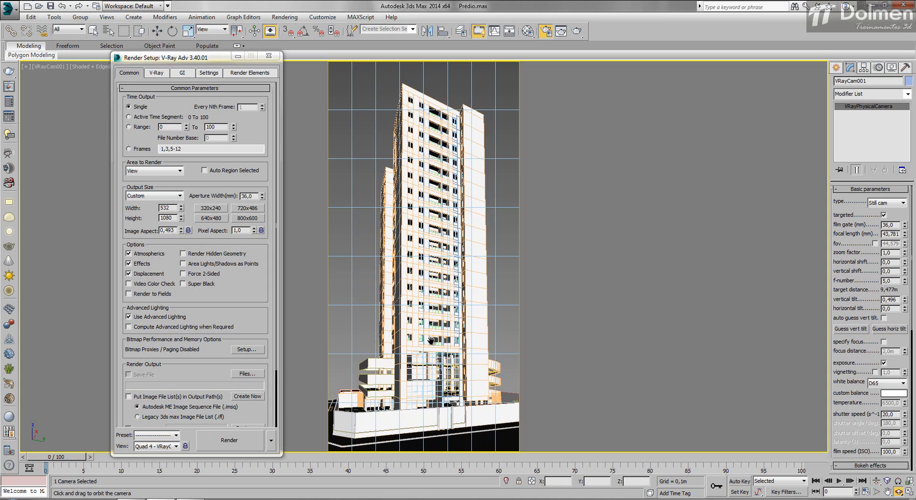
Step: Orbit and pan the camera slightly to reframe the tower and guess its vertical tilt again
drag(434, 329, 434, 336)
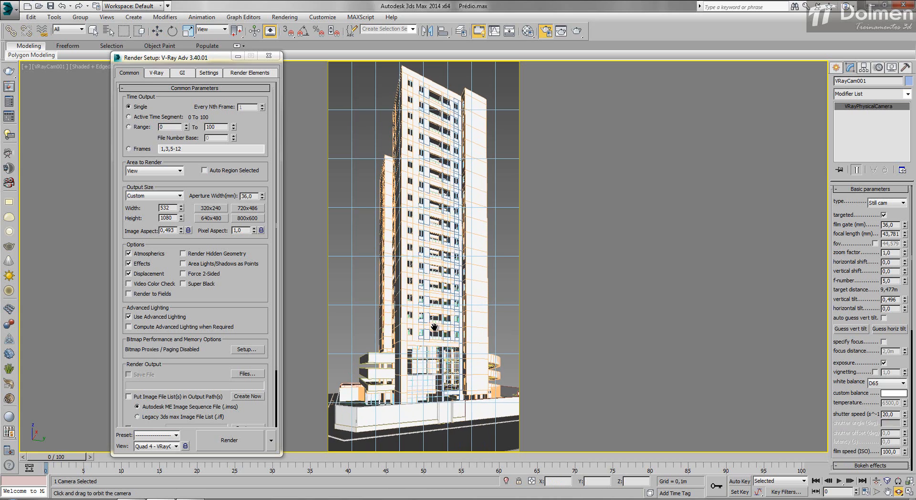
middle_drag(433, 337, 434, 347)
drag(434, 346, 435, 342)
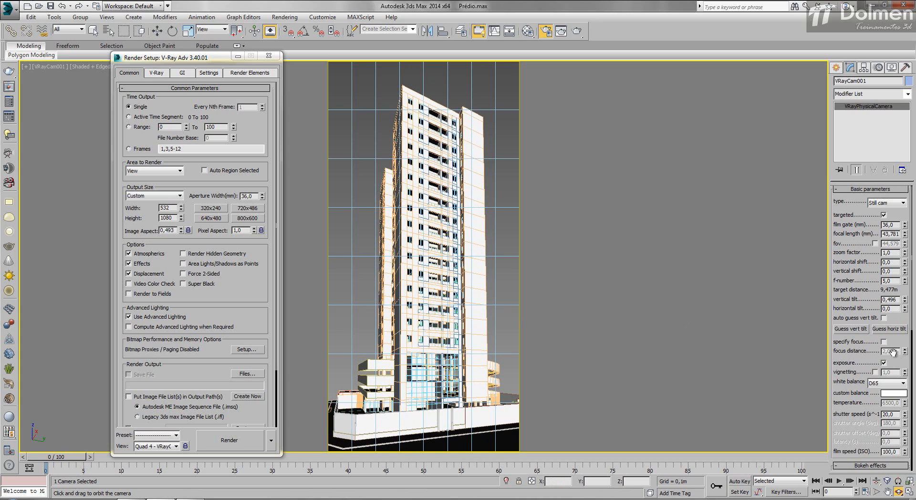
click(862, 329)
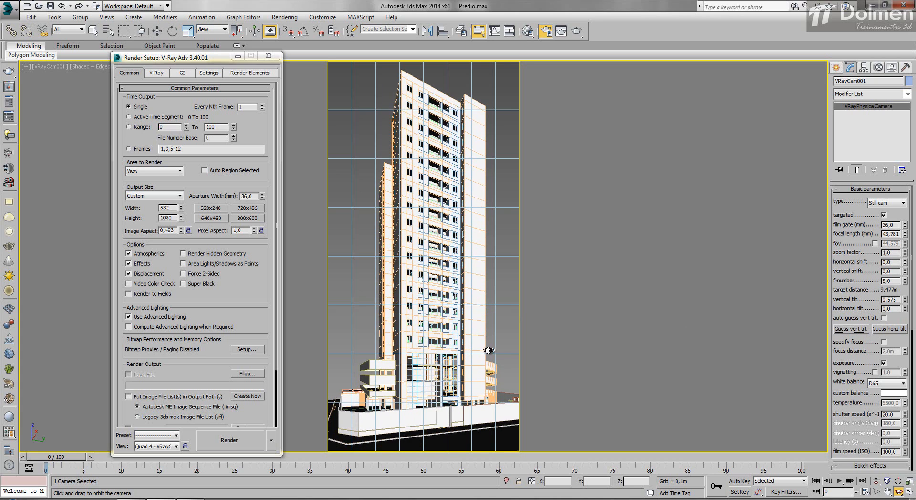
right_click(574, 337)
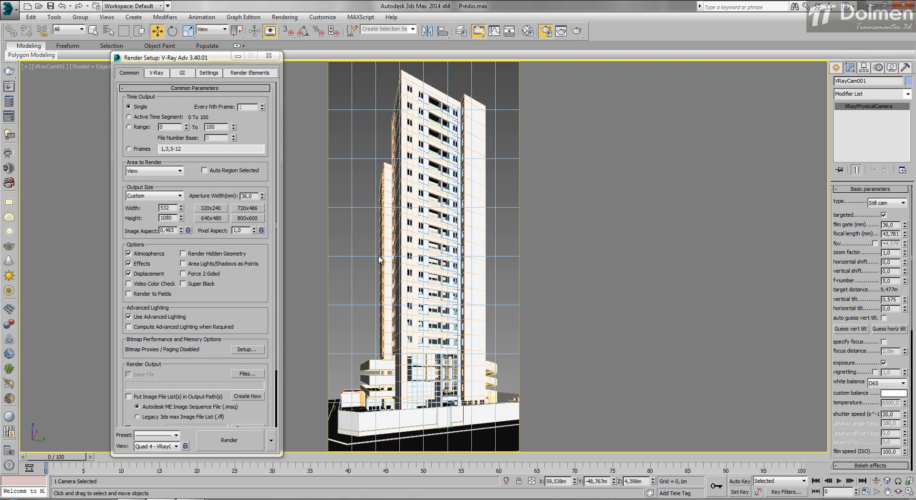
Step: Lock the output image aspect, set the width to 800, and test-render the tower
click(188, 230)
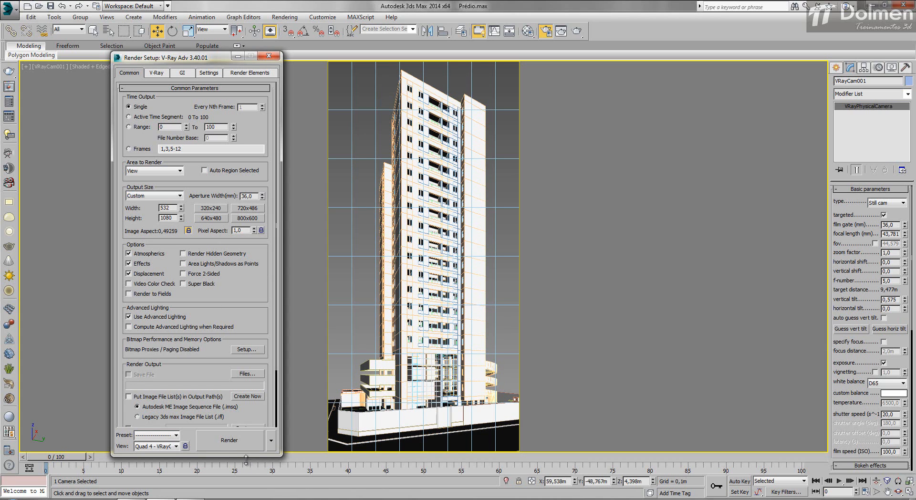
click(235, 438)
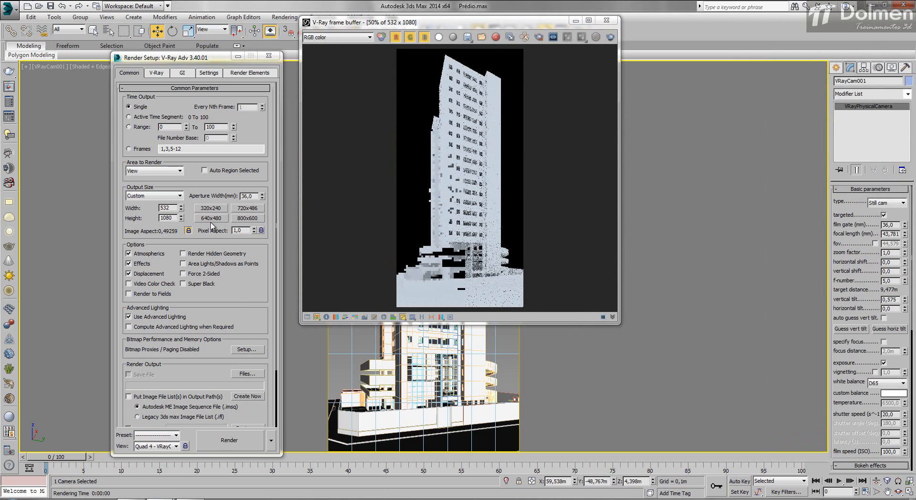
click(172, 207)
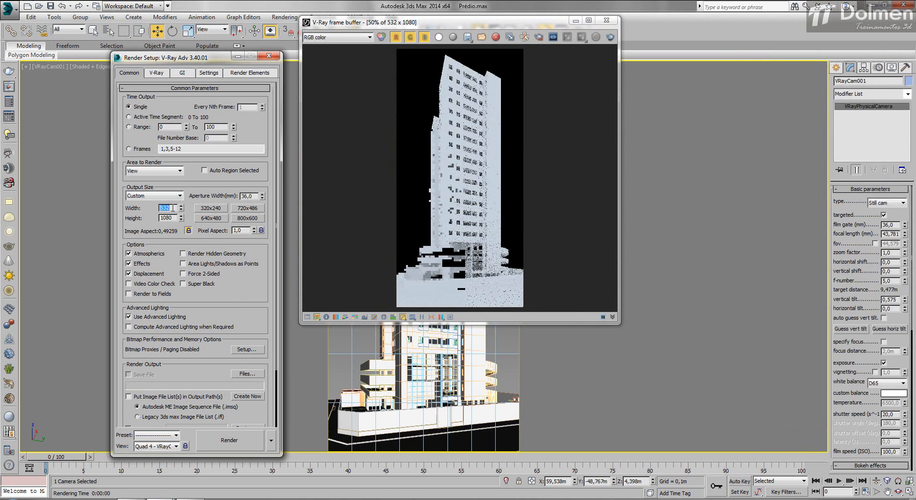
click(610, 36)
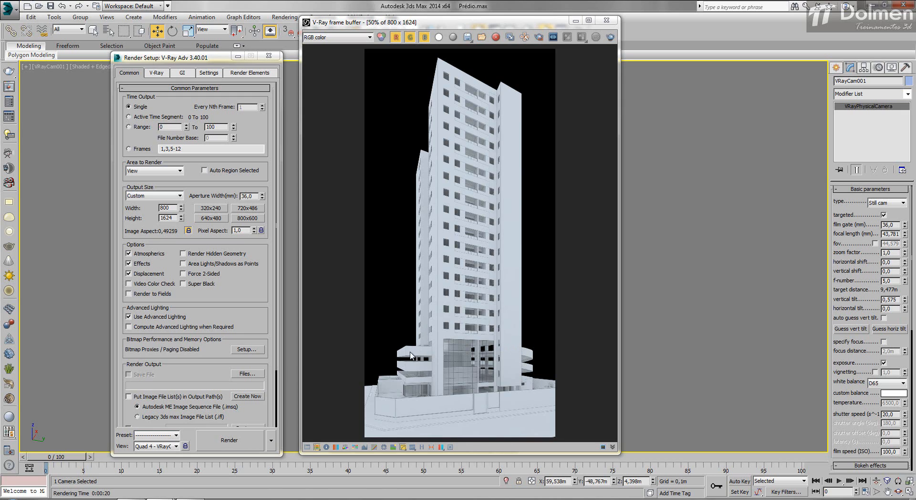
click(606, 20)
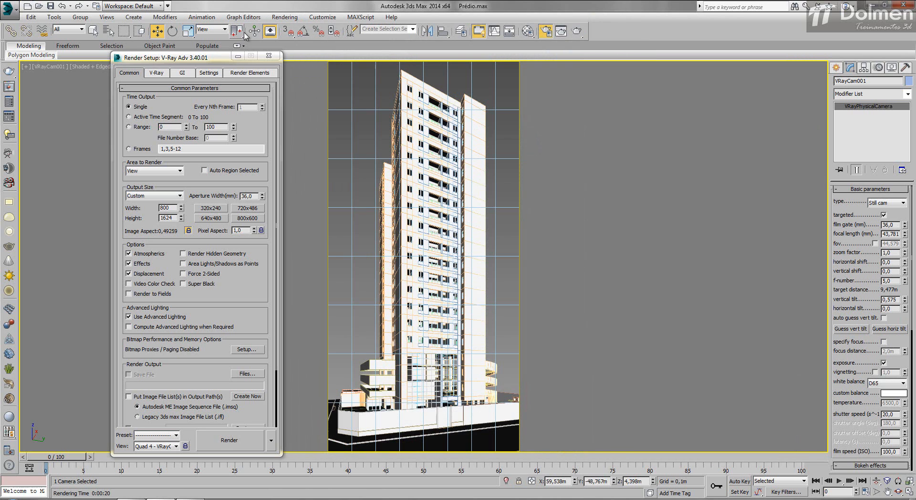
click(268, 56)
Step: Restore the four viewports and move the camera and target together around the tower's corner, raising both slightly in the front view
click(908, 492)
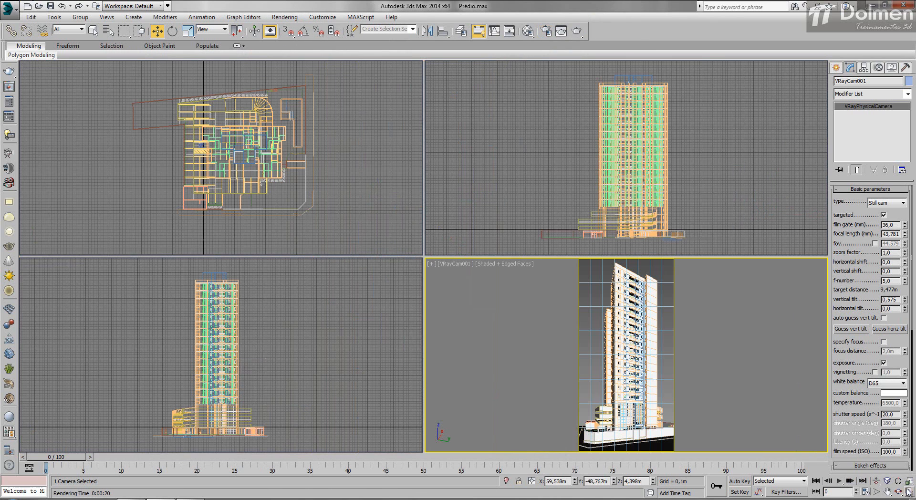
drag(387, 206, 344, 196)
click(375, 205)
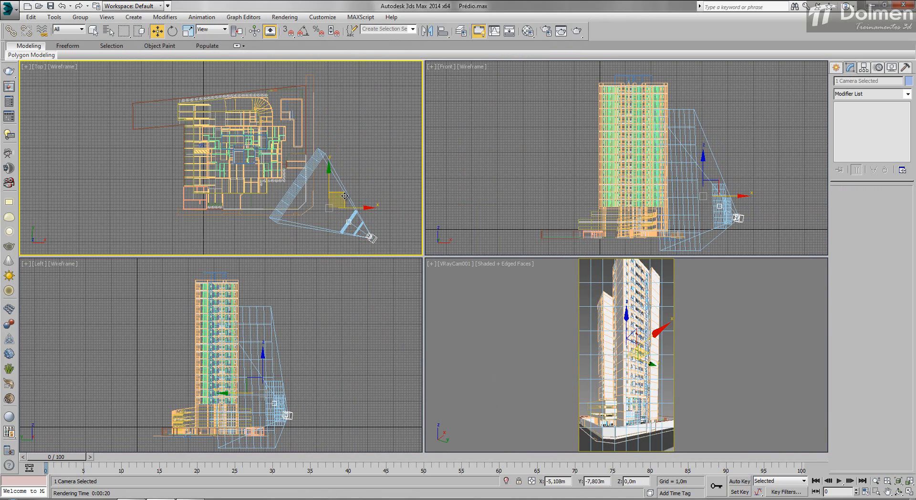
right_click(384, 178)
drag(346, 194, 351, 199)
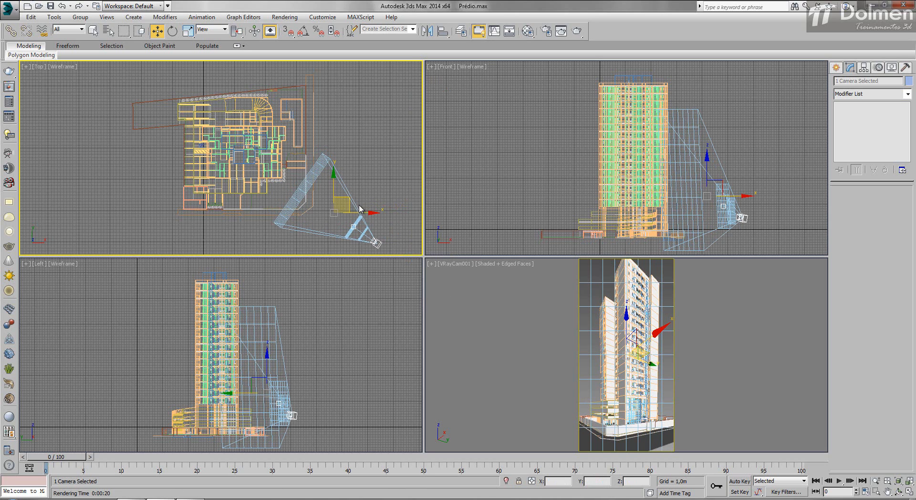
click(722, 177)
drag(721, 176, 711, 163)
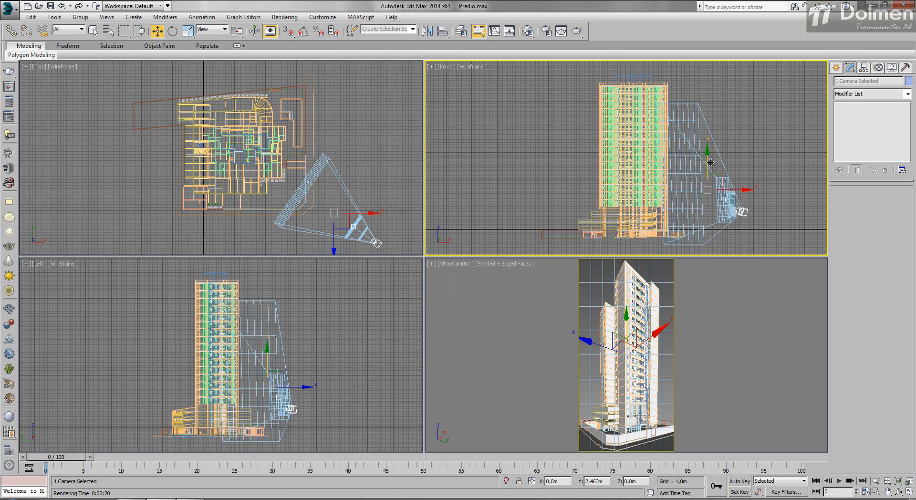
Step: Guess the vertical tilt of the repositioned camera and render its view
click(741, 210)
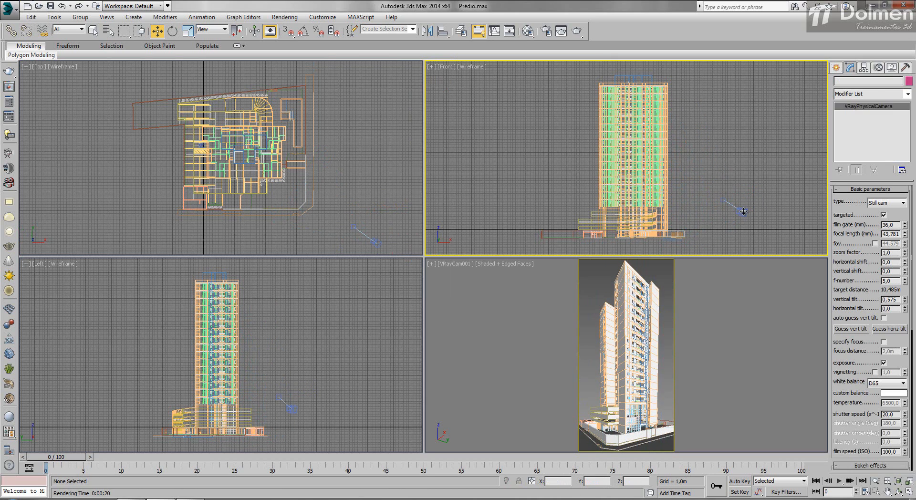
click(850, 329)
middle_click(639, 337)
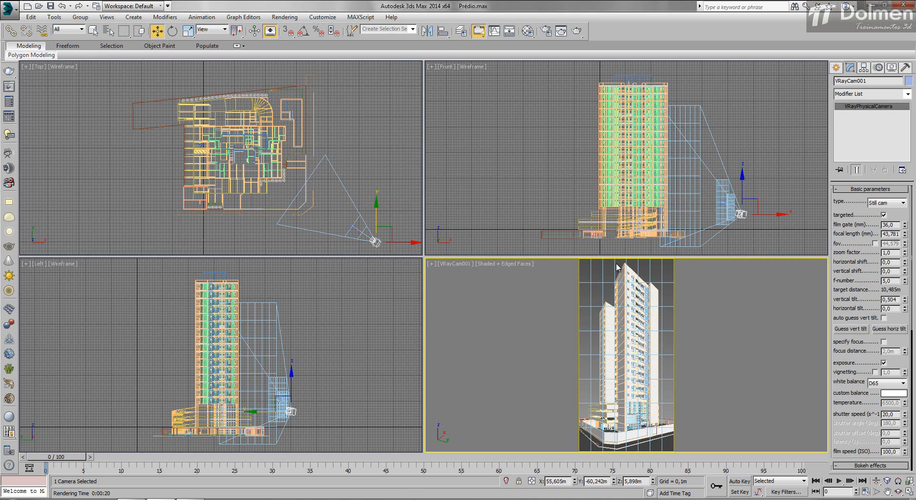
right_click(570, 305)
click(576, 31)
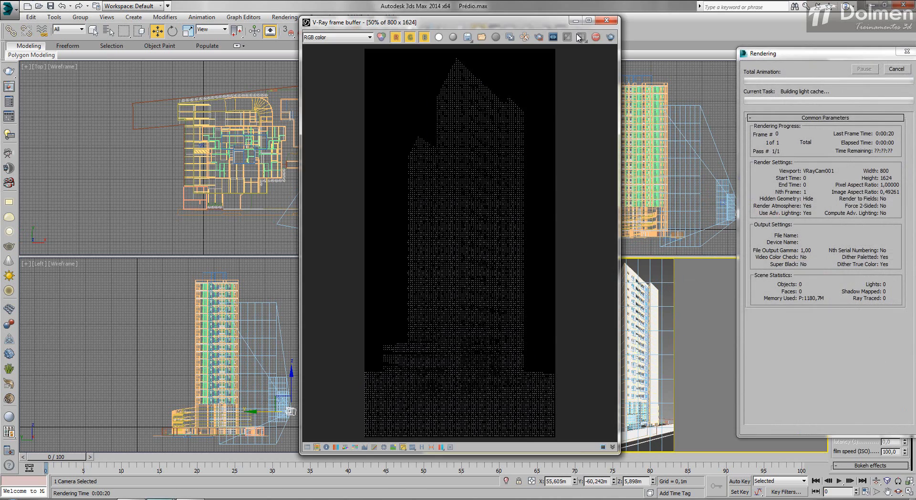
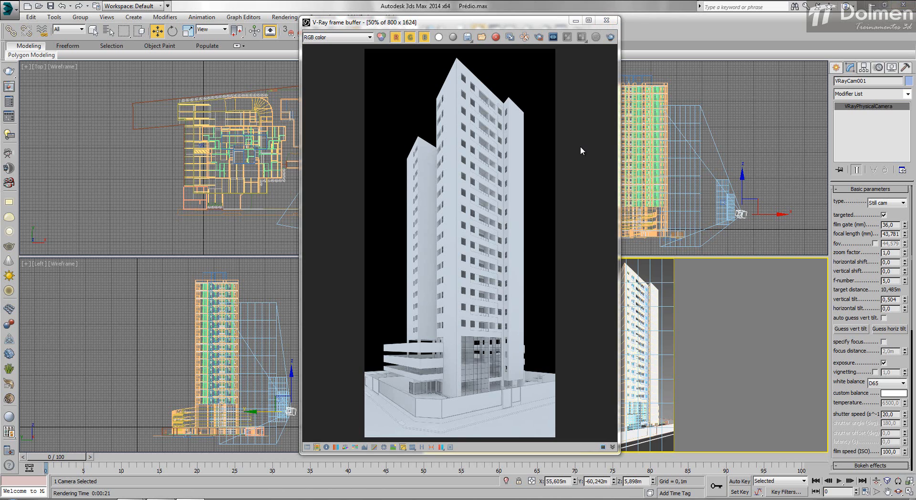
Step: Open the Humanizada scene without saving the changes to the current scene
click(39, 7)
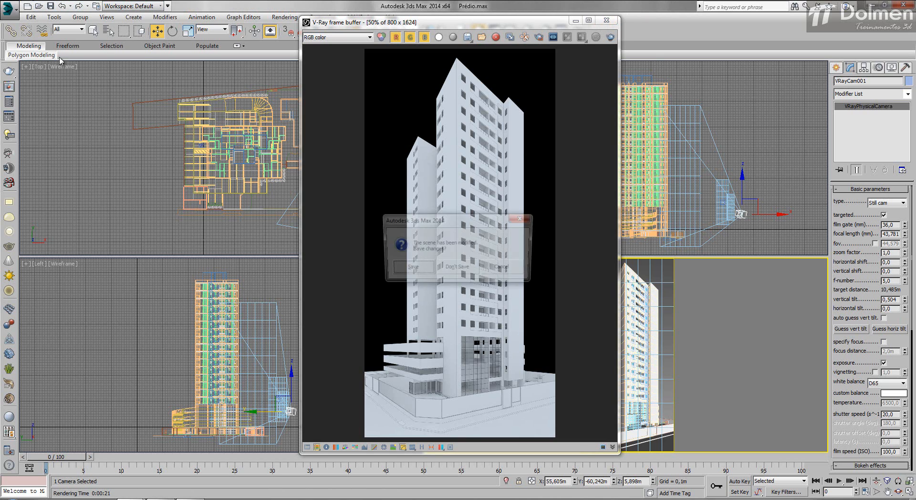
click(457, 268)
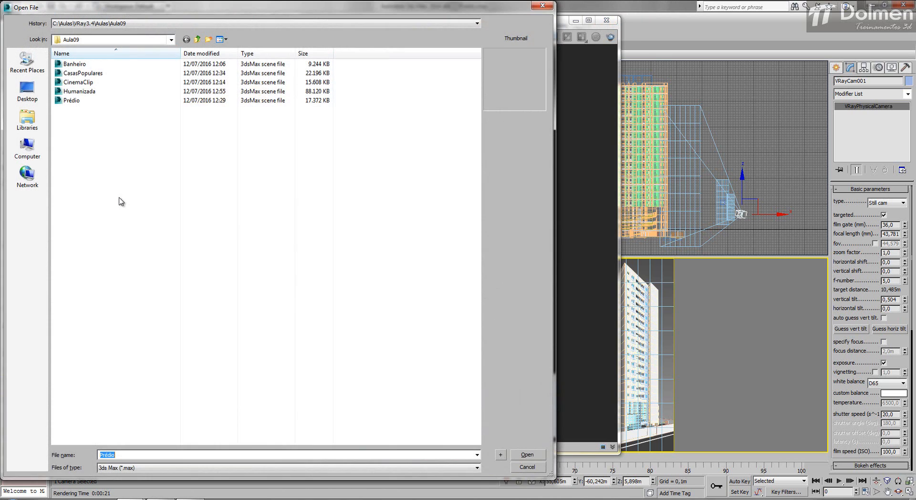
double_click(76, 91)
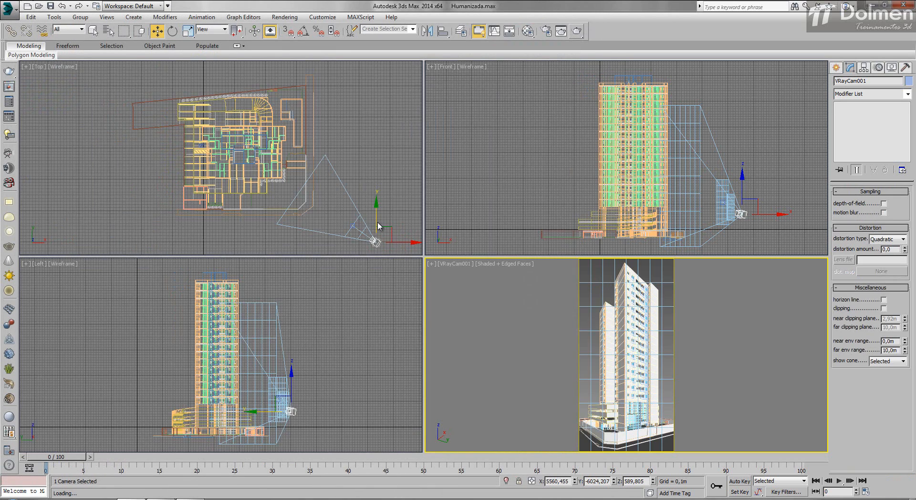
click(456, 330)
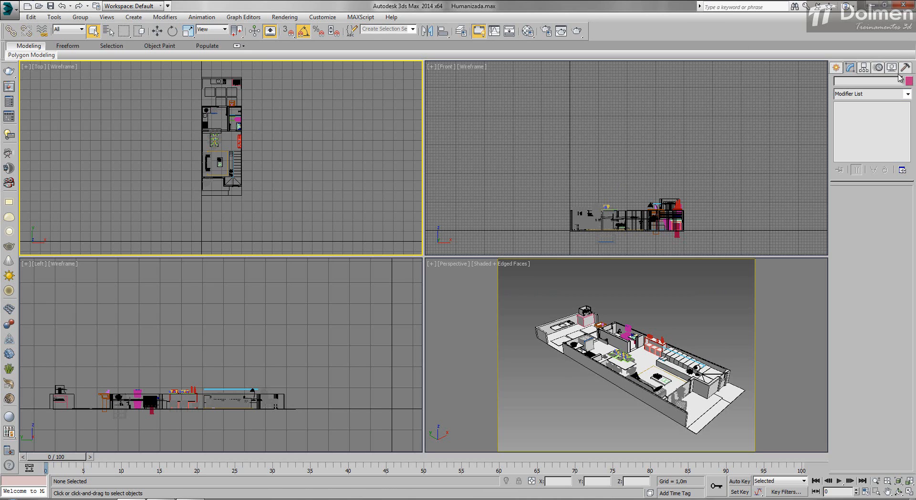
Step: Create a standard Target camera in the front view, aimed straight down at the house from about 9.8 m above its target
click(836, 68)
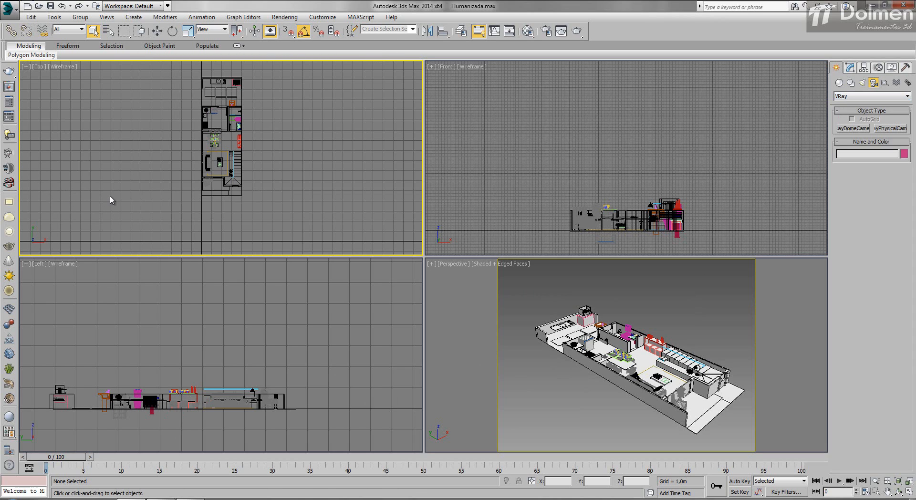
click(858, 97)
click(860, 105)
click(852, 129)
scroll(589, 143, down, 6)
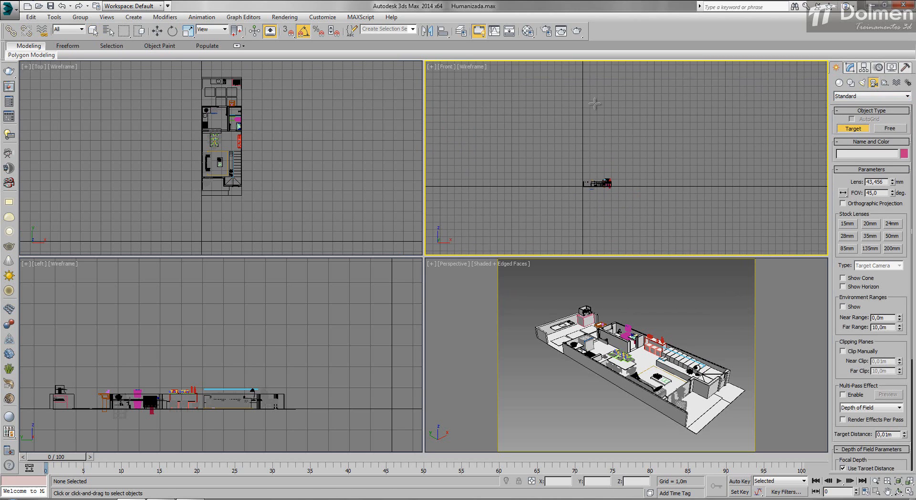
drag(594, 113, 595, 189)
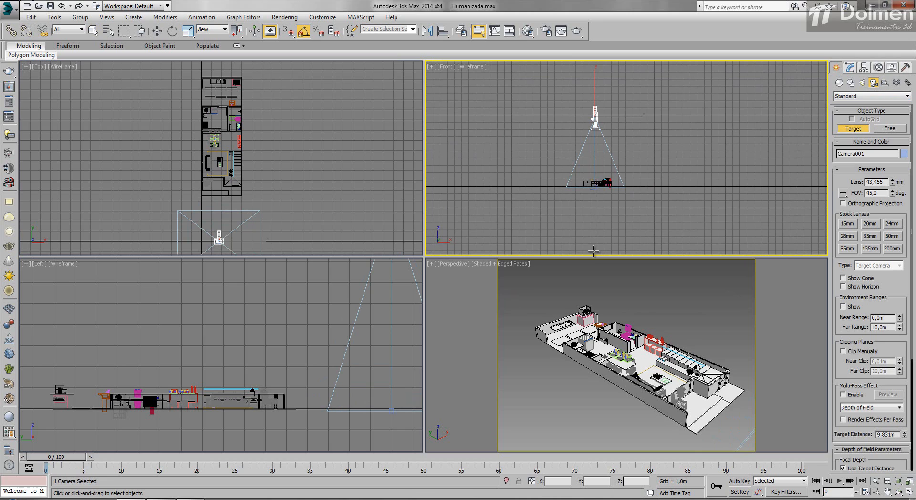
Step: Switch the perspective viewport to the new camera's view
right_click(620, 296)
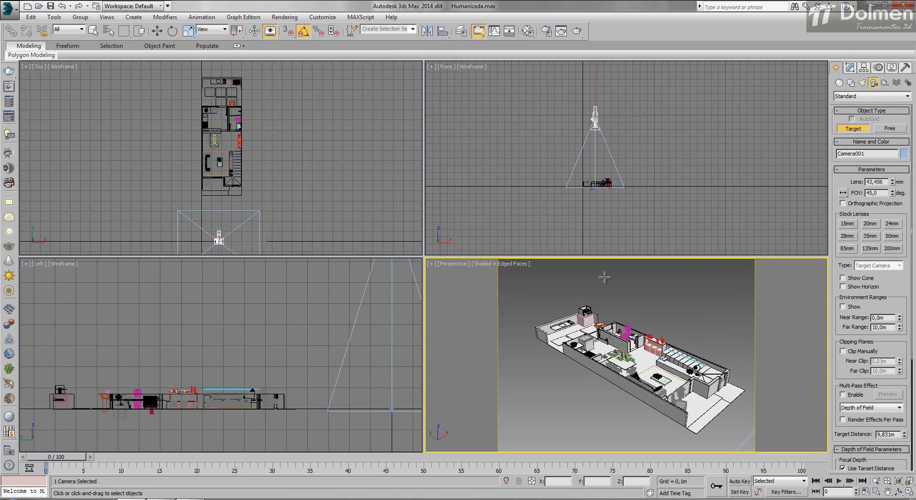
right_click(626, 301)
click(544, 366)
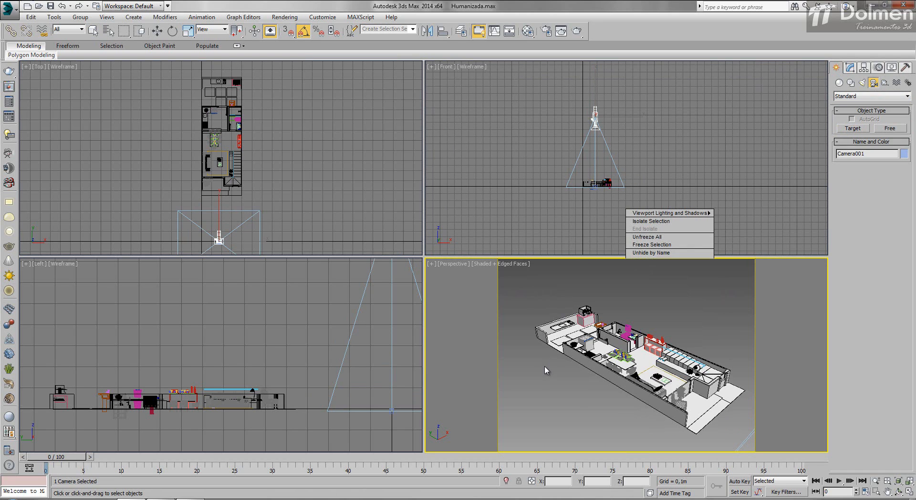
key(c)
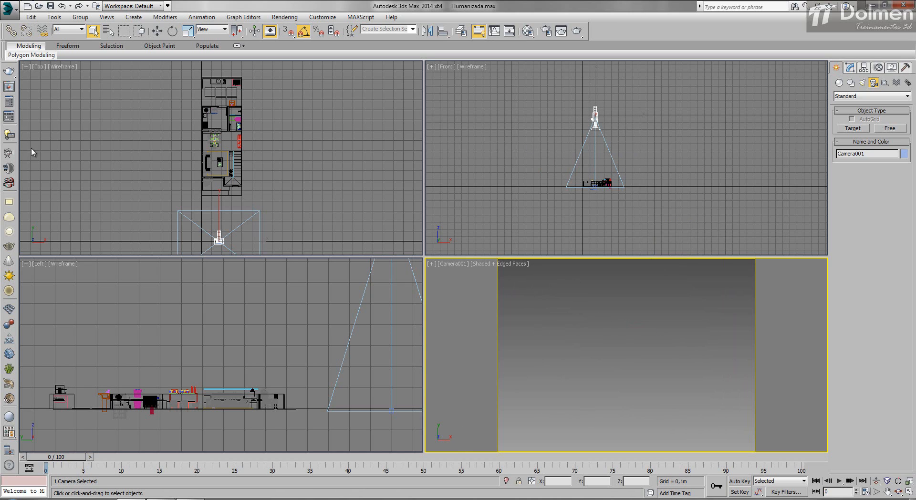
Step: Try to move the camera alone toward the house in the top view
middle_drag(295, 208, 300, 176)
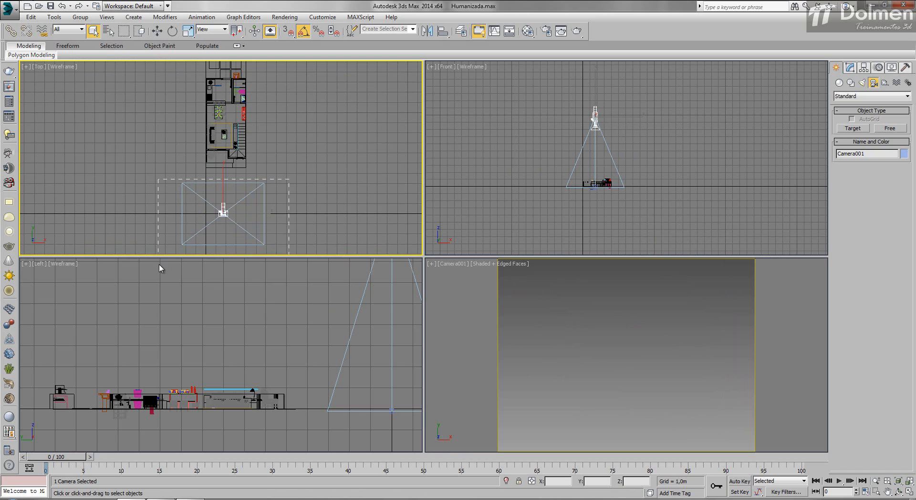
drag(168, 248, 218, 208)
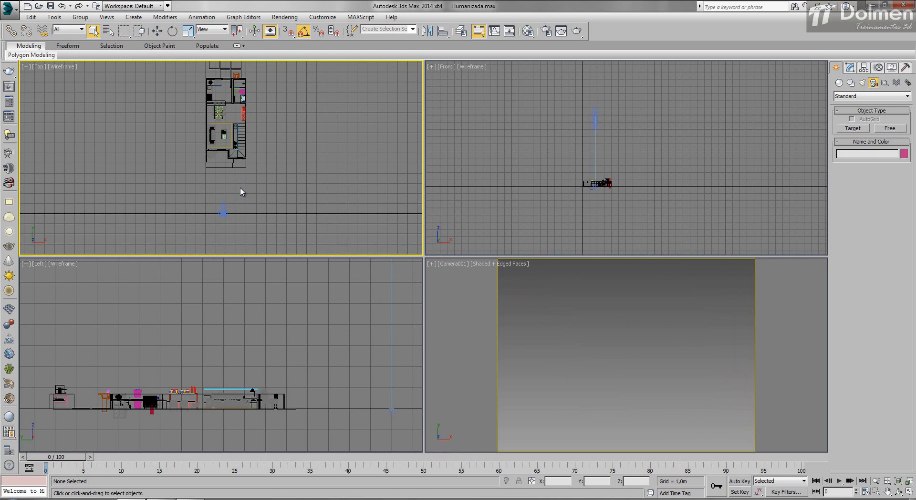
key(ctrl+z)
key(w)
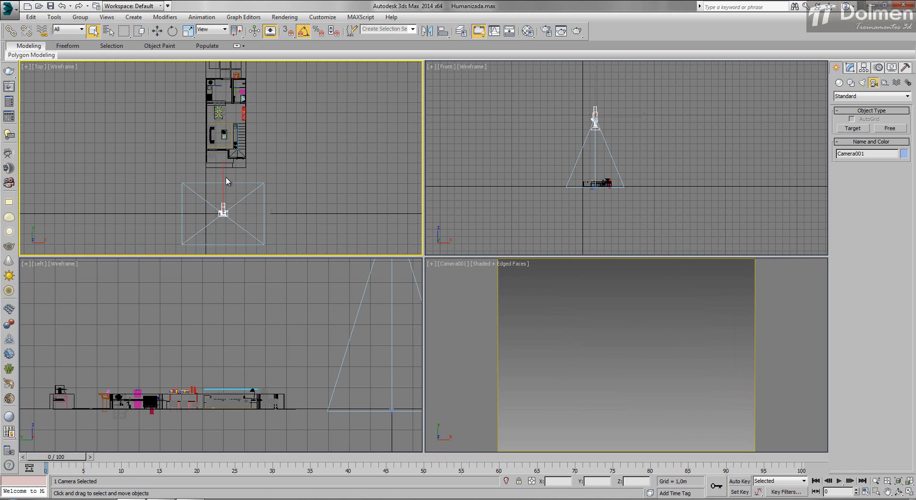
drag(224, 180, 226, 106)
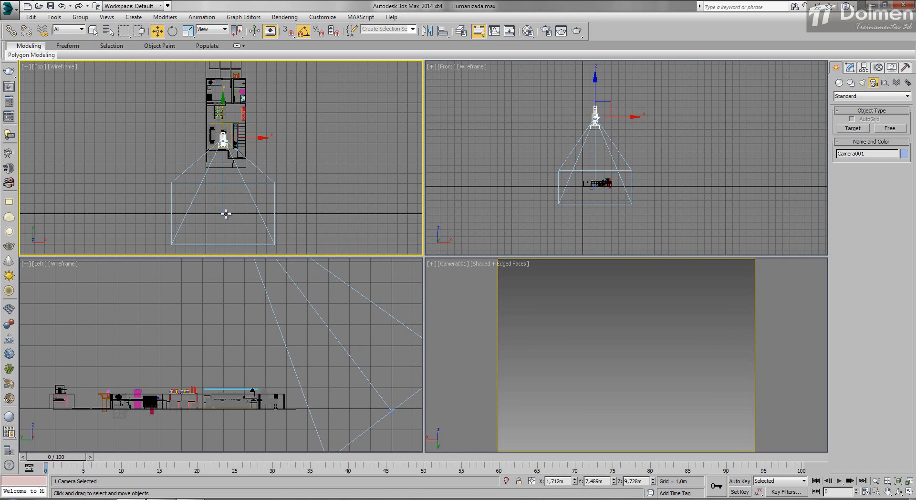
drag(225, 214, 225, 214)
Step: Move the camera and its target together over the centre of the house plan and maximize the camera view
drag(284, 193, 182, 236)
drag(224, 187, 229, 100)
middle_drag(317, 138, 318, 196)
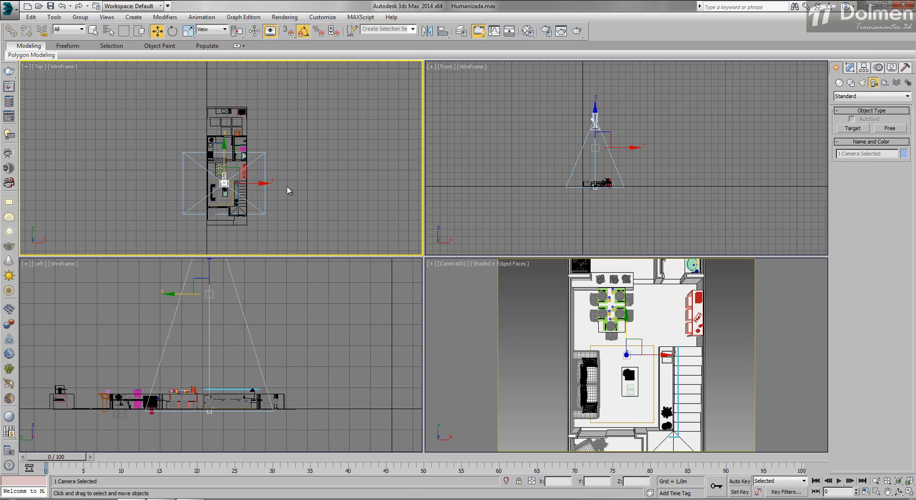
drag(232, 163, 261, 163)
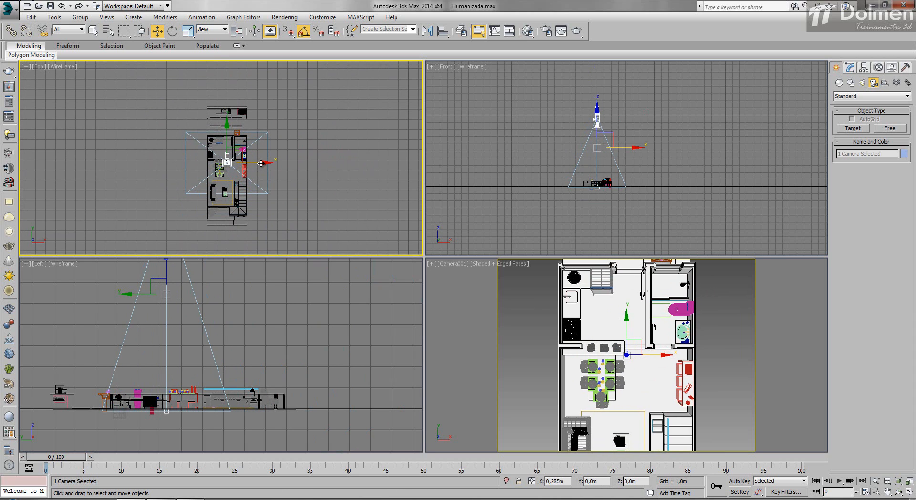
right_click(556, 350)
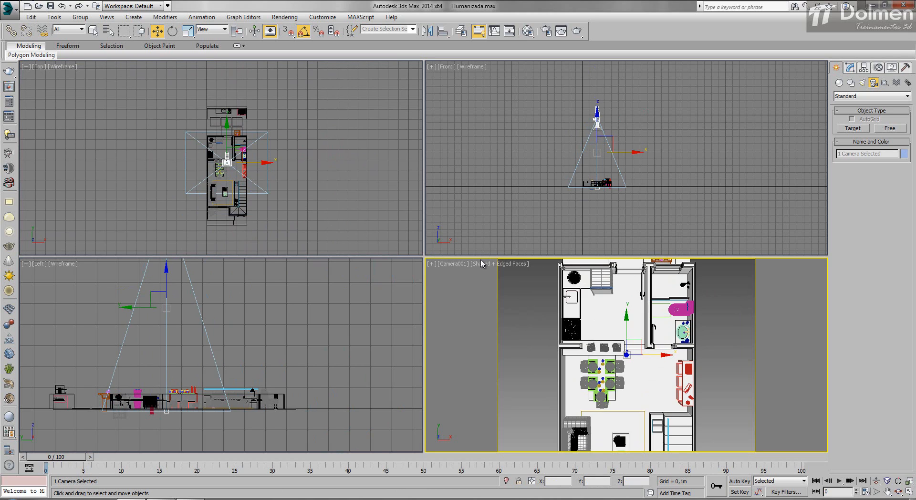
click(907, 493)
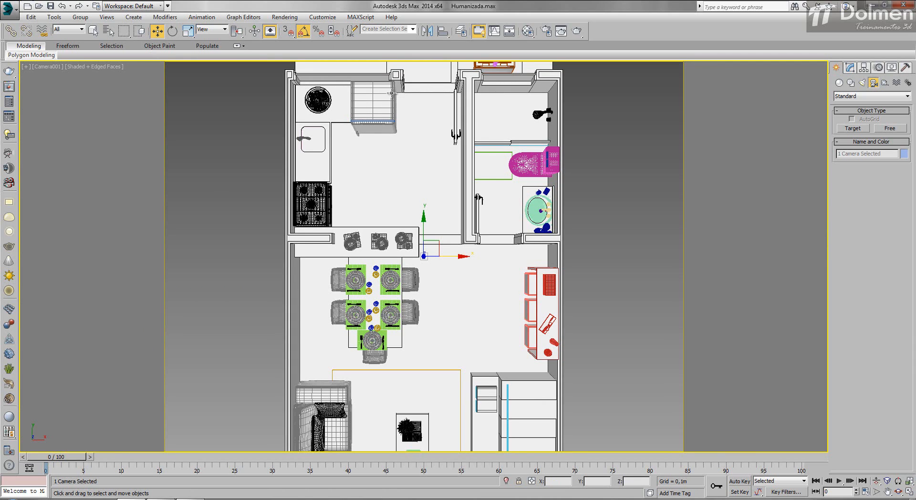
Step: Narrow the render output width to 225 so the camera frame takes the house's tall, slim proportions
click(908, 494)
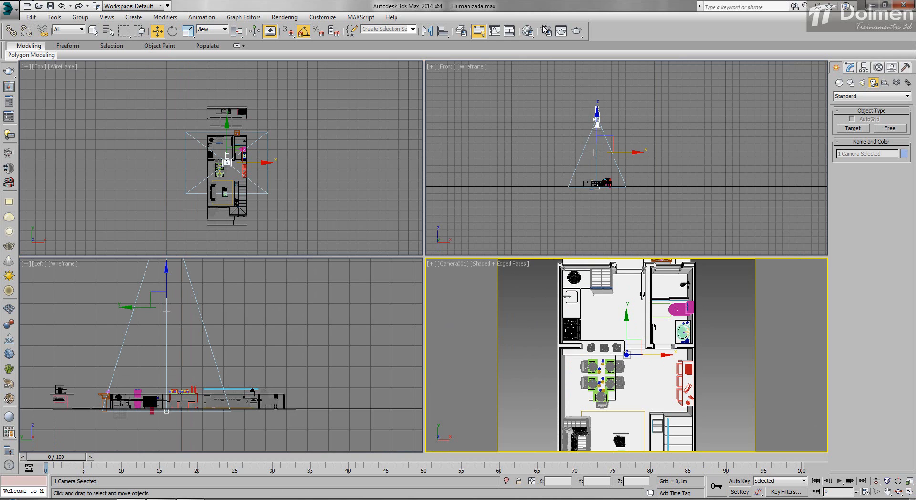
key(F10)
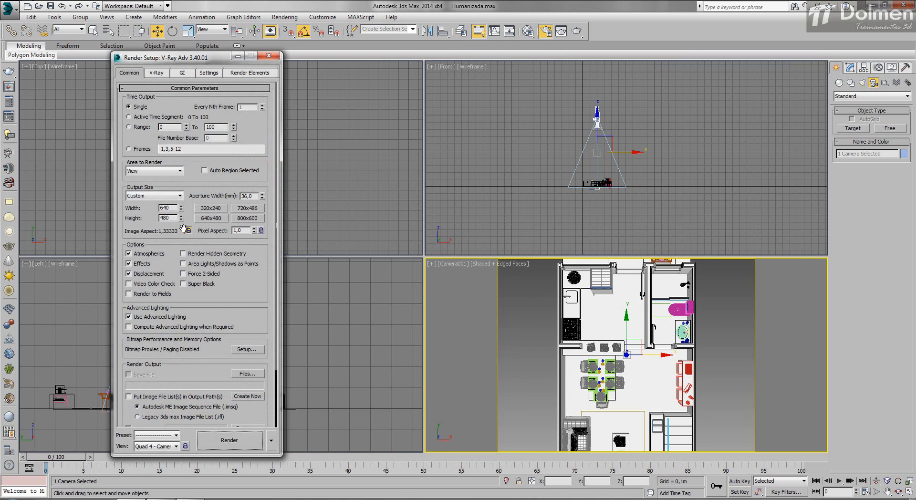
drag(182, 208, 95, 145)
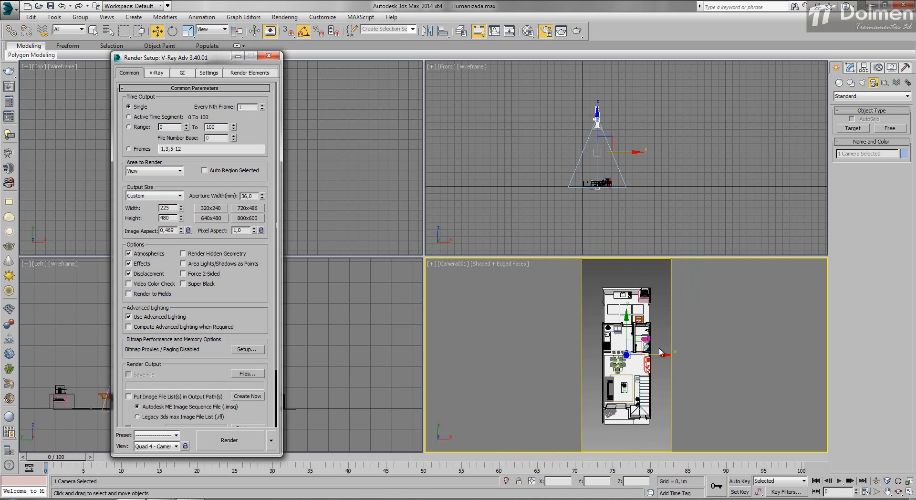
Step: Dolly the camera closer until the whole house plan nearly fills the height of the frame
click(876, 480)
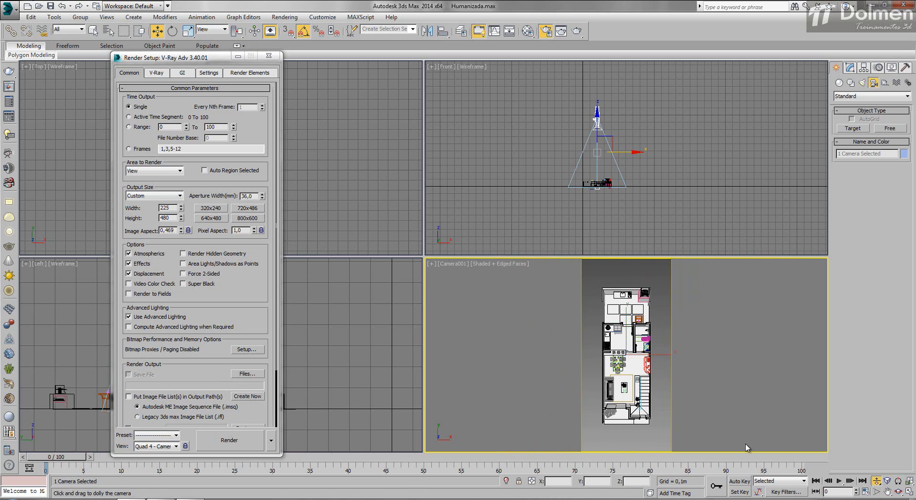
drag(645, 417, 647, 398)
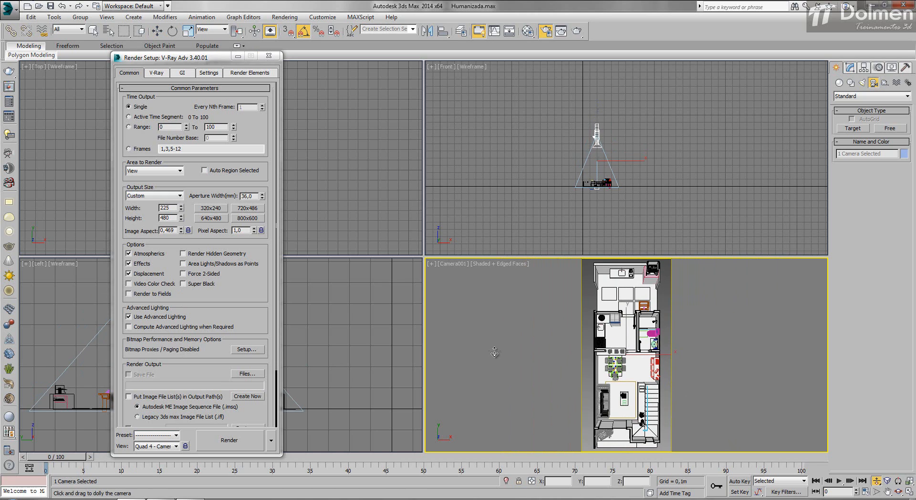
right_click(536, 393)
right_click(534, 376)
click(535, 377)
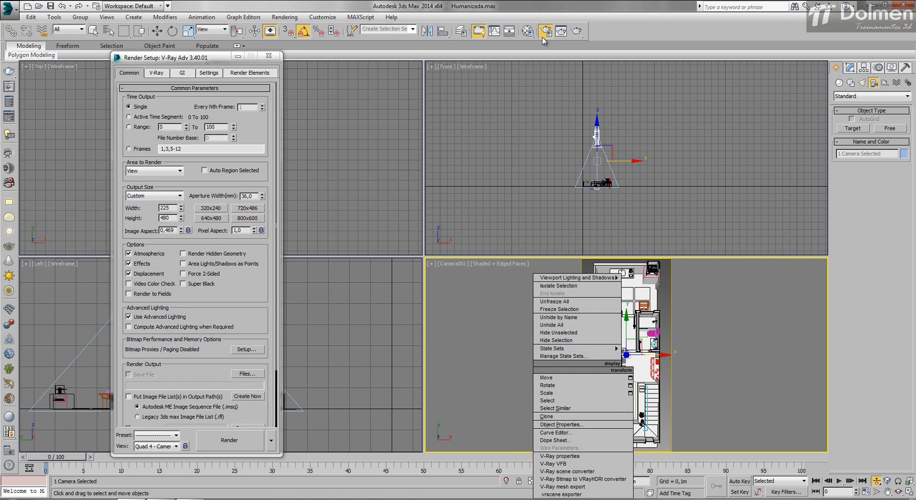
Step: Lock the image aspect, set the output width to 1000, and start a test render of the camera view before cancelling it
click(188, 230)
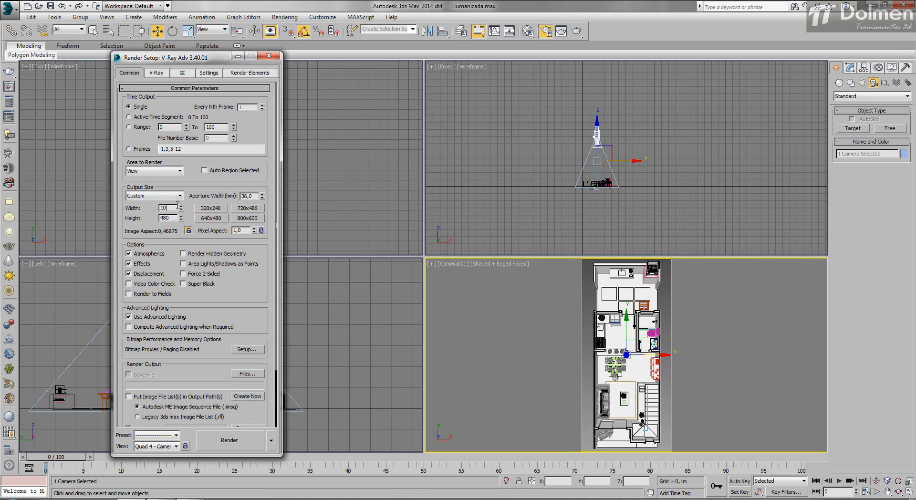
key(Return)
click(223, 448)
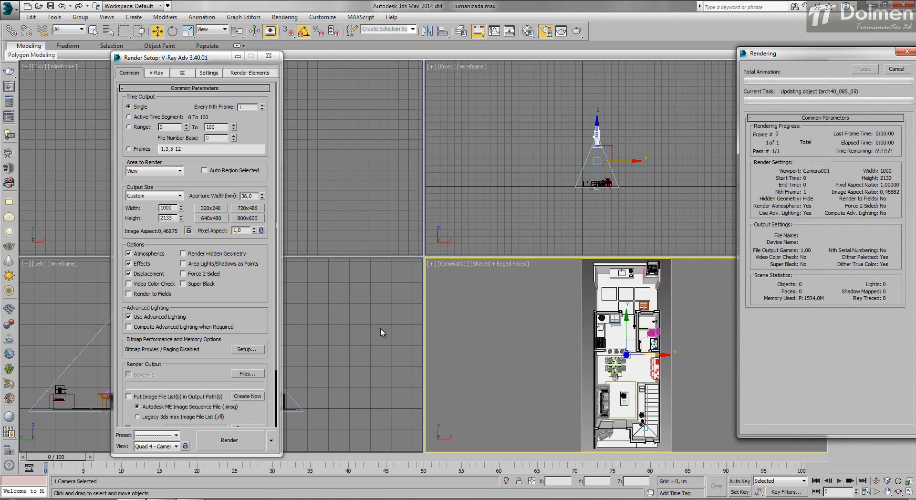
click(906, 52)
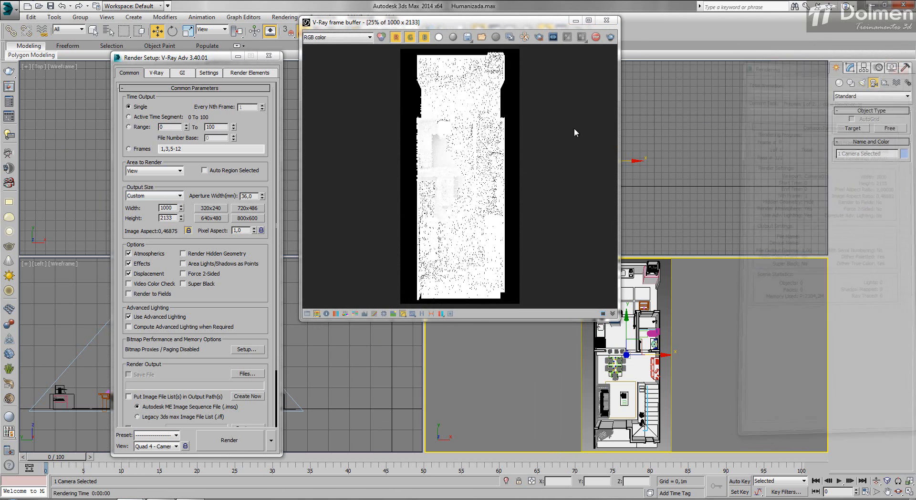
Step: Set the output width to 700 and render the camera view again
double_click(174, 207)
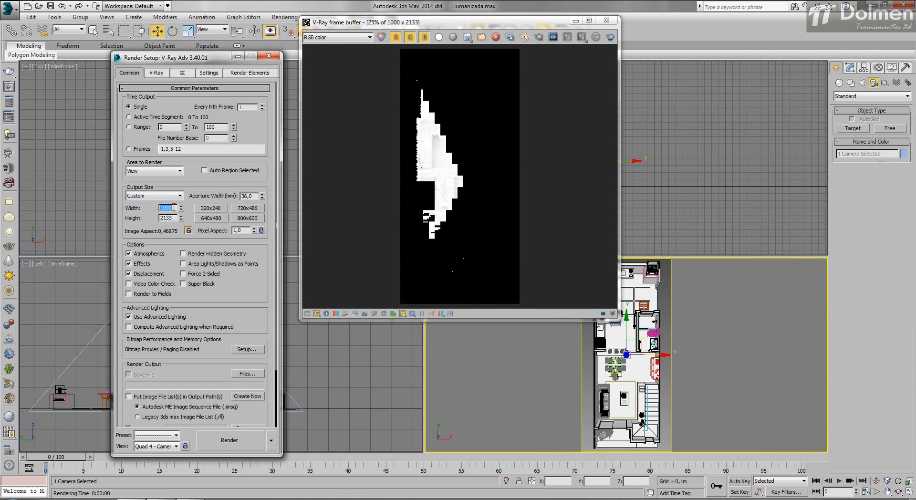
text(700)
click(610, 38)
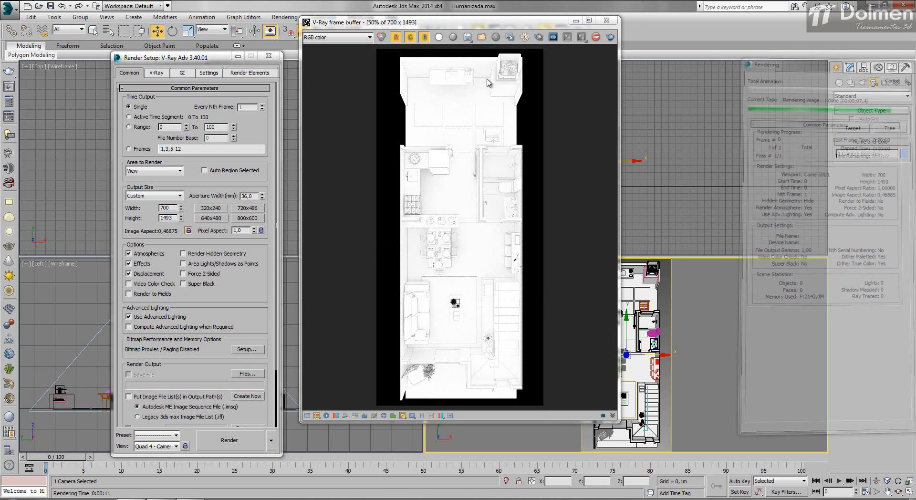
Step: Examine the rendered plan at 100% from the back area through the kitchen and bathroom to the living room and entrance
scroll(456, 124, up, 2)
middle_drag(458, 133, 466, 238)
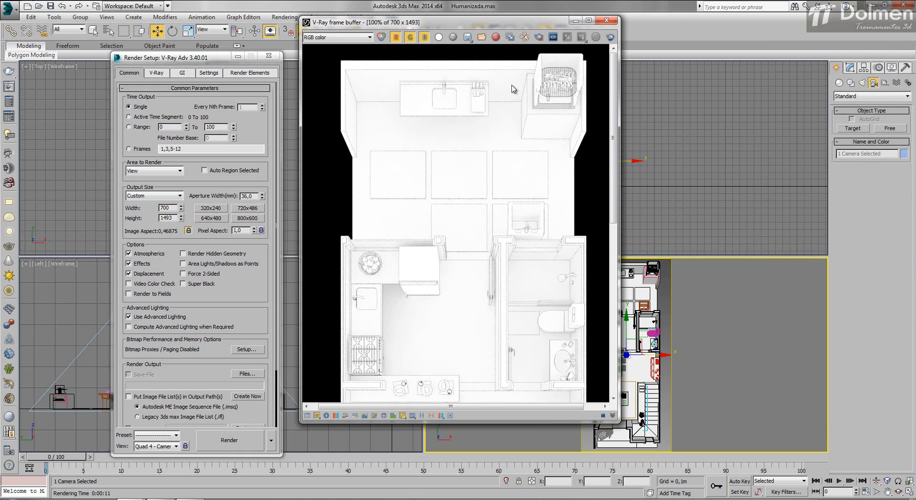
middle_drag(453, 275, 453, 219)
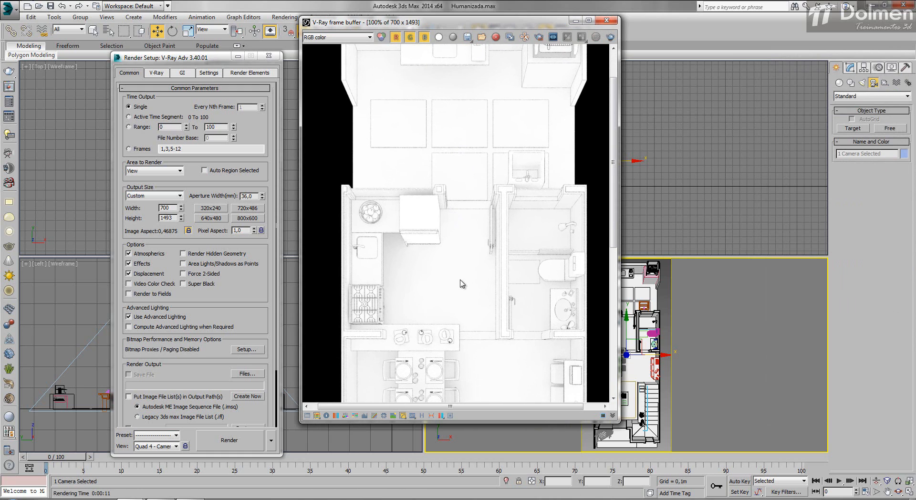
middle_drag(462, 282, 460, 214)
middle_drag(482, 256, 482, 197)
middle_drag(488, 290, 481, 216)
middle_drag(482, 313, 483, 236)
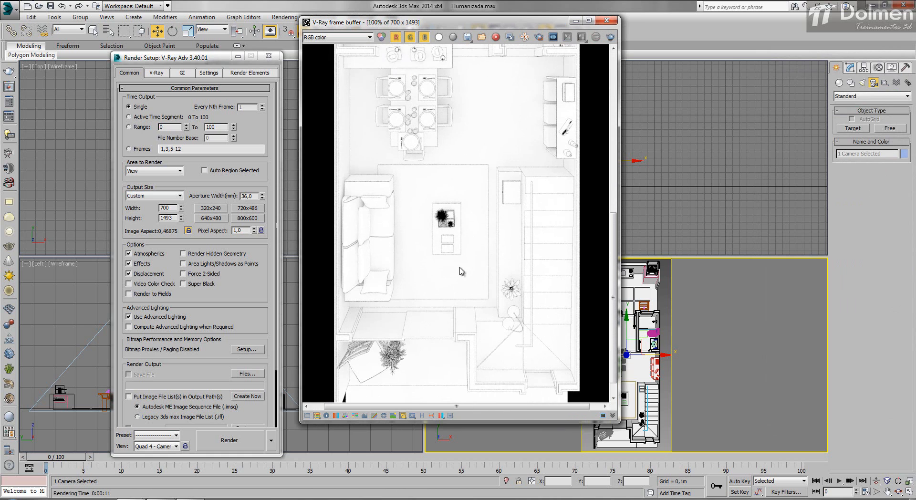
middle_drag(462, 284, 464, 213)
scroll(524, 230, down, 1)
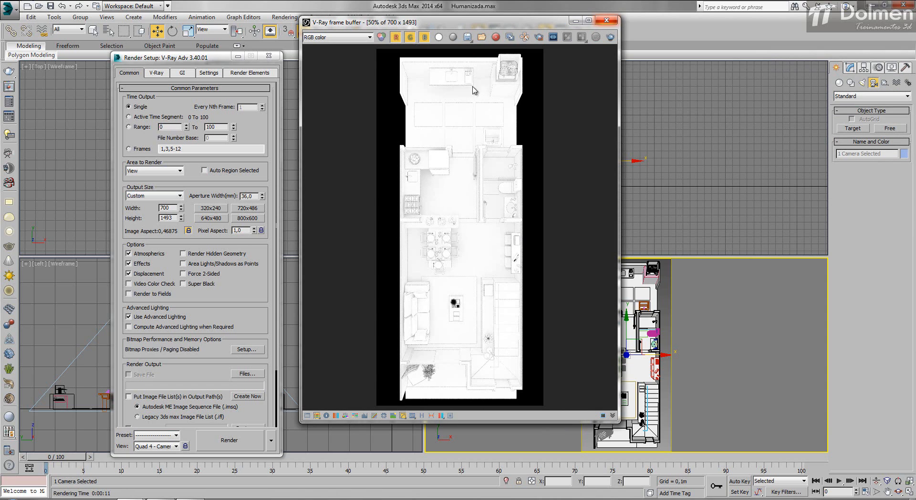
Step: Try test renders of the camera view at output widths of 600, 650 and 700
double_click(169, 208)
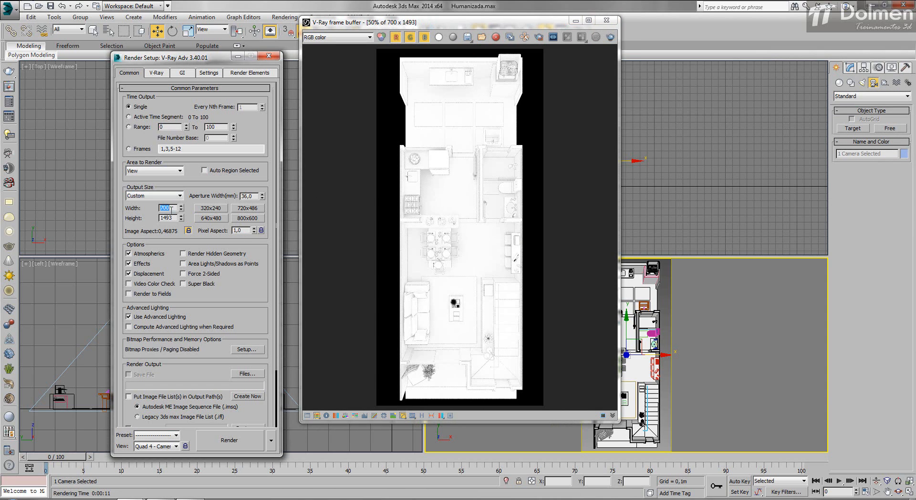
click(610, 37)
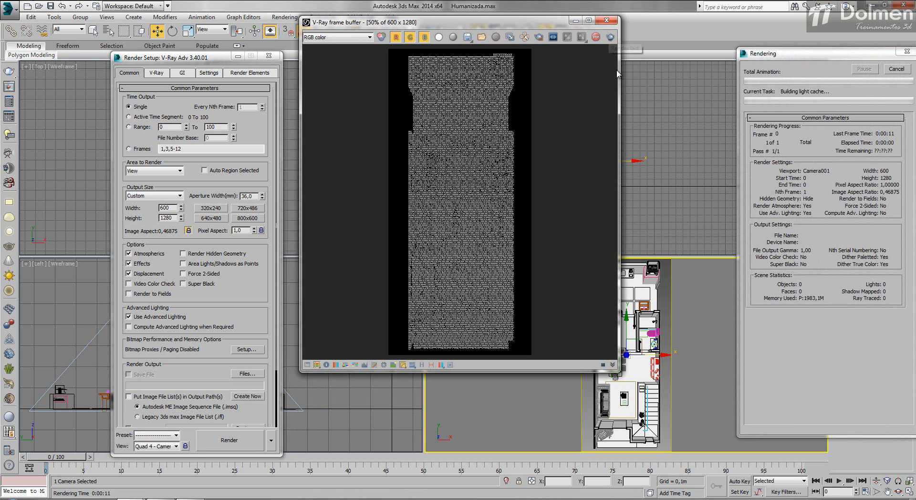
click(895, 69)
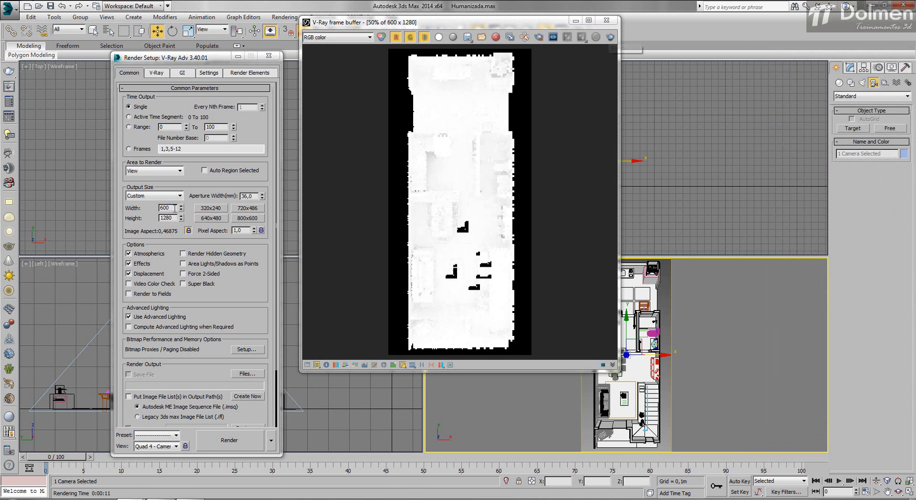
double_click(175, 208)
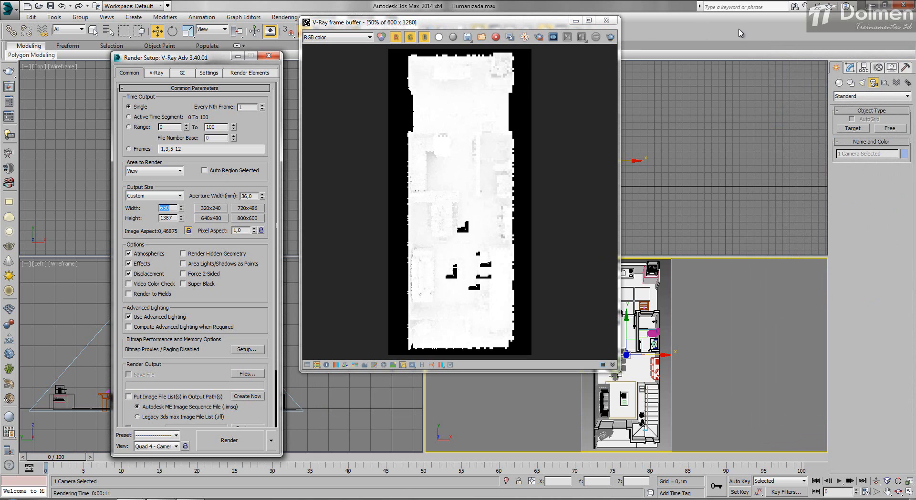
key(Return)
click(610, 38)
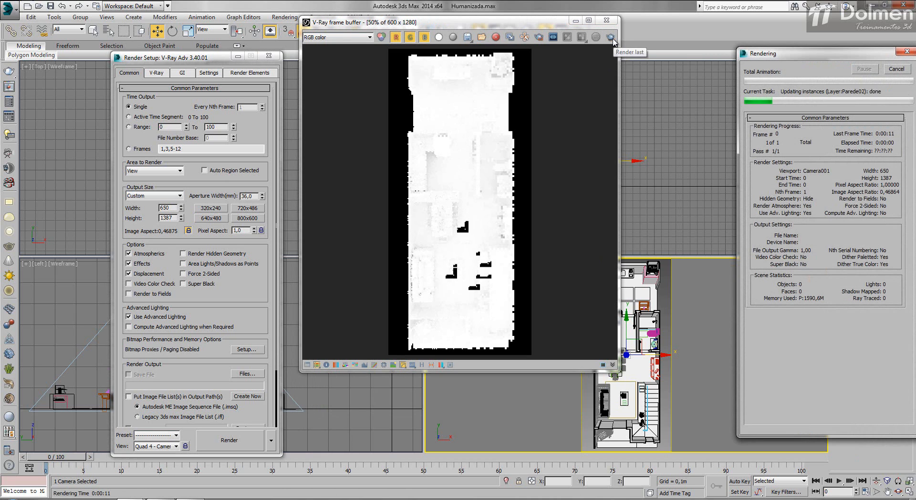
click(897, 69)
click(175, 208)
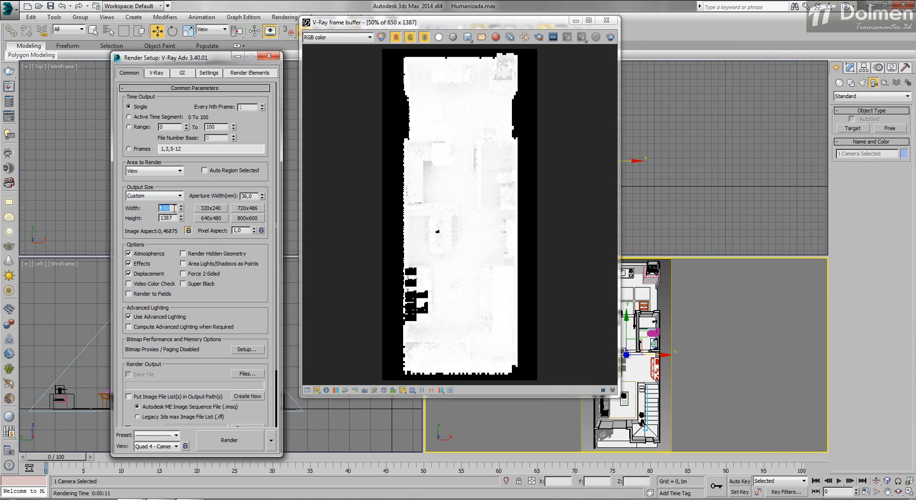
click(611, 37)
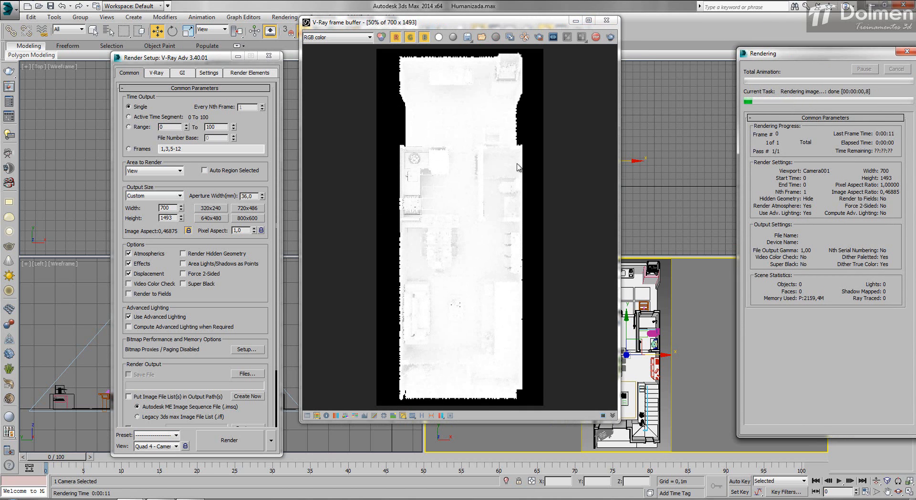
Step: Set the output width to 800, start a test render, and close the frame buffer
double_click(173, 207)
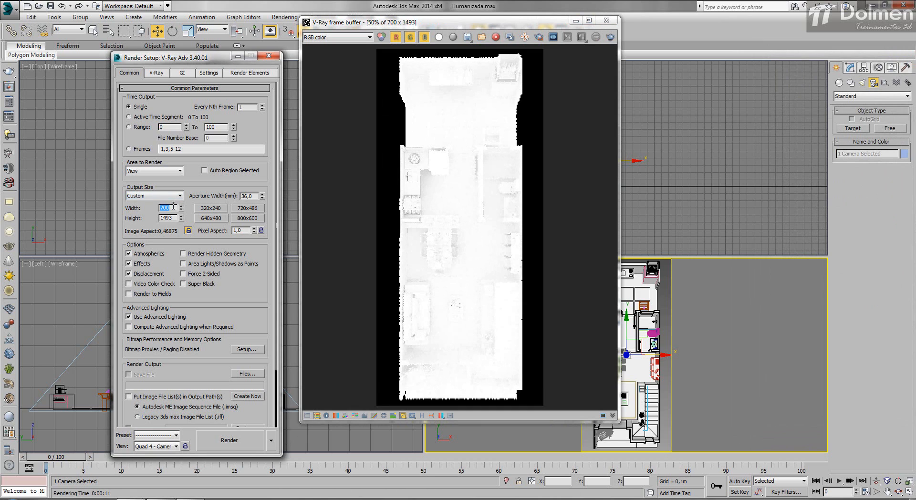
key(Return)
click(596, 37)
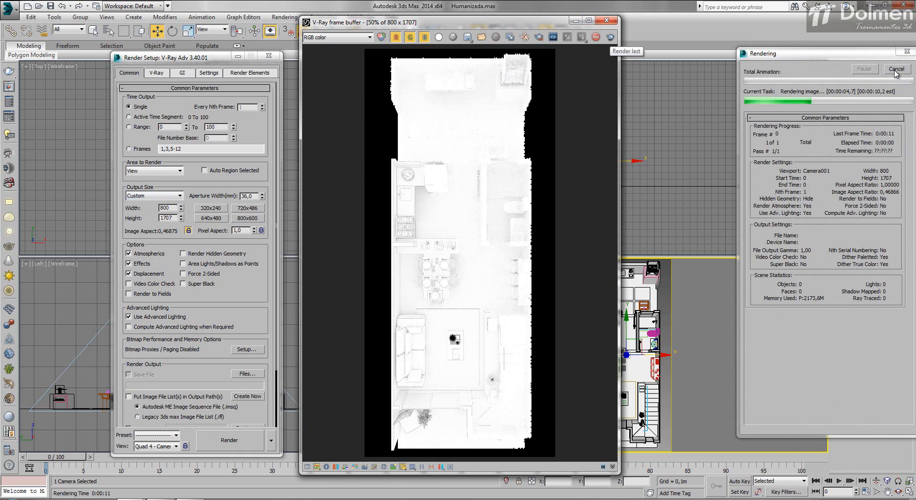
click(606, 20)
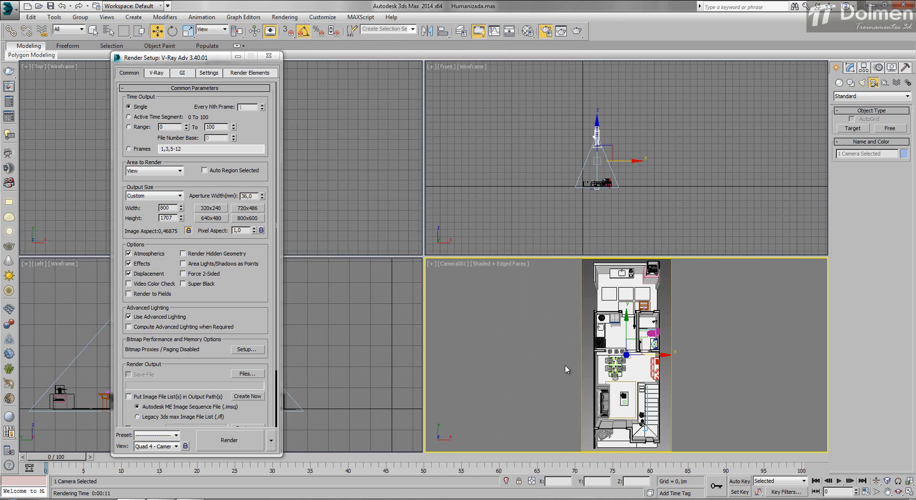
Step: Select the top-down camera without its target and enable its orthographic projection
click(903, 494)
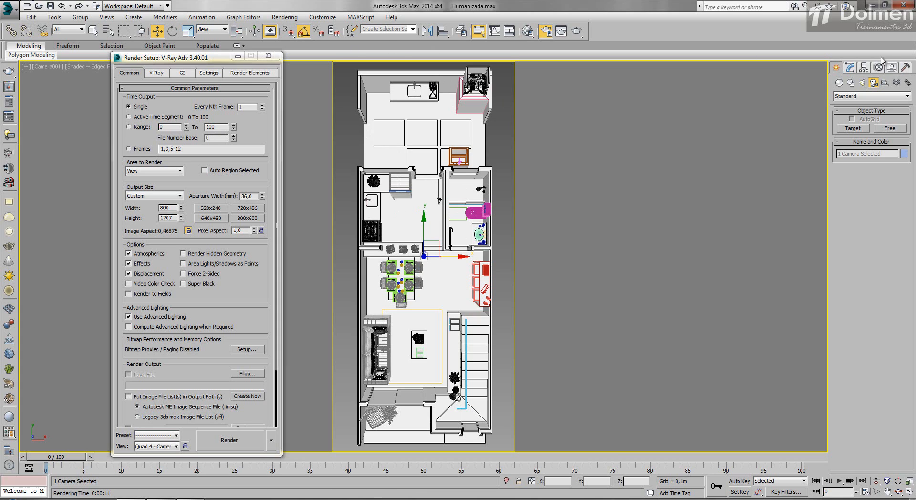
click(850, 68)
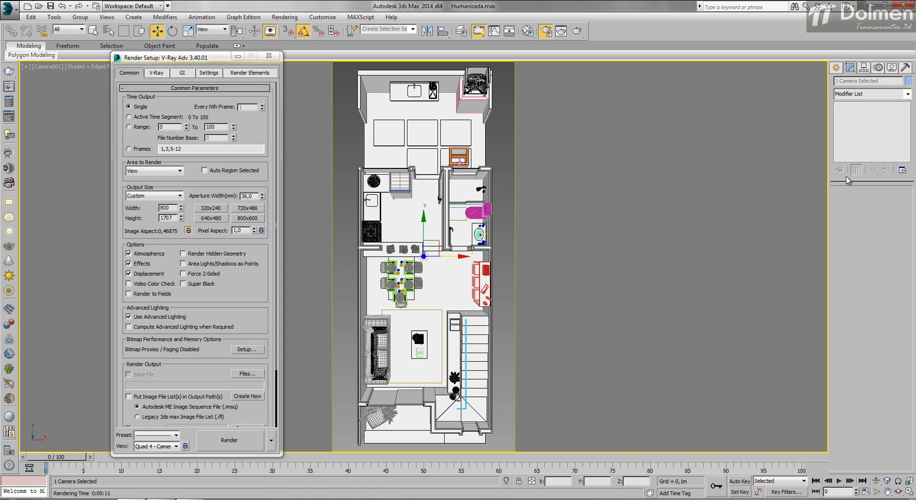
click(910, 488)
click(596, 139)
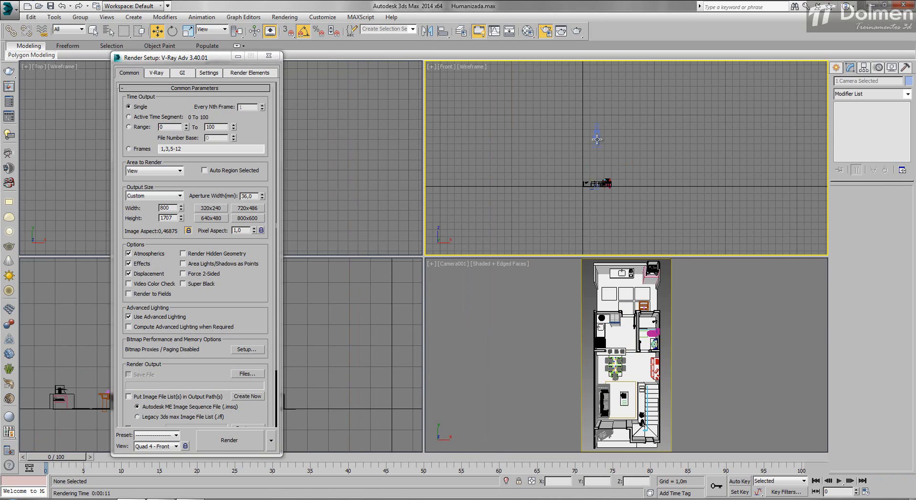
click(596, 138)
right_click(515, 333)
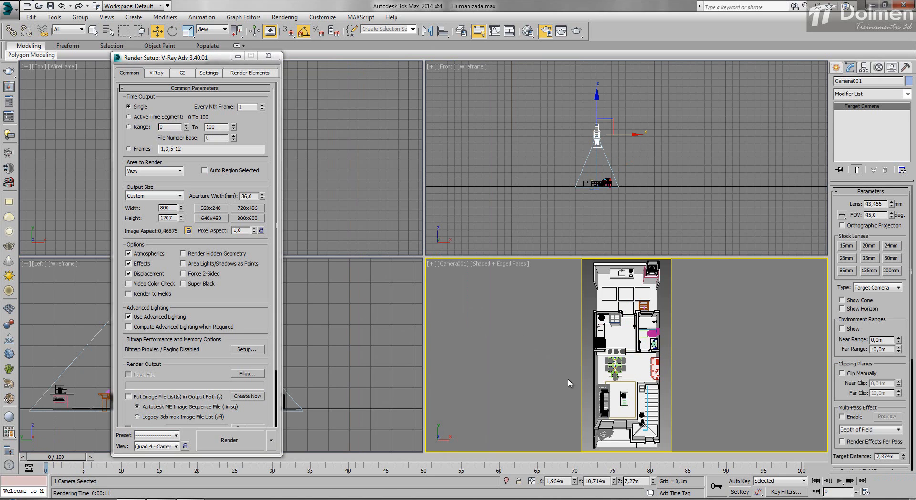
click(867, 226)
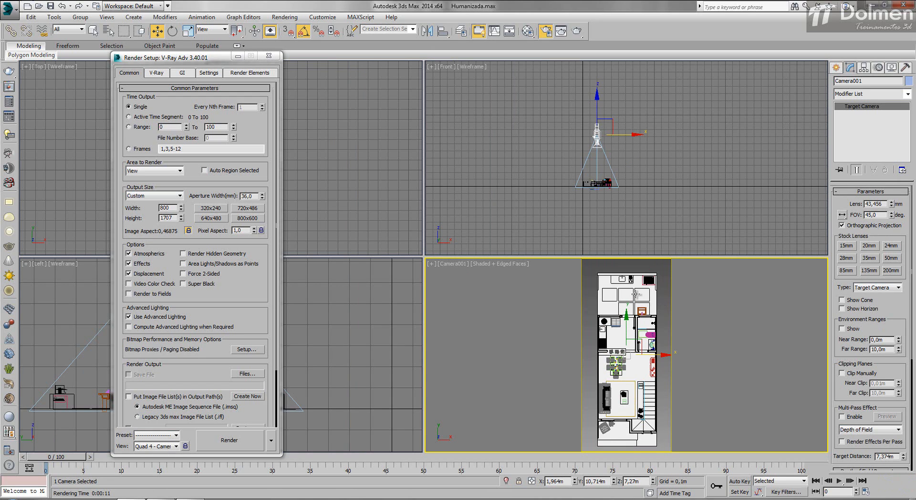
Step: Recentre the house in the camera frame and, with the image aspect unlocked, narrow the output width to 708
middle_drag(635, 295, 635, 288)
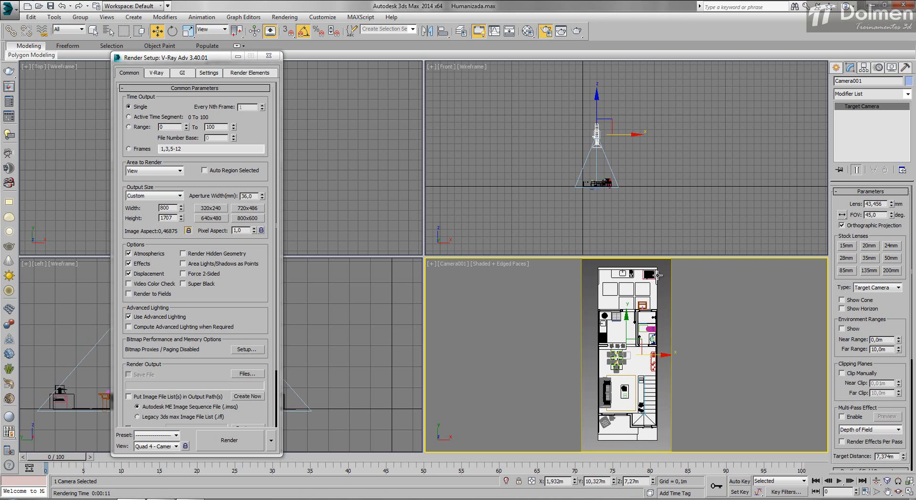
click(180, 205)
click(181, 205)
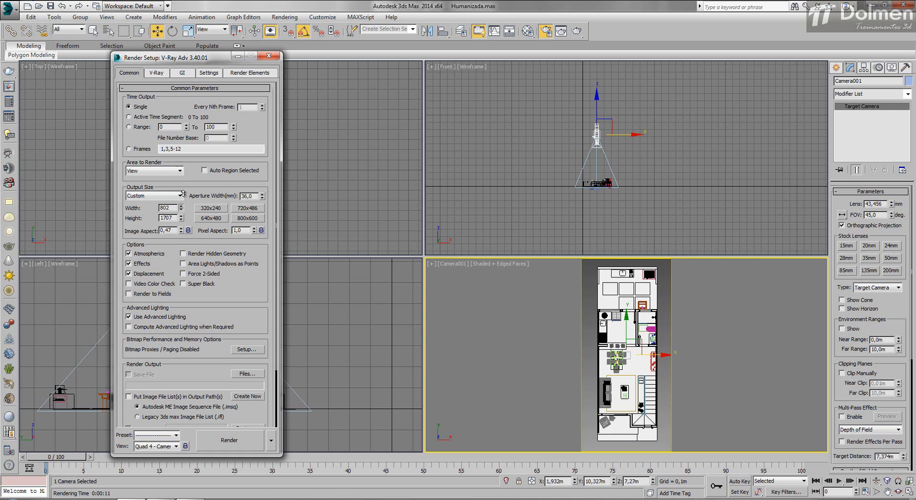
drag(185, 197, 196, 137)
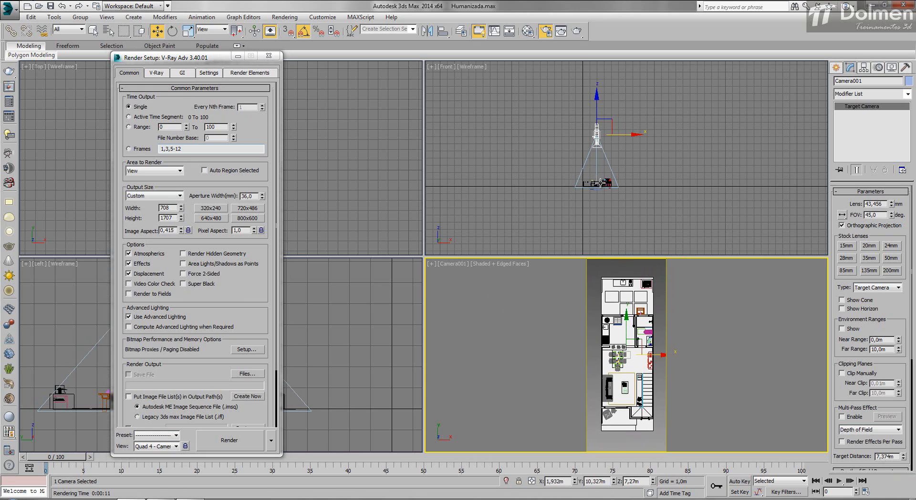
Step: Maximize the camera view and dolly the orthographic camera closer until the house fills the frame
scroll(595, 186, up, 5)
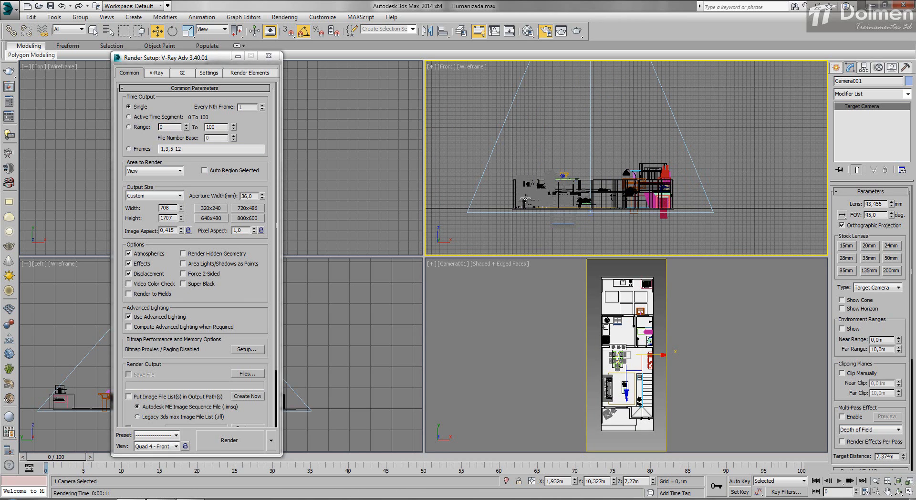
scroll(567, 188, up, 1)
scroll(553, 193, up, 1)
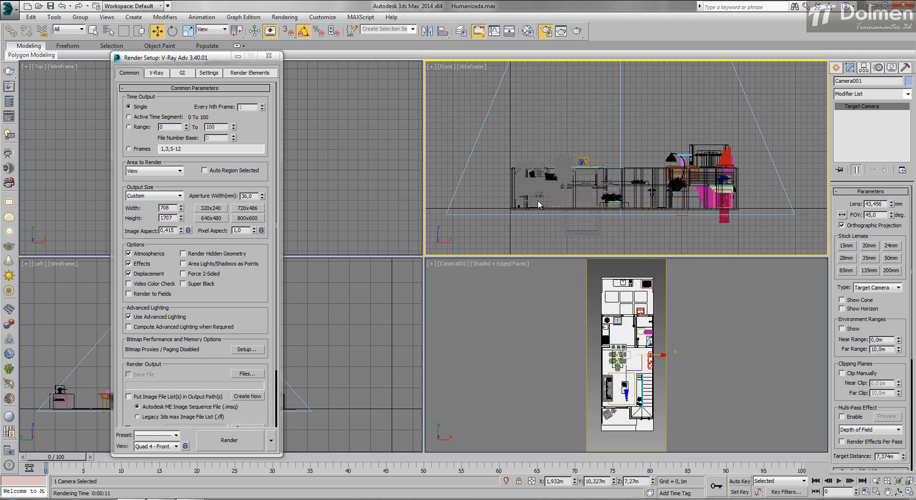
right_click(789, 402)
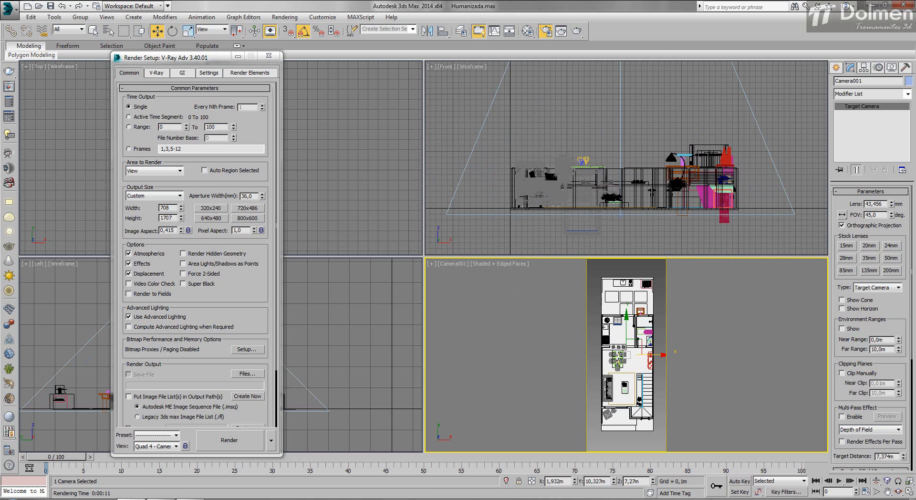
click(909, 491)
click(876, 481)
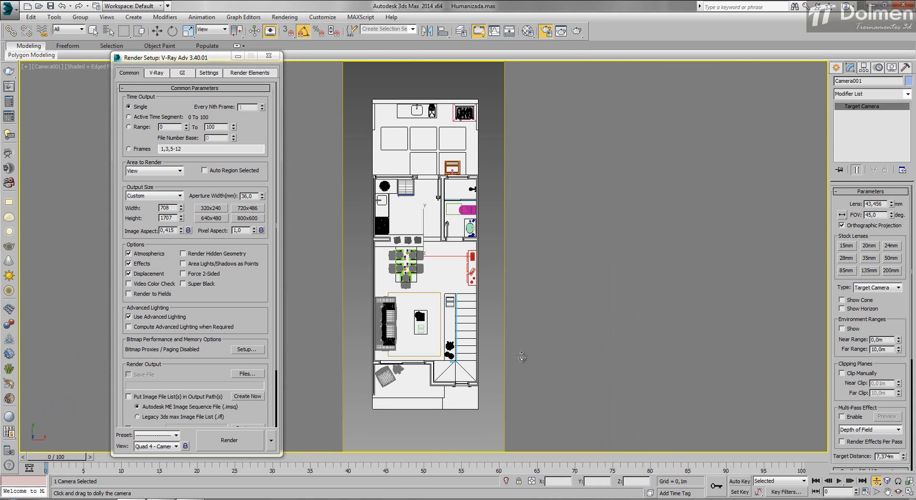
drag(500, 356, 491, 349)
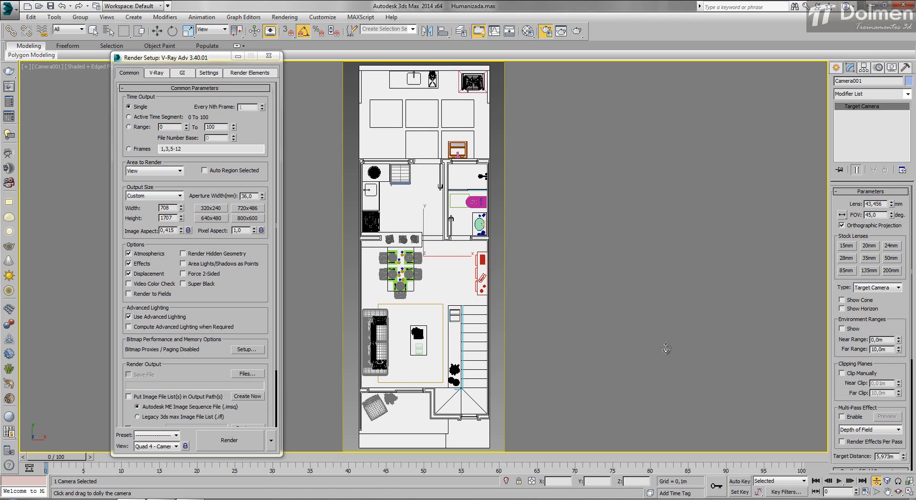
key(w)
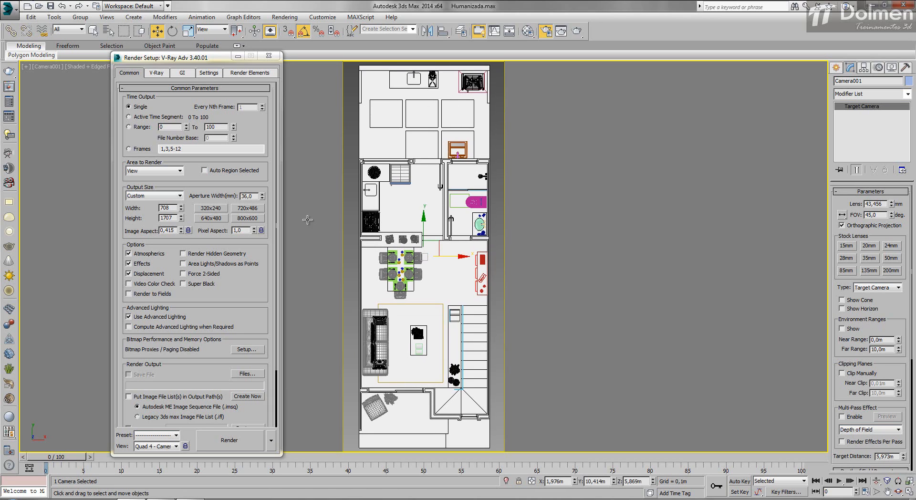
Step: Lock the output image aspect ratio and render the camera view
click(188, 231)
click(577, 31)
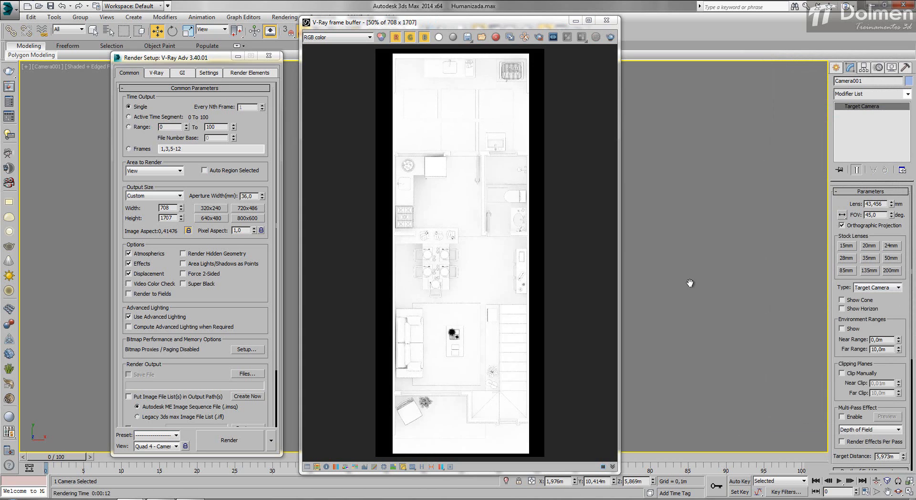
Step: Review the V-Ray Global DMC, color mapping and environment render settings, and close the render setup
click(165, 74)
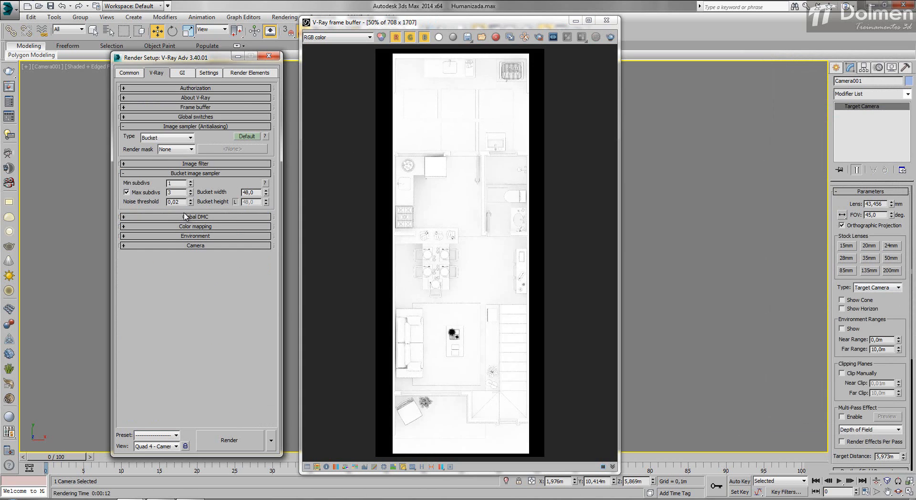
click(202, 217)
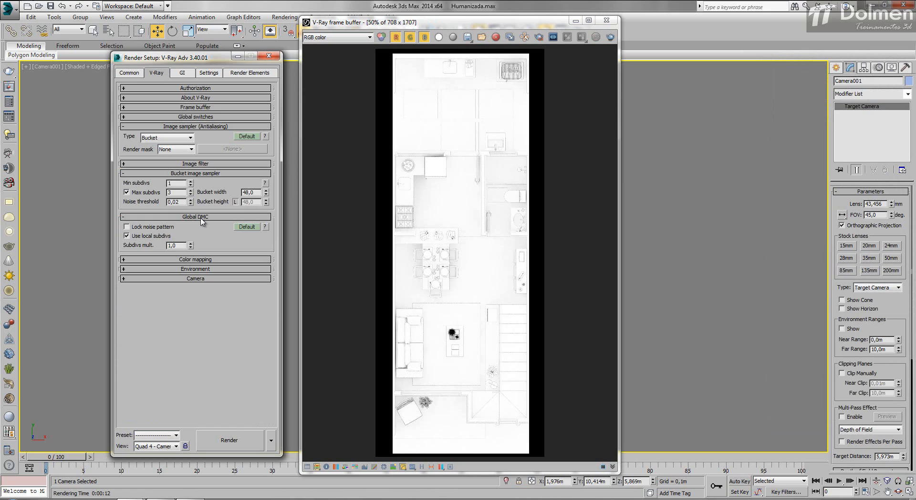
click(202, 218)
click(201, 227)
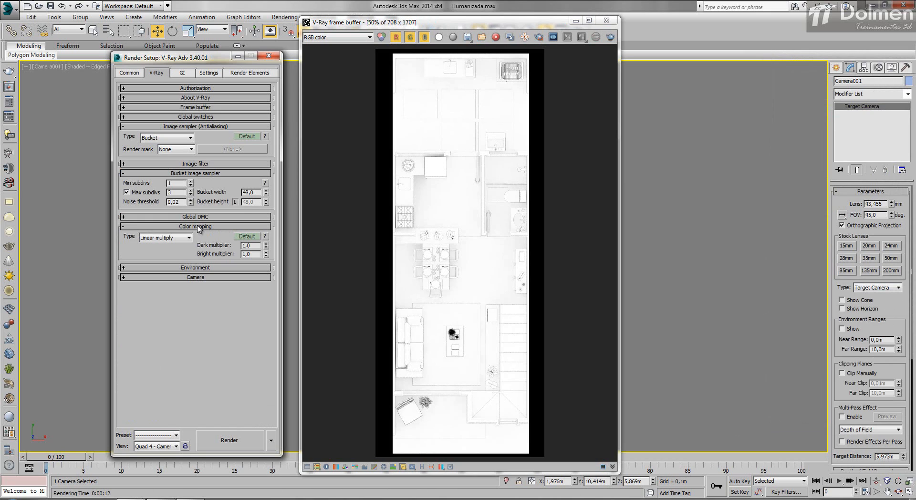
click(229, 268)
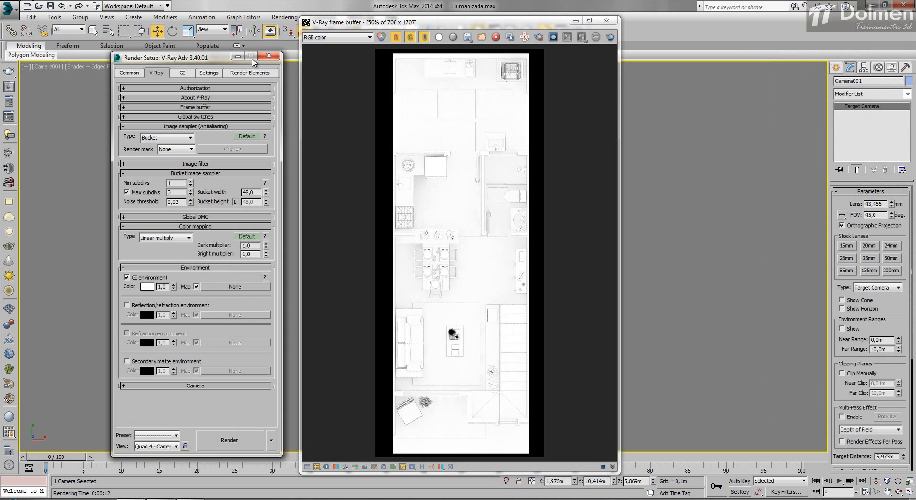
click(275, 58)
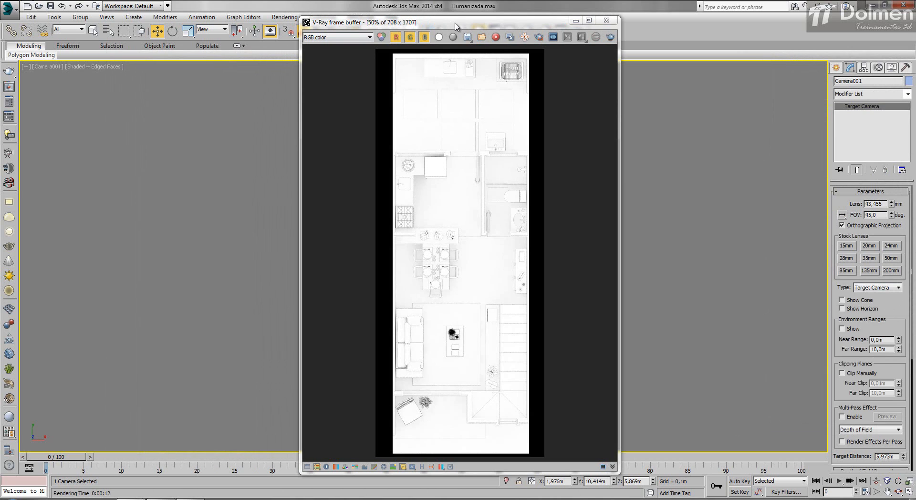
Step: Enable V-Ray Exposure Control in the environment settings and test-render the camera view with its default photographic values
drag(453, 21, 699, 50)
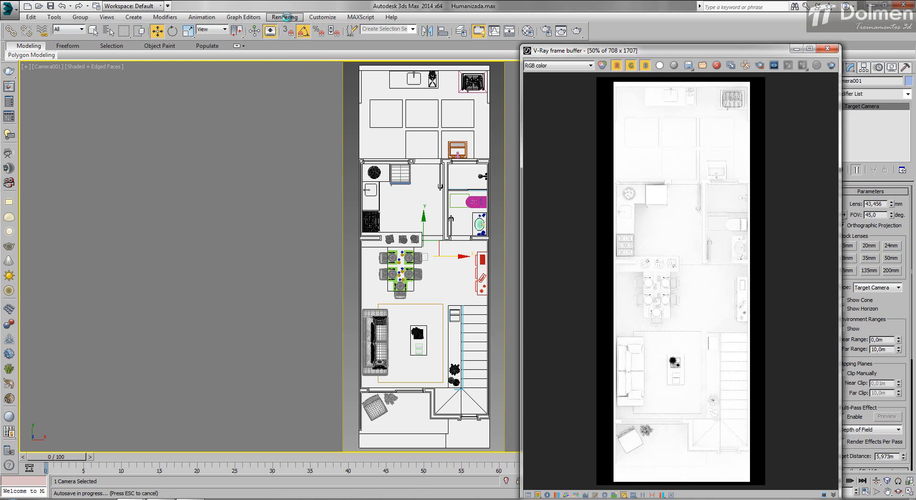
click(285, 18)
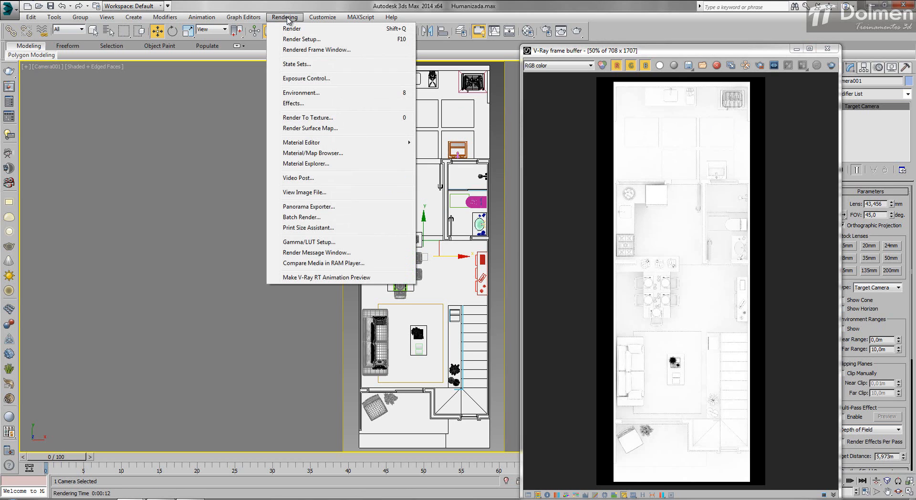
click(314, 94)
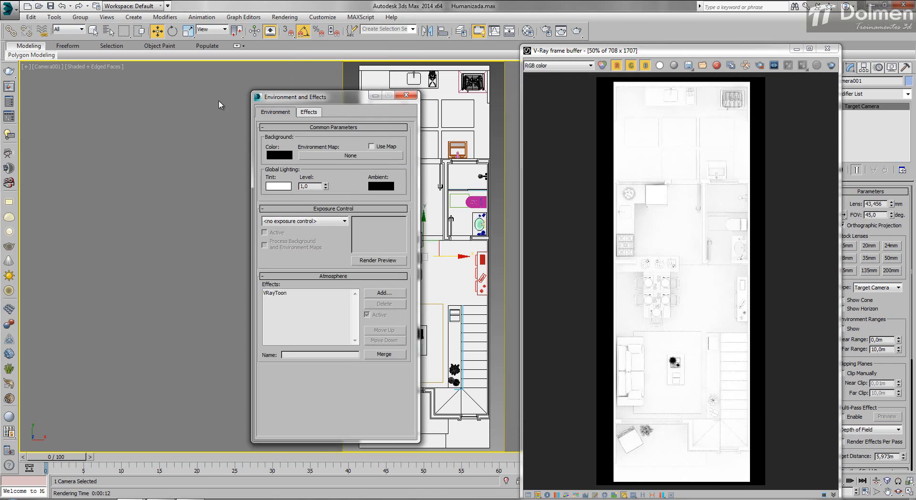
drag(330, 99, 165, 97)
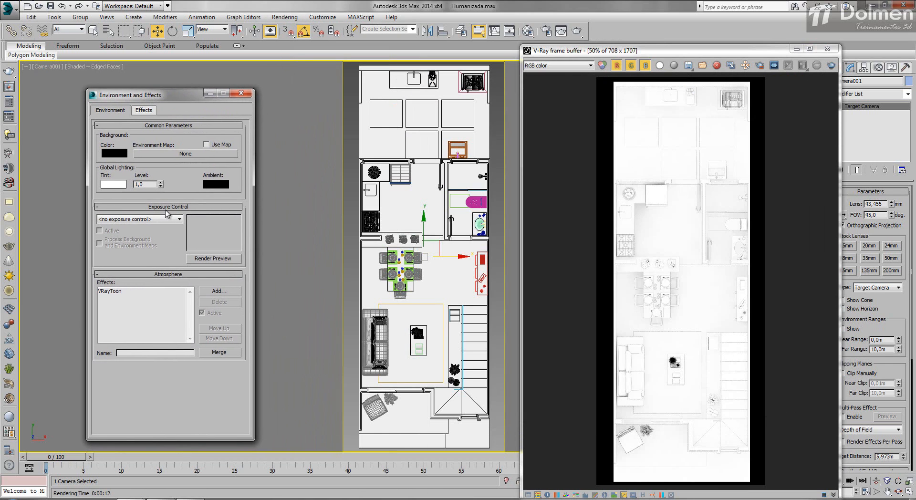
click(151, 220)
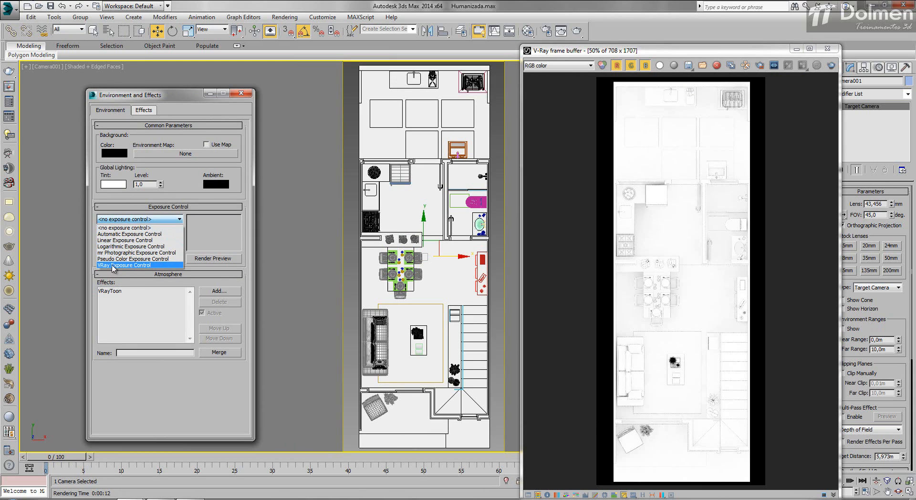
click(125, 266)
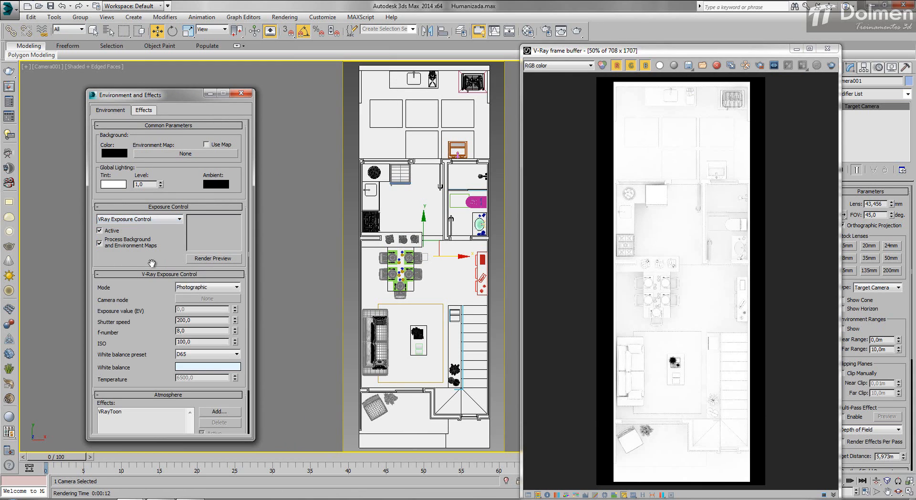
drag(154, 357, 152, 299)
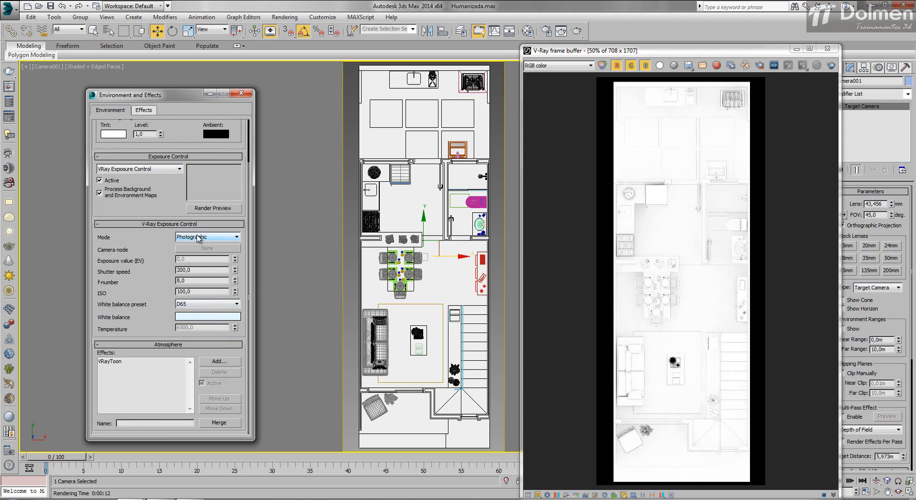
click(578, 32)
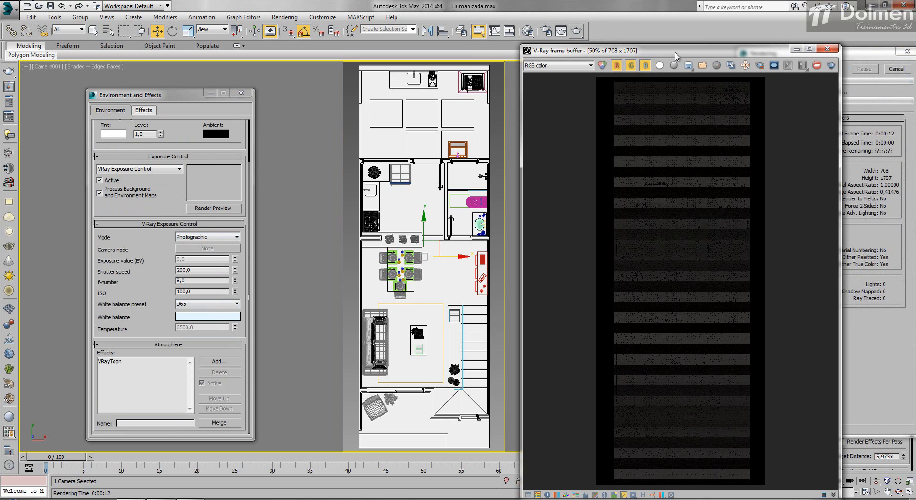
drag(676, 56, 616, 43)
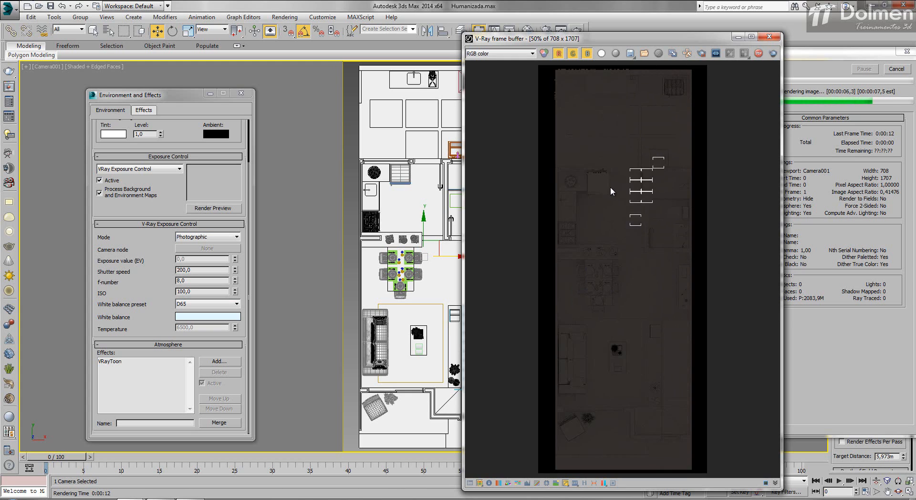
Step: Set the exposure control's shutter speed to 25, ISO to 250 and white balance to Neutral, and render again
double_click(194, 269)
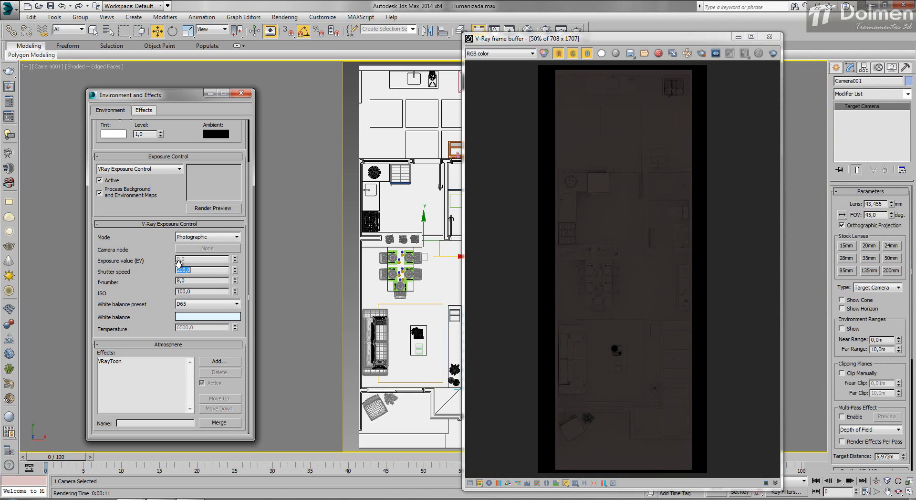
text(250)
click(196, 304)
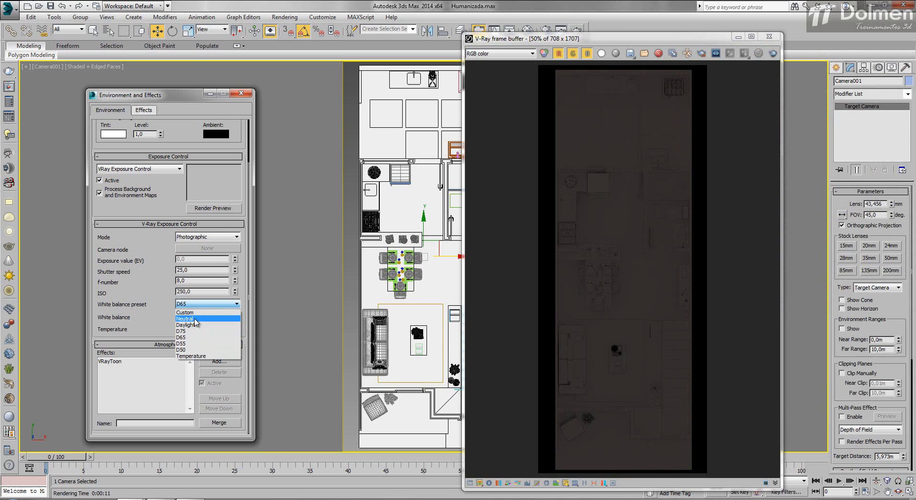
click(195, 319)
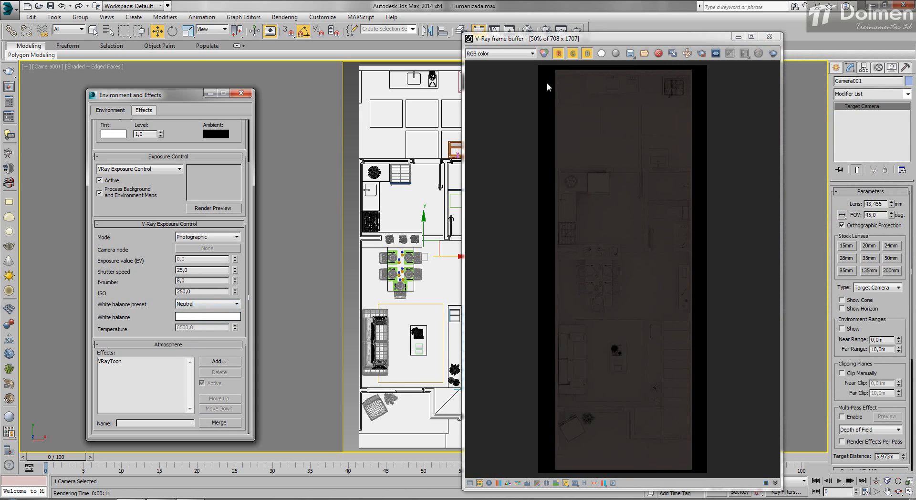
click(765, 105)
key(shift+q)
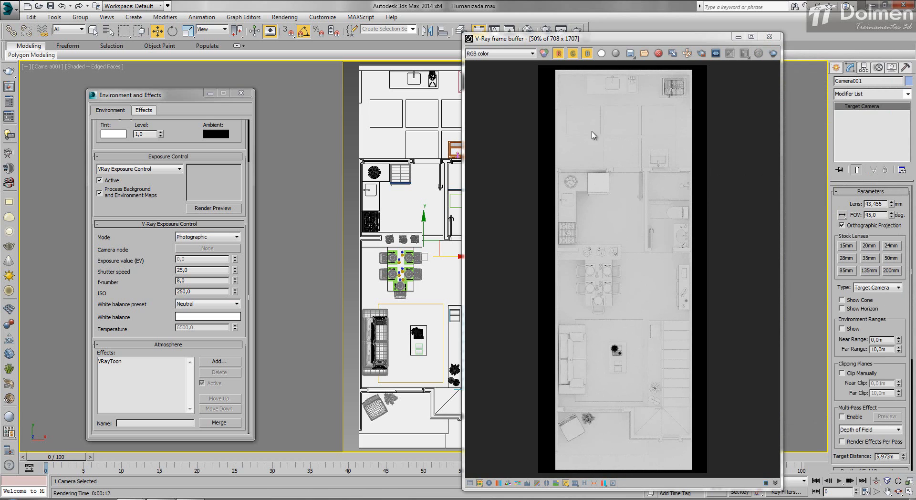
Step: Examine the rendered floor plan at 100% from the kitchen area down to the front of the house
double_click(620, 131)
middle_drag(630, 135, 628, 278)
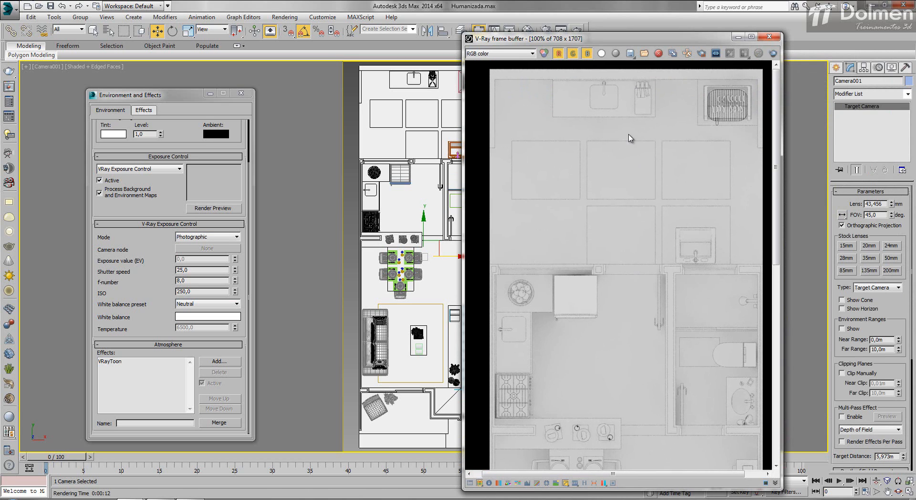
middle_drag(674, 309, 676, 233)
middle_drag(671, 332, 662, 224)
middle_drag(661, 352, 660, 260)
middle_drag(659, 375, 662, 230)
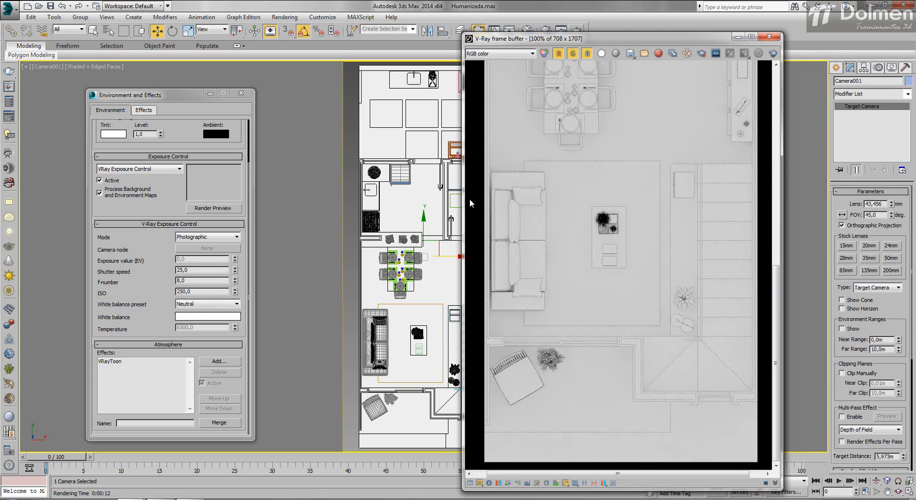
scroll(628, 271, down, 1)
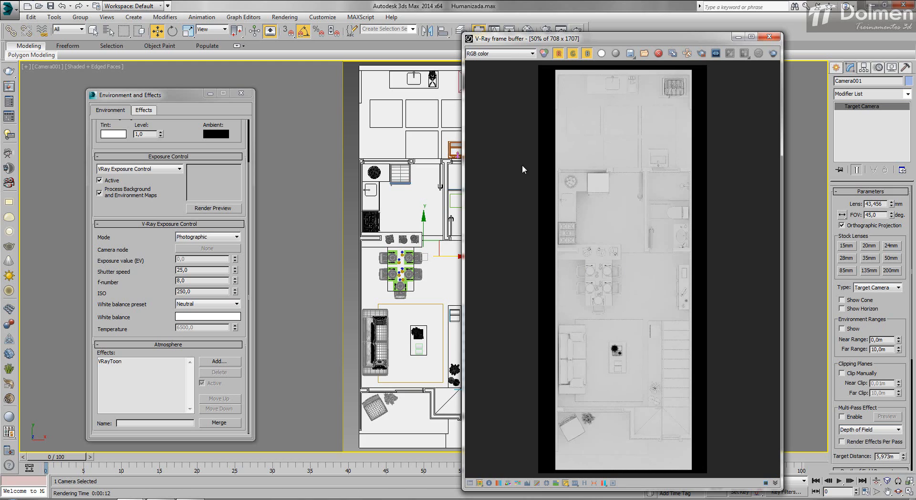